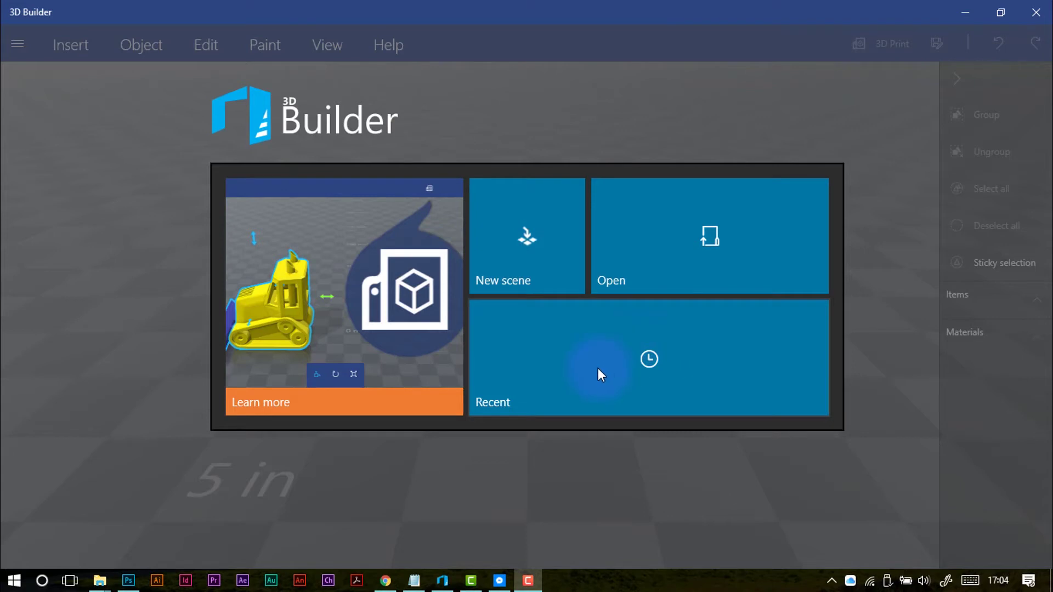
Start a new empty scene.
{"action": "left_click", "coordinate": [547, 241]}
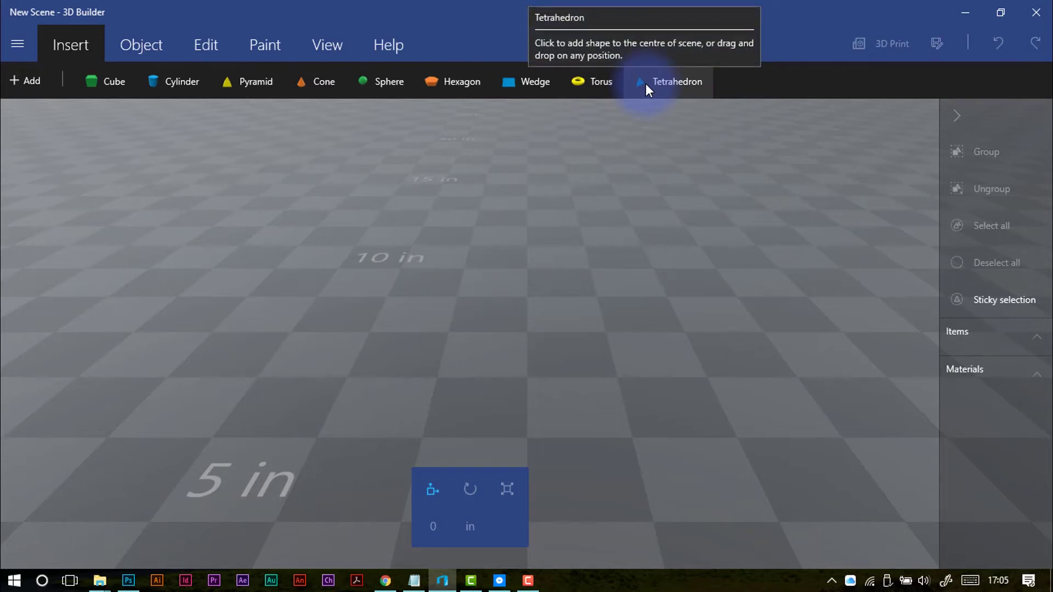
{"action": "left_click", "coordinate": [153, 48]}
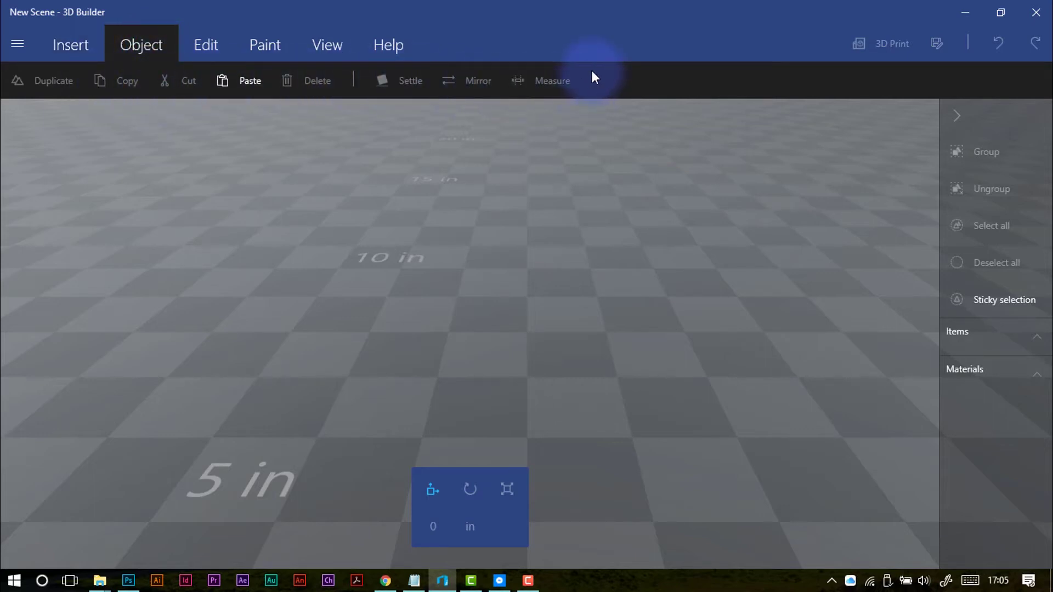
{"action": "left_click", "coordinate": [202, 45]}
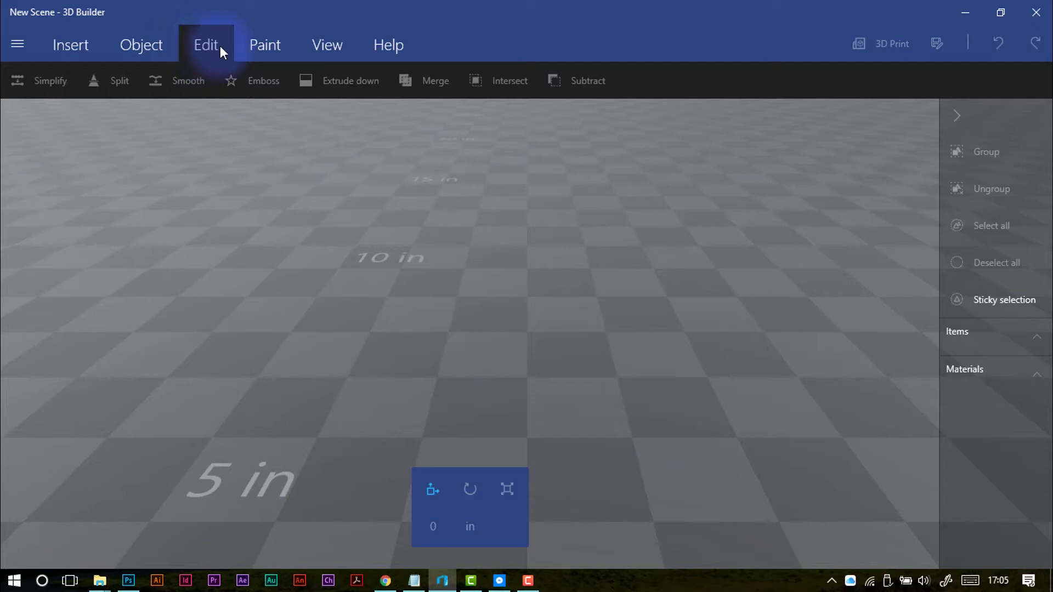
{"action": "left_click", "coordinate": [264, 45]}
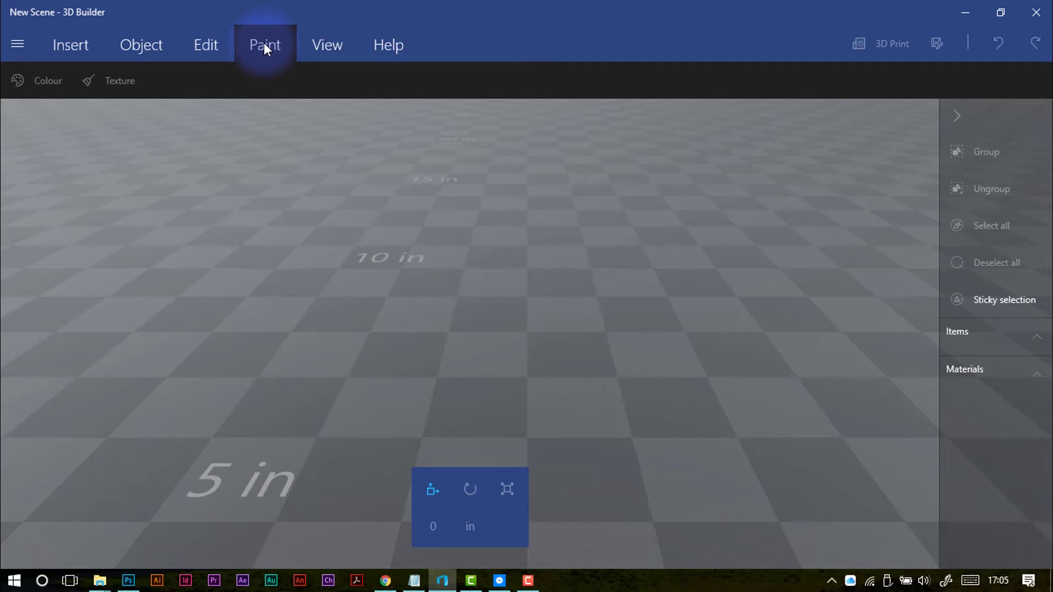
{"action": "left_click", "coordinate": [304, 43]}
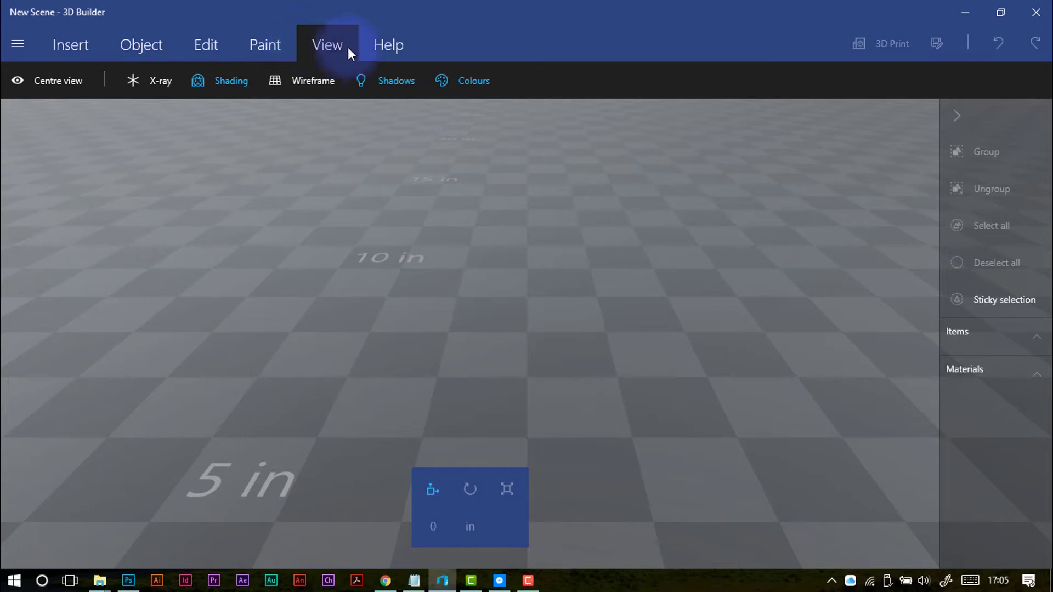
{"action": "left_click", "coordinate": [373, 47]}
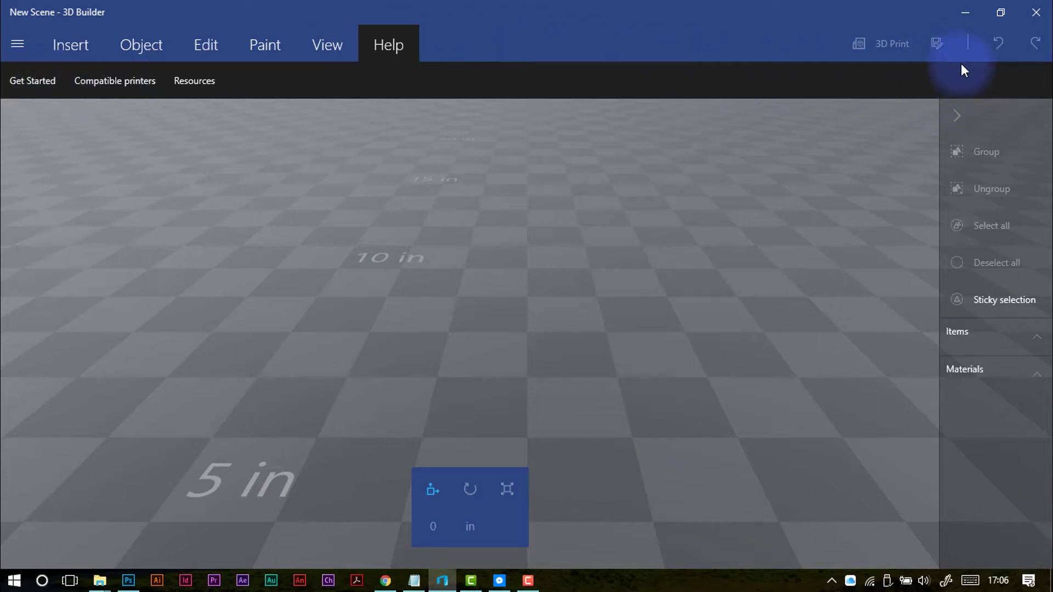
Add a cube to the scene and move it about 0.79 in sideways and about 0.79 in backwards.
{"action": "left_click", "coordinate": [55, 56]}
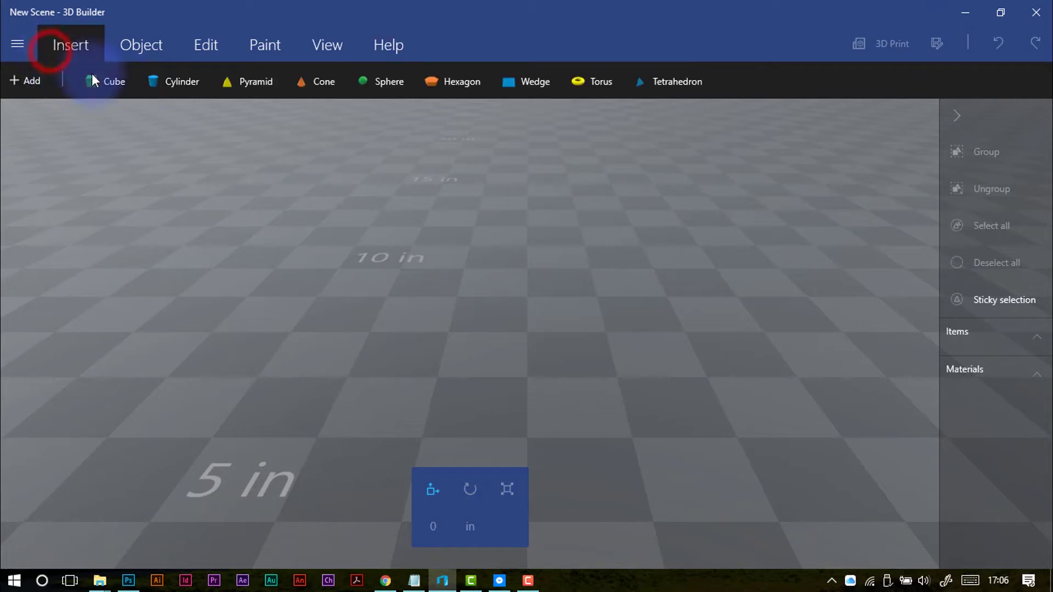
{"action": "left_click", "coordinate": [115, 82]}
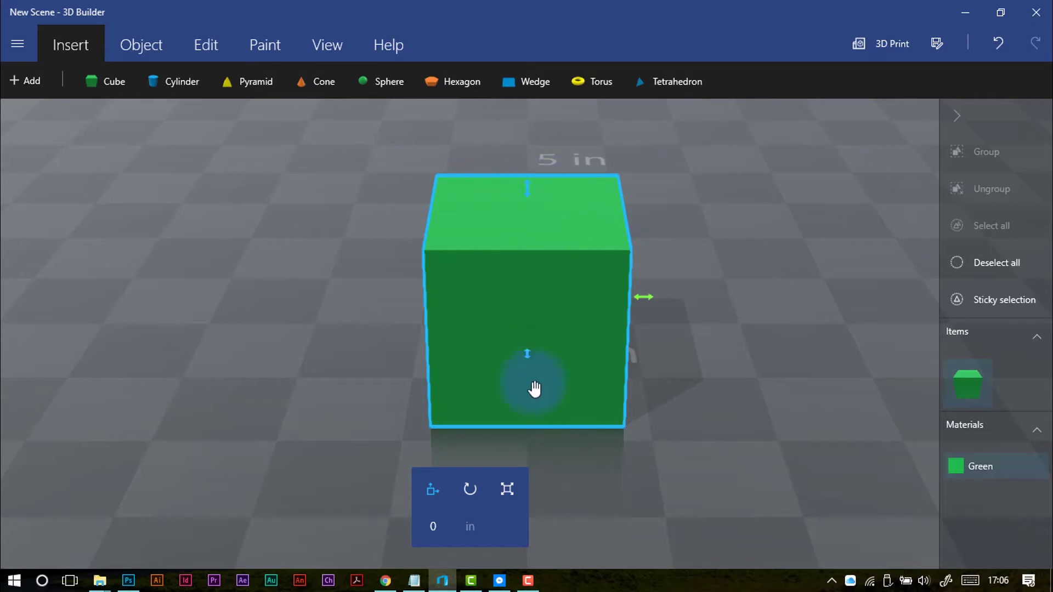
{"action": "left_click_drag", "start_coordinate": [647, 301], "coordinate": [743, 308]}
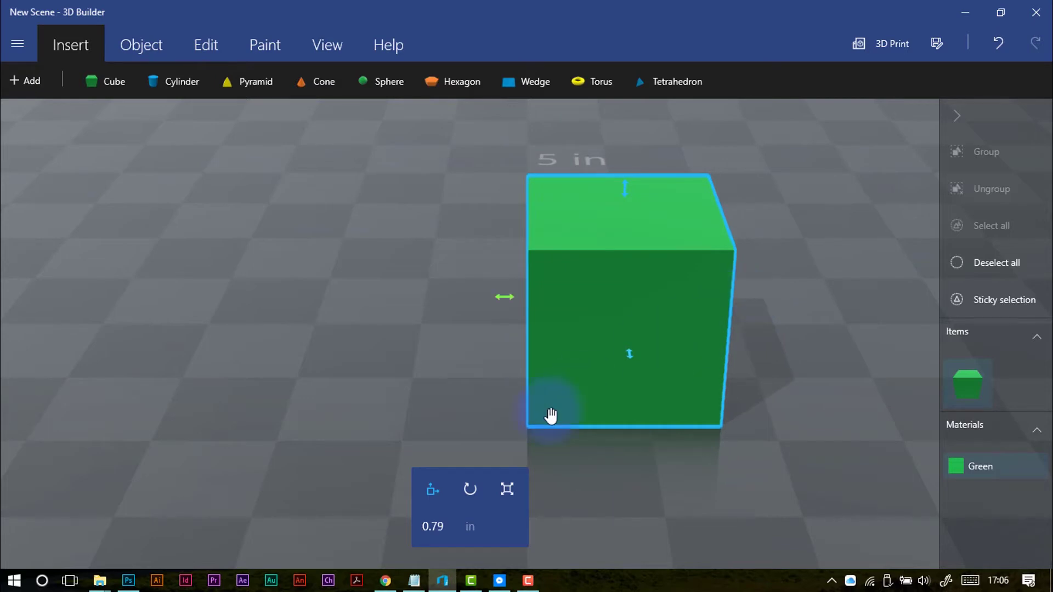
{"action": "left_click_drag", "start_coordinate": [630, 358], "coordinate": [625, 307]}
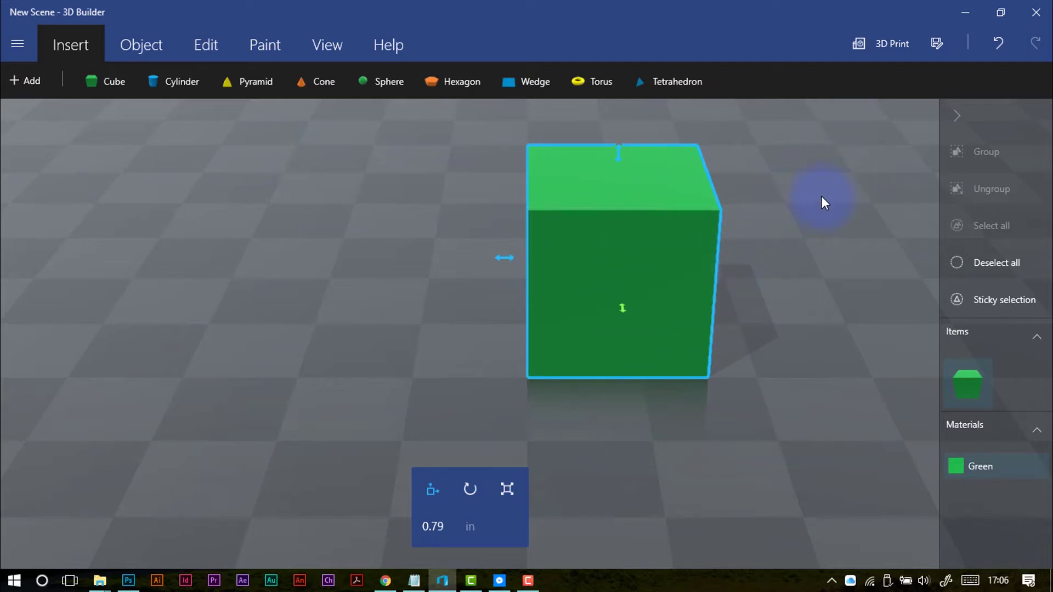
{"action": "left_click_drag", "start_coordinate": [821, 196], "coordinate": [419, 164]}
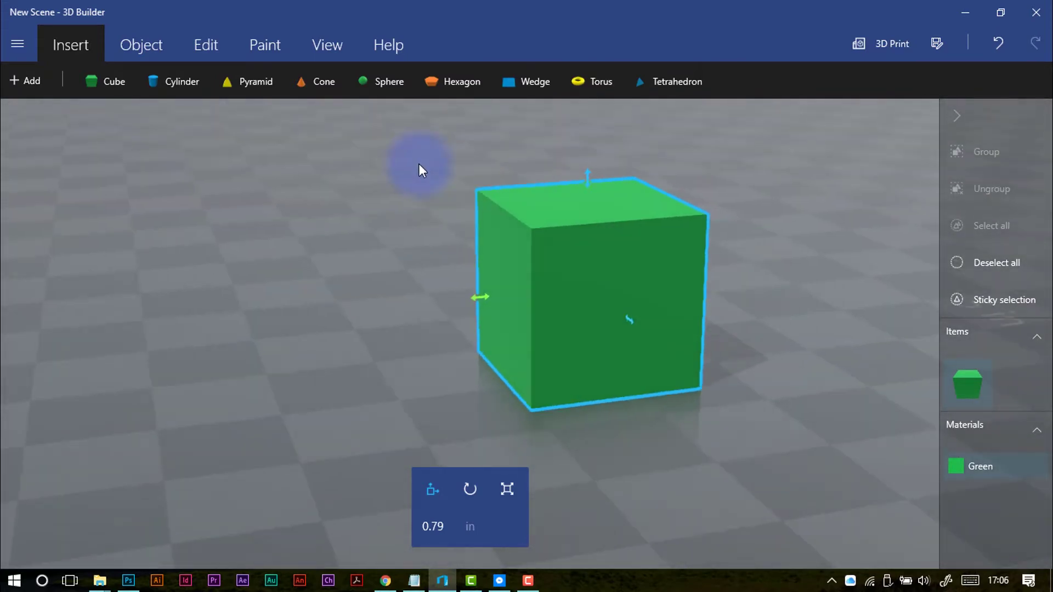
{"action": "left_click_drag", "start_coordinate": [839, 284], "coordinate": [779, 281]}
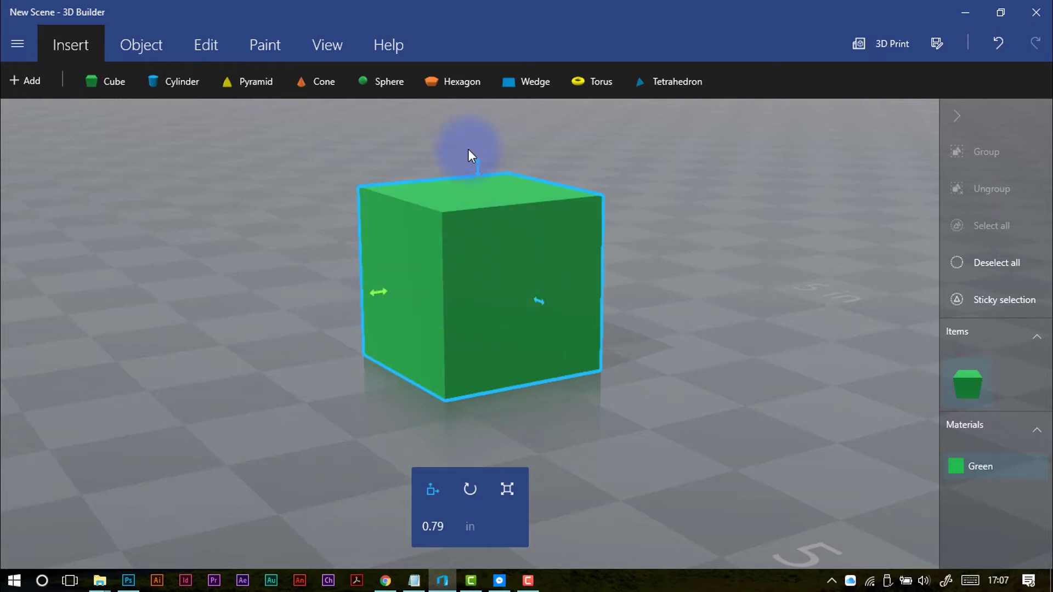
{"action": "mouse_move", "coordinate": [477, 154]}
{"action": "left_mouse_down"}
{"action": "mouse_move", "coordinate": [480, 131]}
{"action": "mouse_move", "coordinate": [482, 172]}
{"action": "left_mouse_up"}
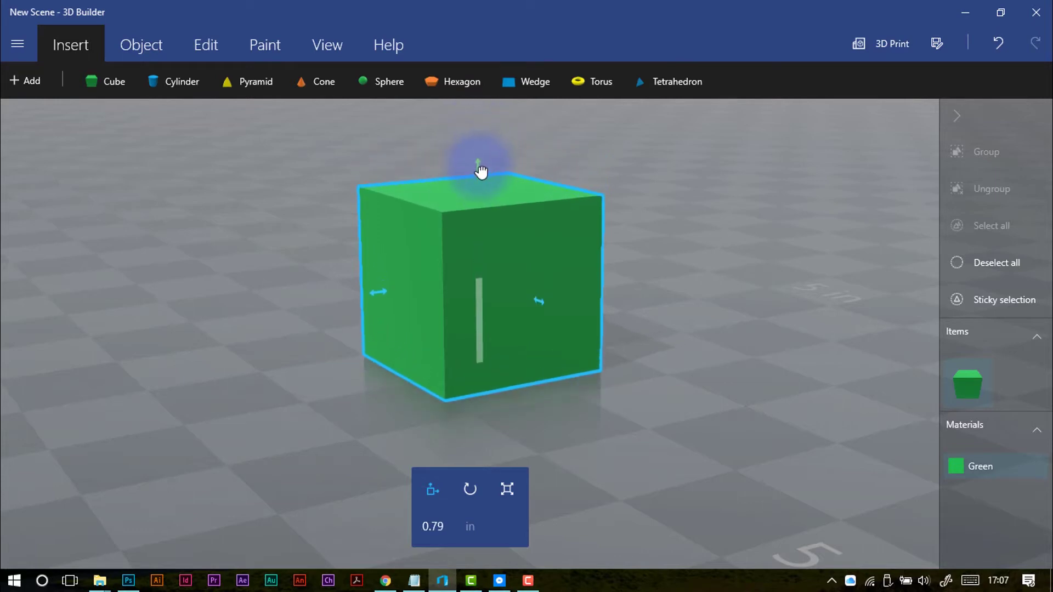
{"action": "left_click_drag", "start_coordinate": [548, 313], "coordinate": [541, 306]}
Try rotating the cube freehand about each of its three axes, undoing every rotation.
{"action": "left_click", "coordinate": [462, 489]}
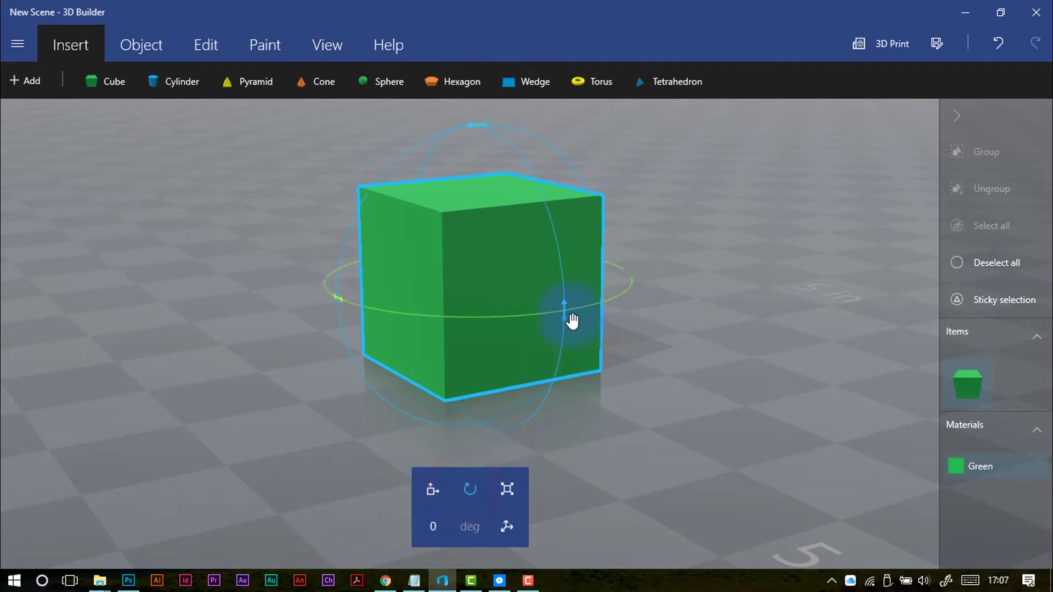
{"action": "left_click", "coordinate": [342, 302]}
{"action": "left_click_drag", "start_coordinate": [342, 301], "coordinate": [315, 305]}
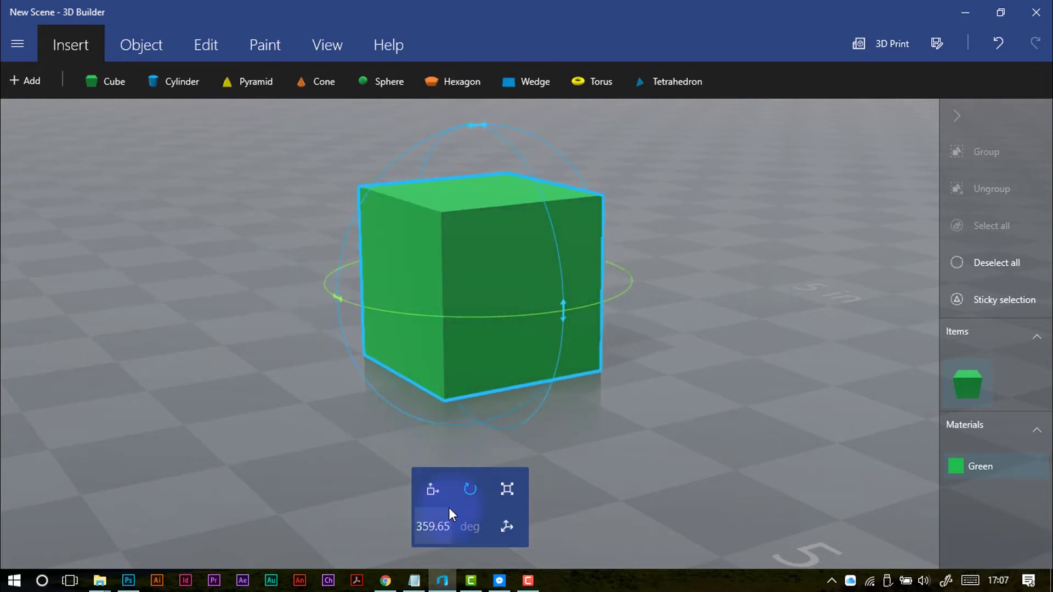
{"action": "left_click", "coordinate": [998, 44]}
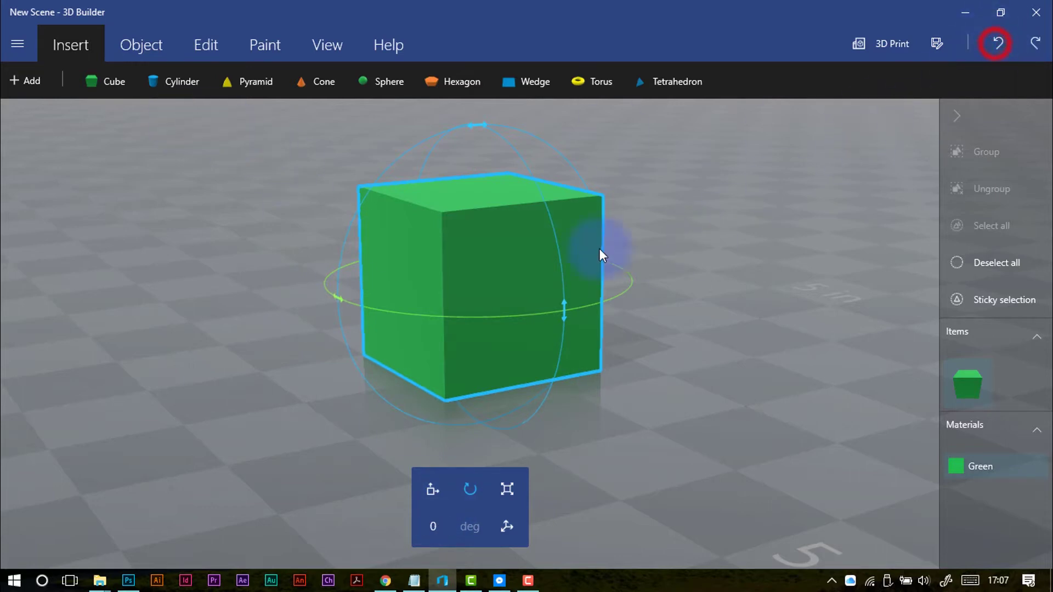
{"action": "left_click_drag", "start_coordinate": [485, 130], "coordinate": [549, 167]}
{"action": "left_click", "coordinate": [998, 43]}
{"action": "left_click", "coordinate": [560, 311]}
{"action": "mouse_move", "coordinate": [560, 311]}
{"action": "left_mouse_down"}
{"action": "mouse_move", "coordinate": [532, 245]}
{"action": "mouse_move", "coordinate": [550, 367]}
{"action": "mouse_move", "coordinate": [545, 296]}
{"action": "left_mouse_up"}
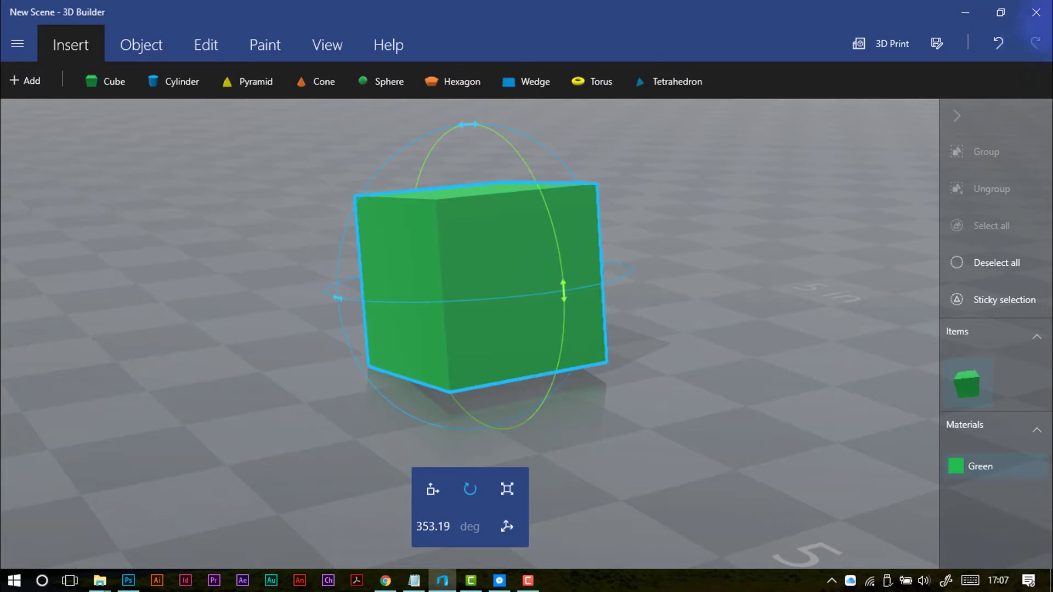
{"action": "left_click", "coordinate": [1003, 45]}
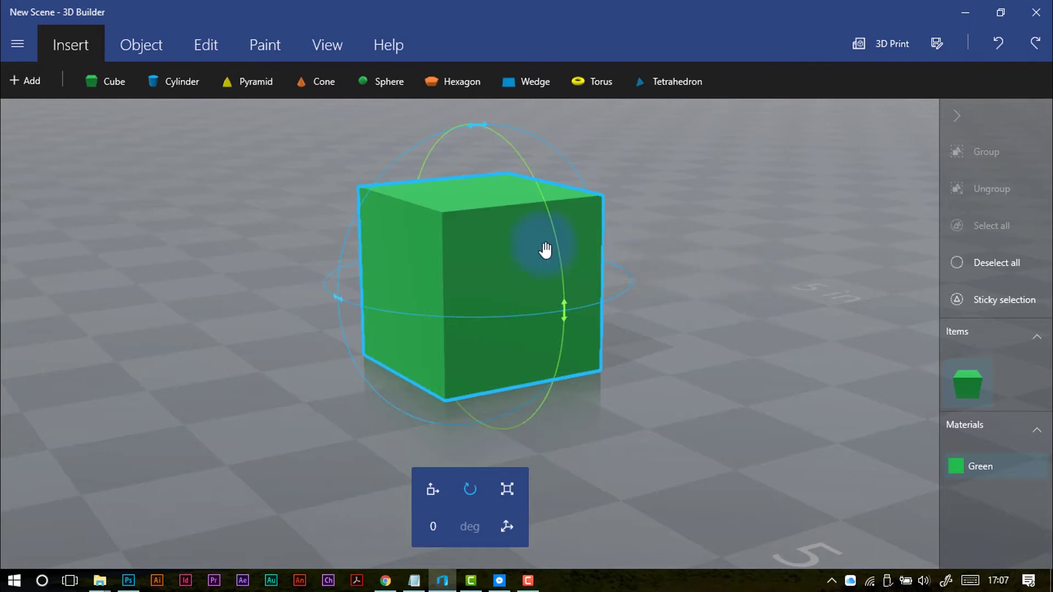
Rotate the cube by exactly 45 degrees about the active axis and undo the rotation.
{"action": "left_click", "coordinate": [439, 529]}
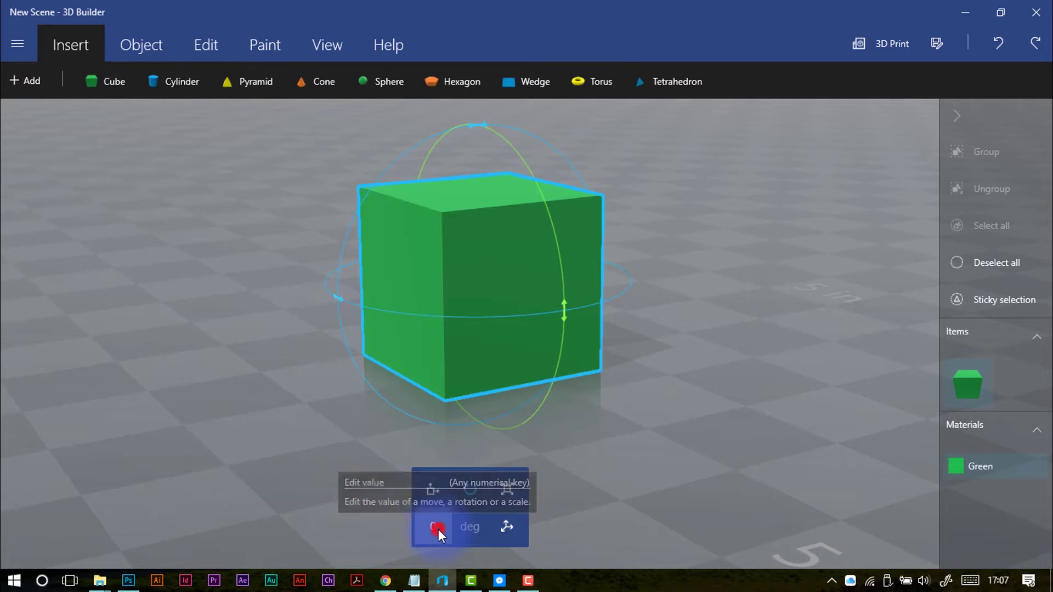
{"action": "key", "text": "Left"}
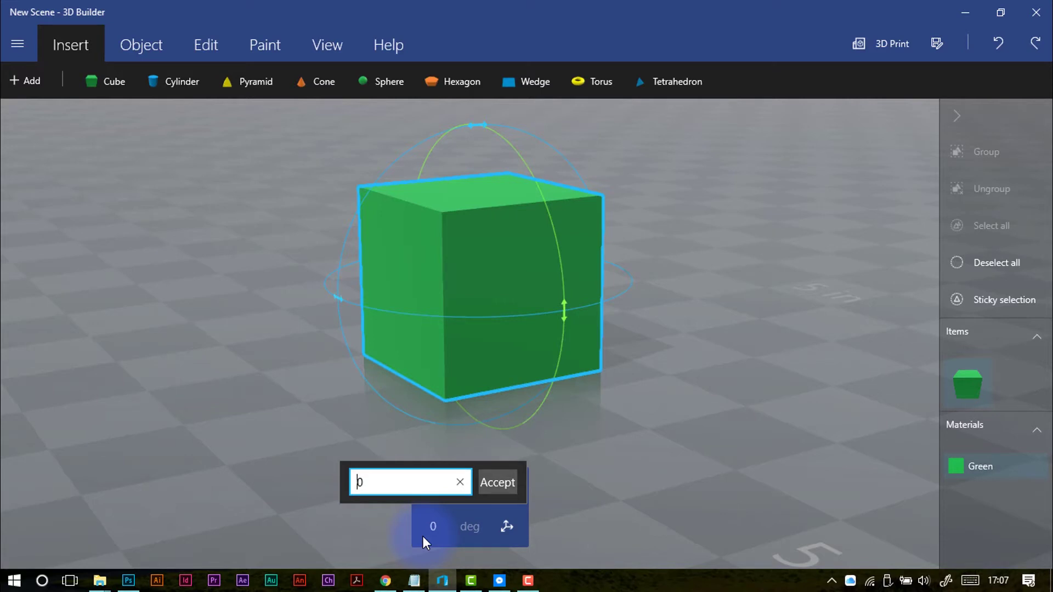
{"action": "key", "text": "Num_Lock"}
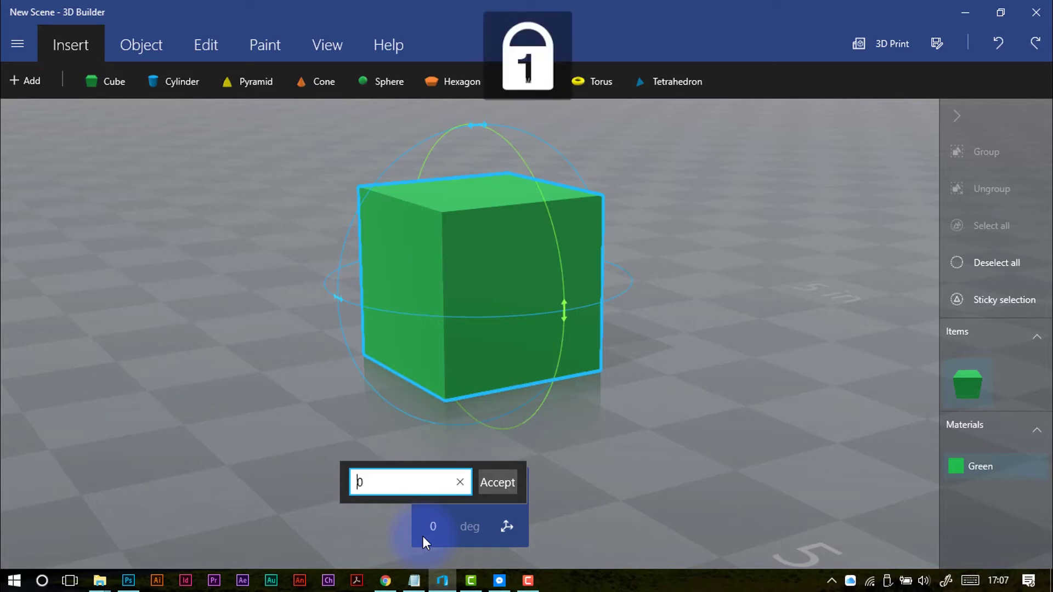
{"action": "type", "text": "45"}
{"action": "key", "text": "Delete"}
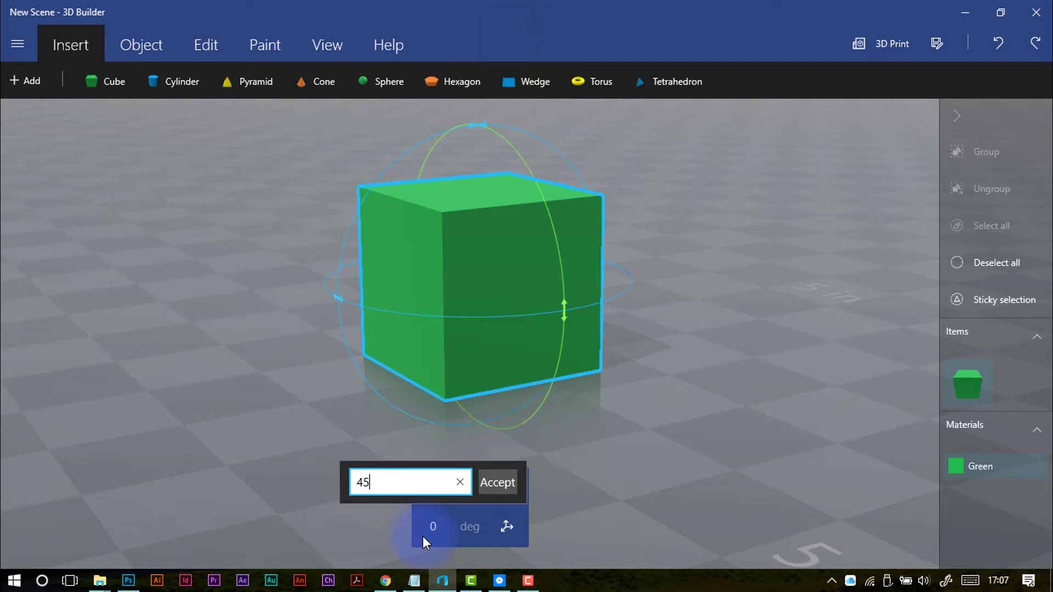
{"action": "key", "text": "Return"}
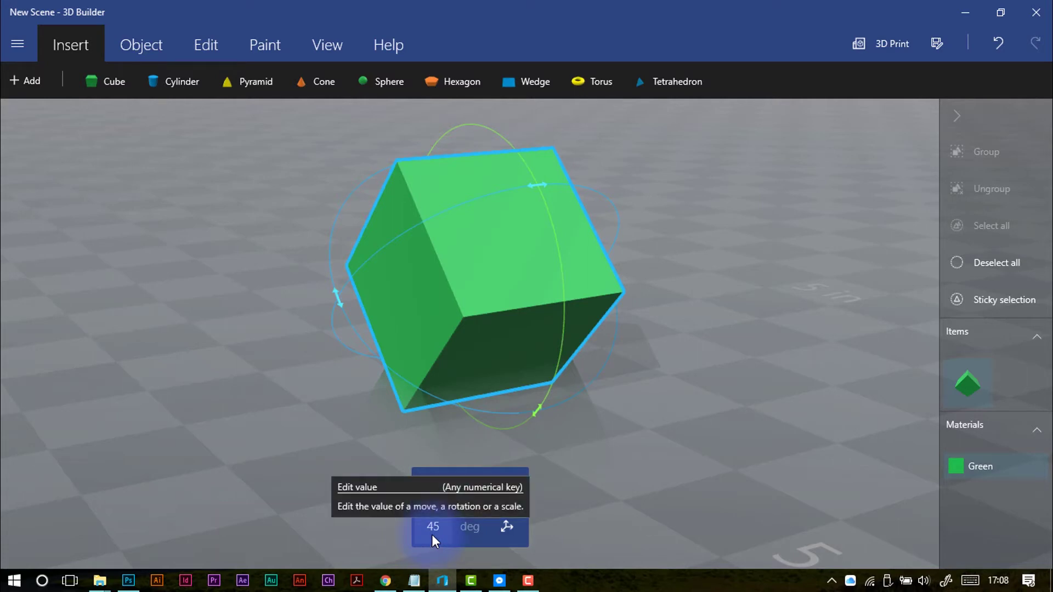
{"action": "left_click", "coordinate": [999, 43]}
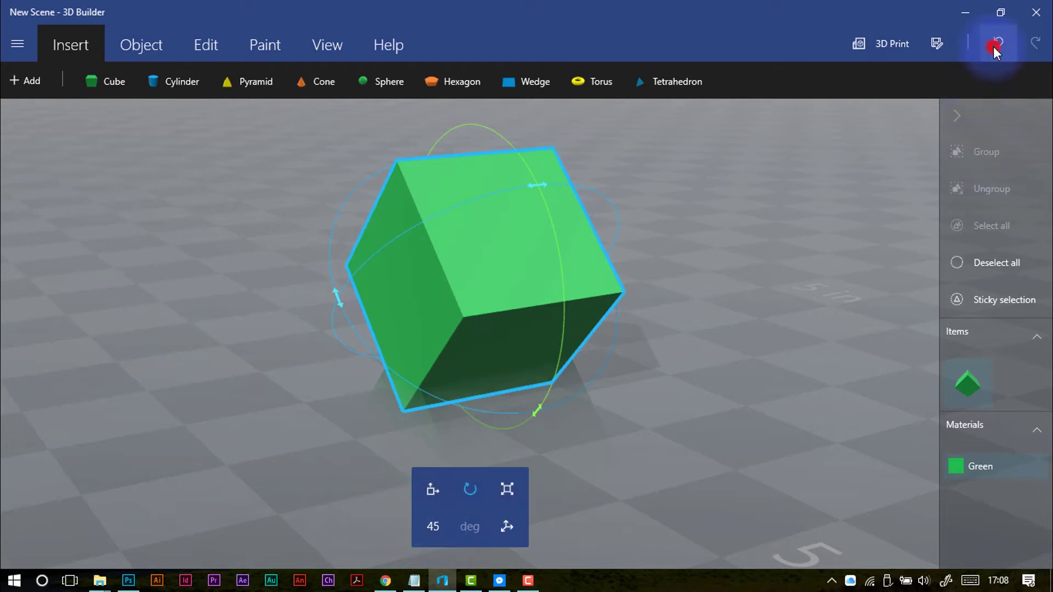
Scale the cube proportionally to about 1.51 in.
{"action": "left_click", "coordinate": [509, 488]}
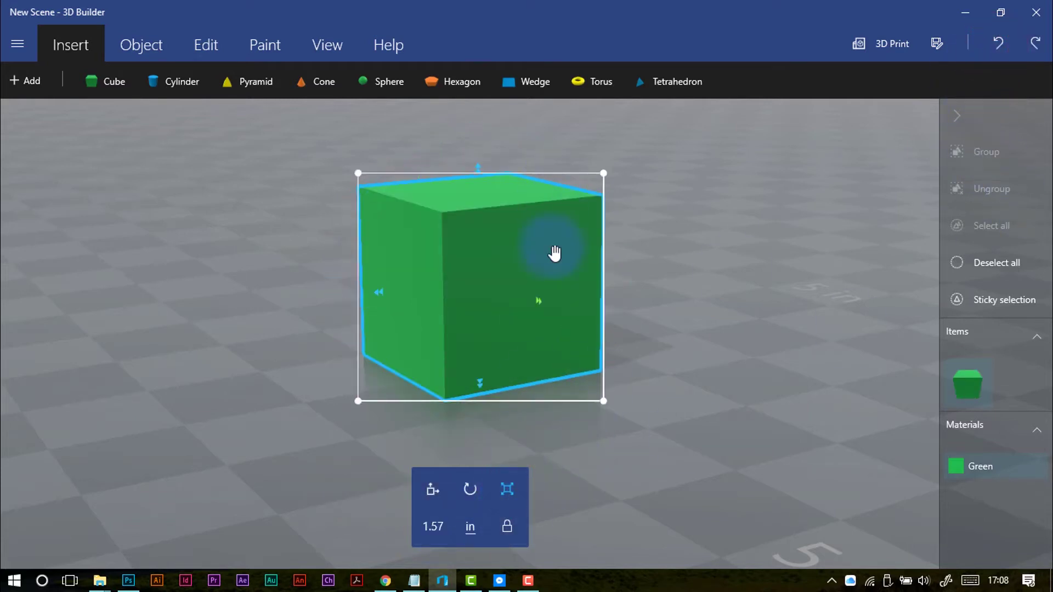
{"action": "left_click_drag", "start_coordinate": [606, 172], "coordinate": [660, 190]}
Unlock the cube's proportions and stretch it along all three axes, to about 2.14 in high and 2.34 in wide.
{"action": "left_click", "coordinate": [501, 529]}
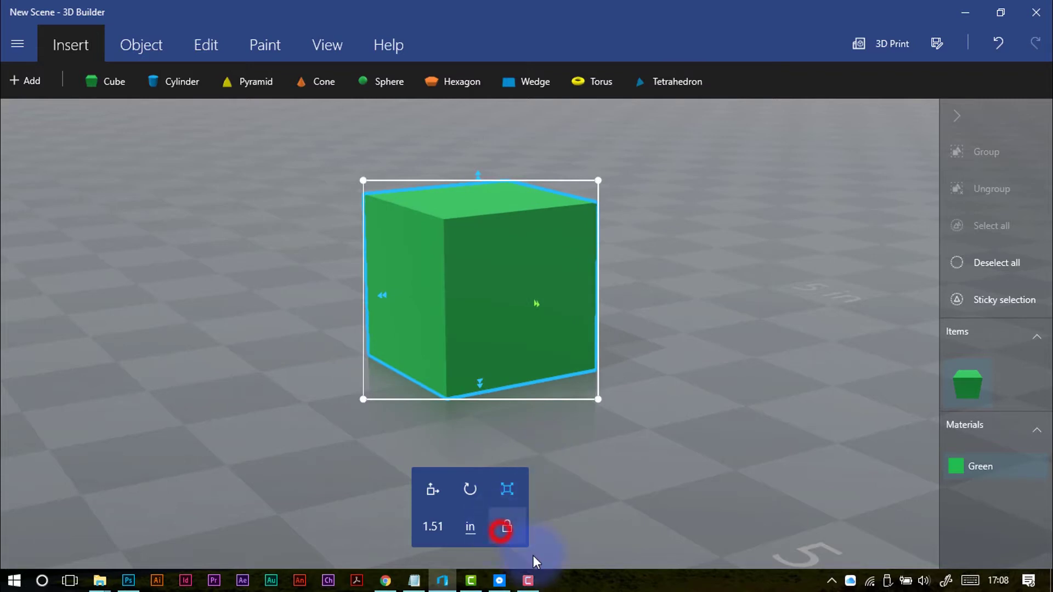
{"action": "left_click_drag", "start_coordinate": [540, 307], "coordinate": [653, 397]}
{"action": "left_click_drag", "start_coordinate": [528, 196], "coordinate": [528, 113]}
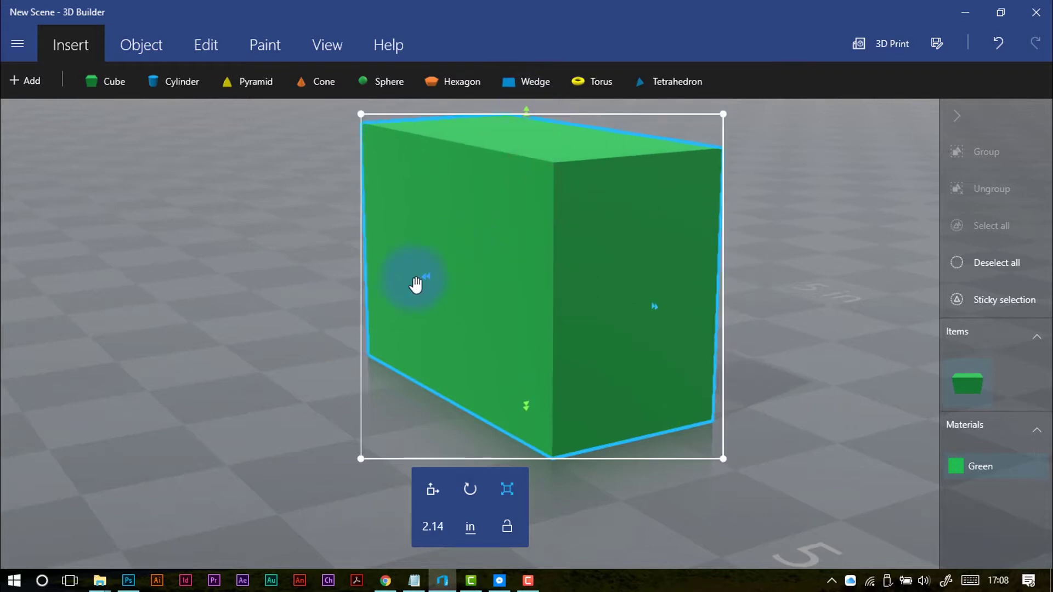
{"action": "left_click_drag", "start_coordinate": [420, 278], "coordinate": [325, 307]}
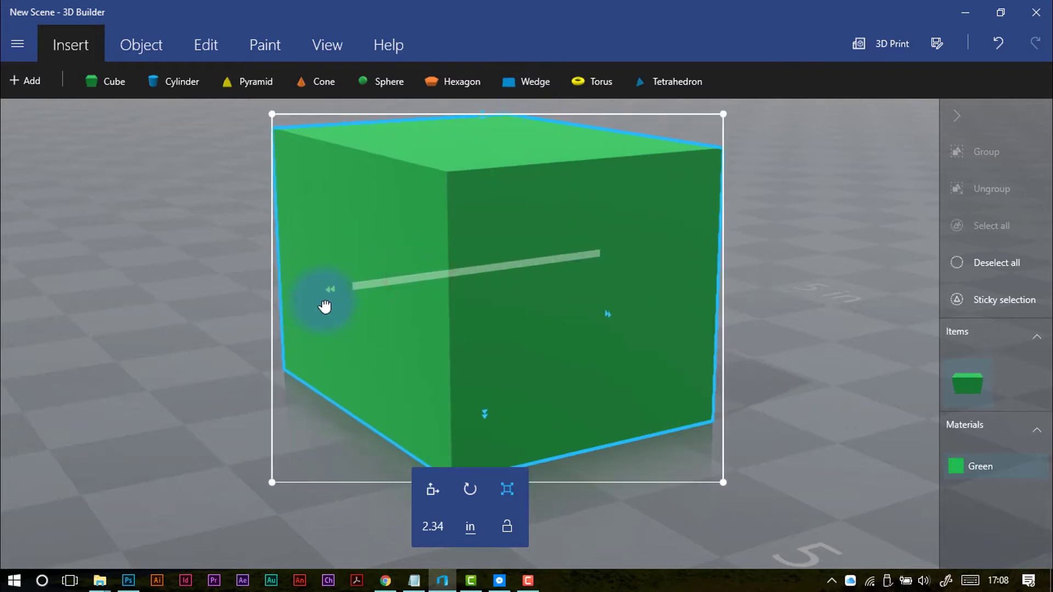
Undo all the stretches and the proportional scaling of the cube, and lock its proportions again.
{"action": "left_click", "coordinate": [1010, 43]}
{"action": "left_click", "coordinate": [1012, 47]}
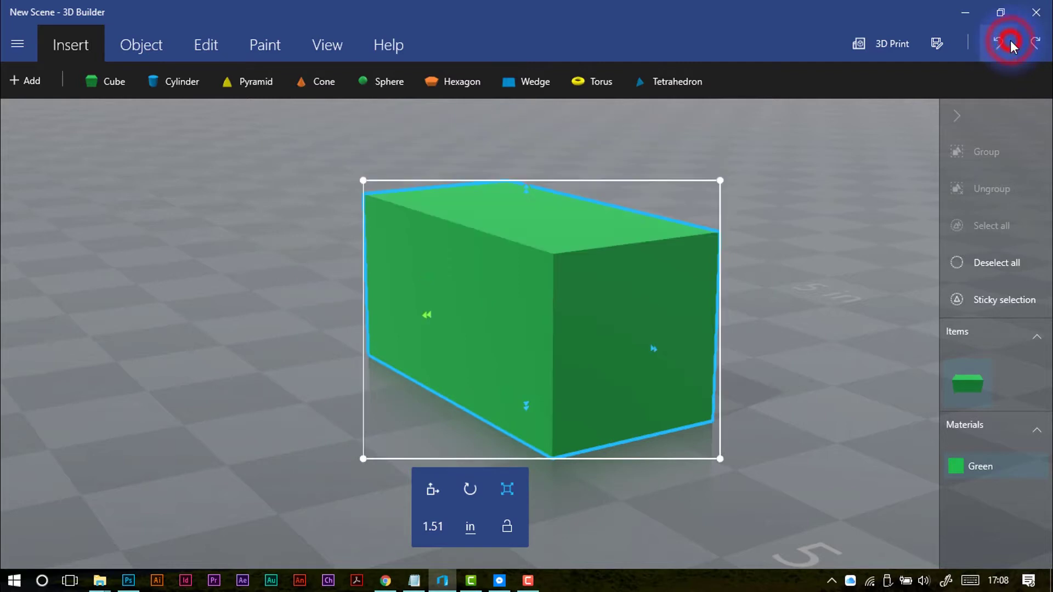
{"action": "left_click", "coordinate": [1008, 45]}
{"action": "left_click", "coordinate": [1003, 44]}
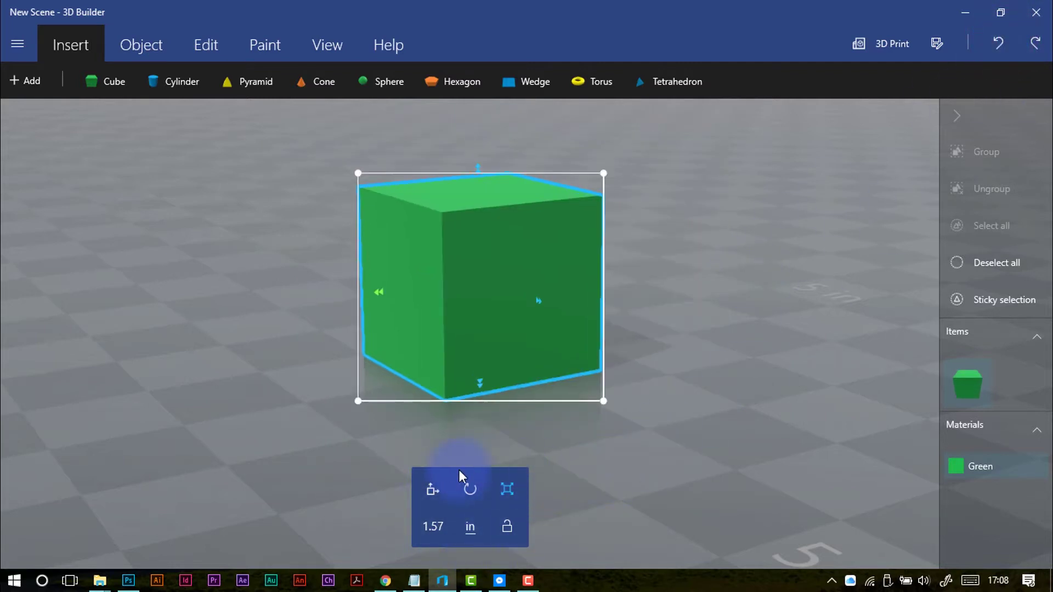
{"action": "left_click", "coordinate": [505, 530]}
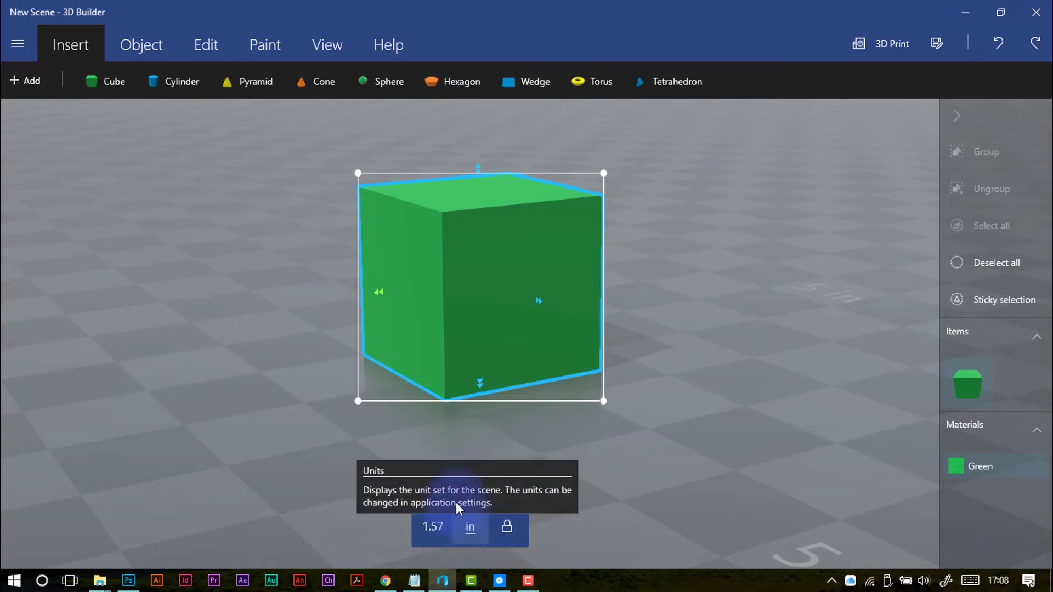
Check the unit, snapping and collision options in the application settings without changing them.
{"action": "left_click", "coordinate": [17, 49]}
{"action": "left_click", "coordinate": [94, 518]}
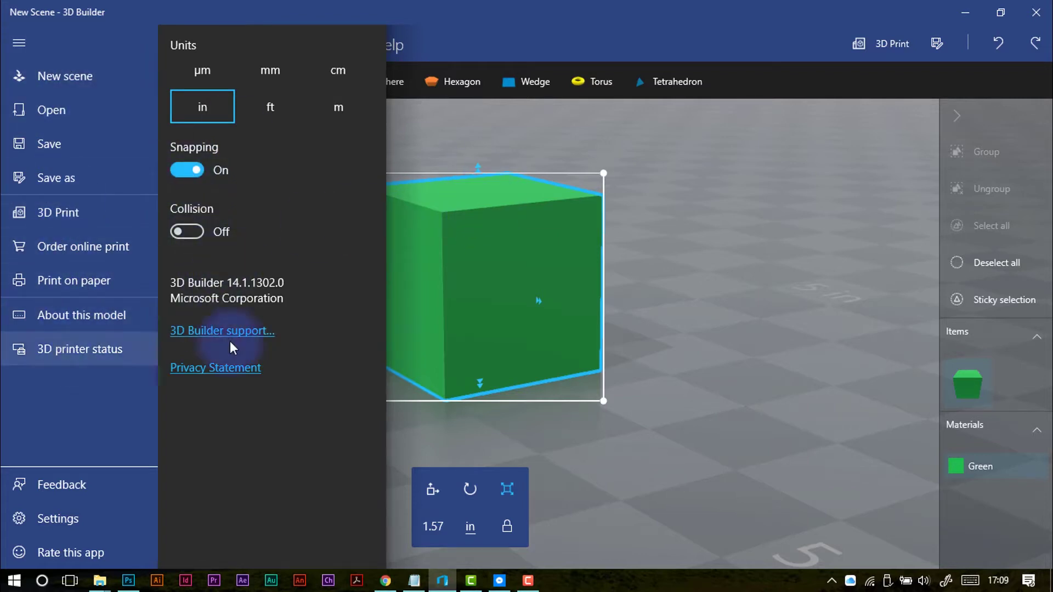
{"action": "left_click", "coordinate": [686, 288]}
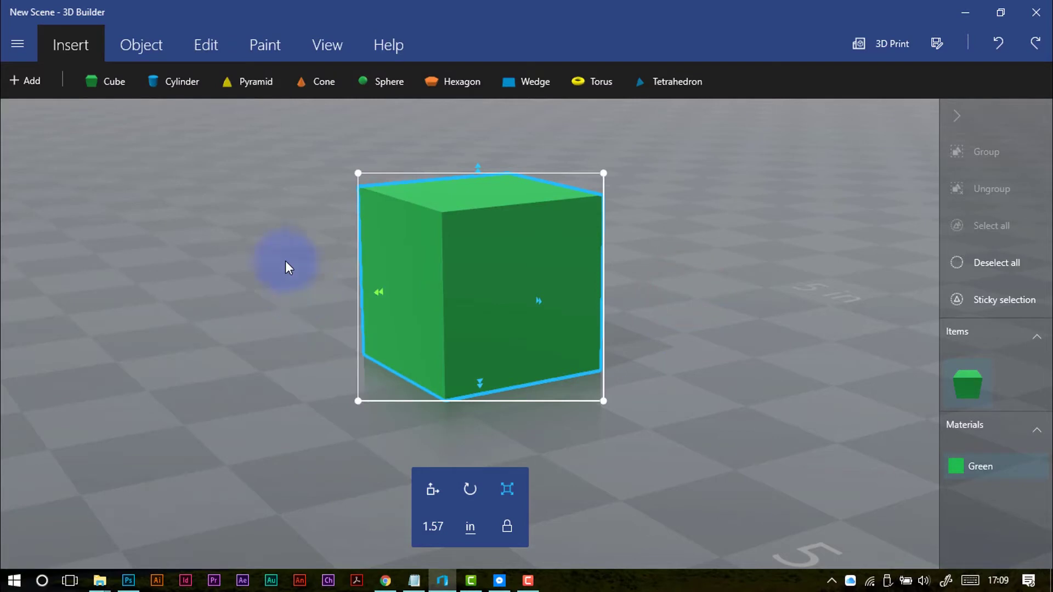
Duplicate the selected green cube.
{"action": "left_click", "coordinate": [130, 44]}
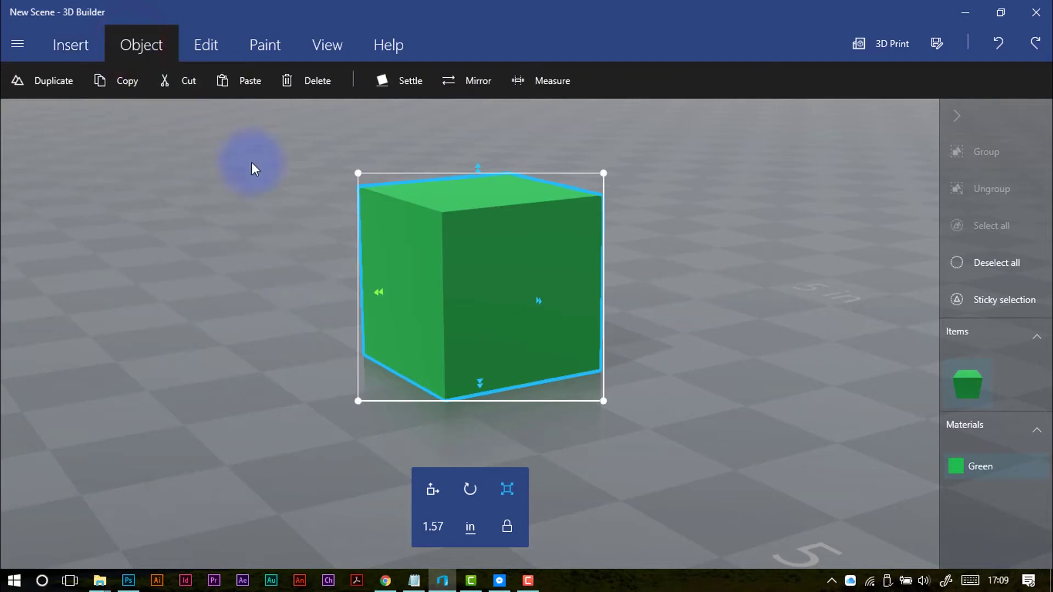
{"action": "left_click", "coordinate": [26, 81]}
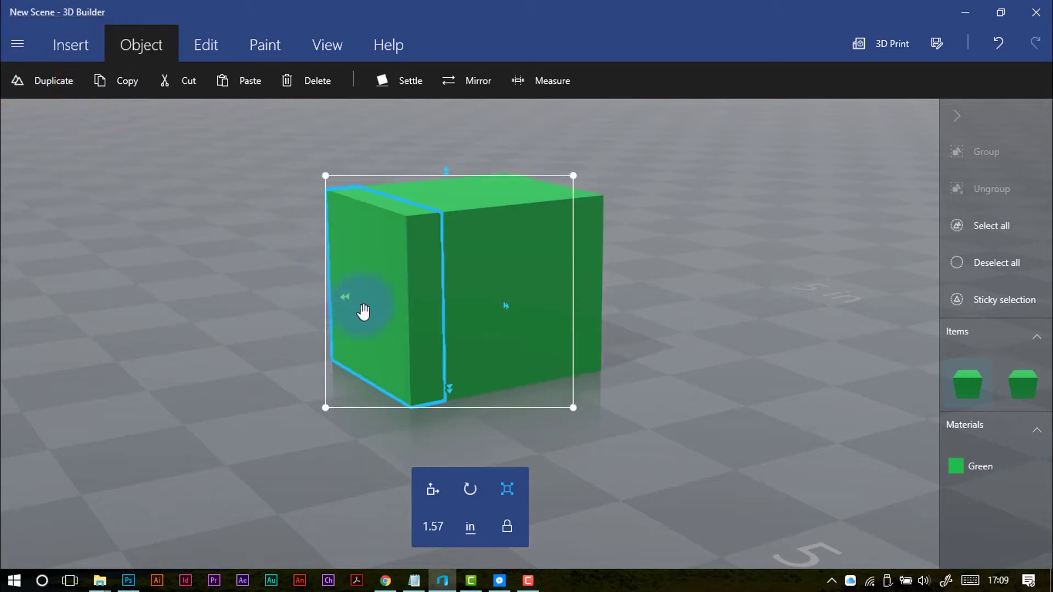
Move the duplicated cube clear of the original, to a position of about -1.62 in.
{"action": "left_click", "coordinate": [439, 486]}
{"action": "left_click_drag", "start_coordinate": [345, 298], "coordinate": [97, 375]}
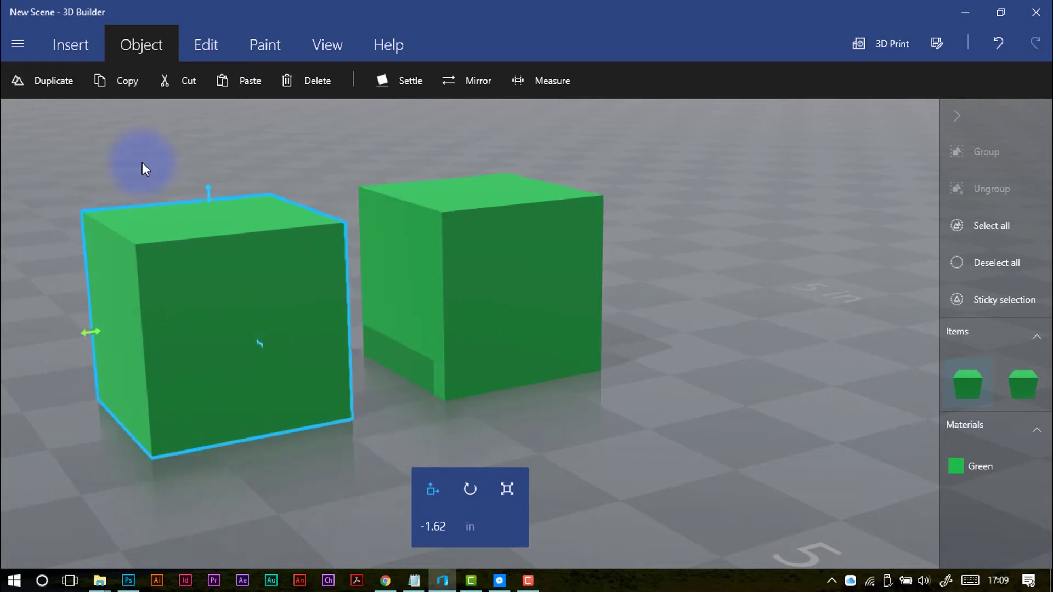
Copy and paste the moved cube, and place the pasted cube in front of the original at about 0.79 in and 3.11 in.
{"action": "left_click", "coordinate": [123, 81]}
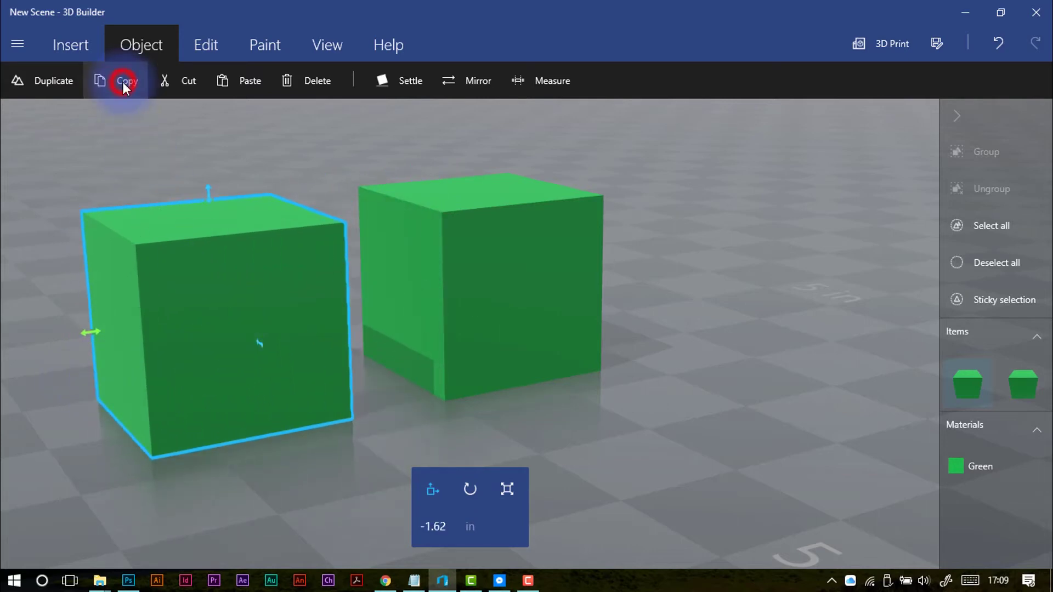
{"action": "left_click", "coordinate": [235, 88]}
{"action": "left_click_drag", "start_coordinate": [211, 347], "coordinate": [545, 353]}
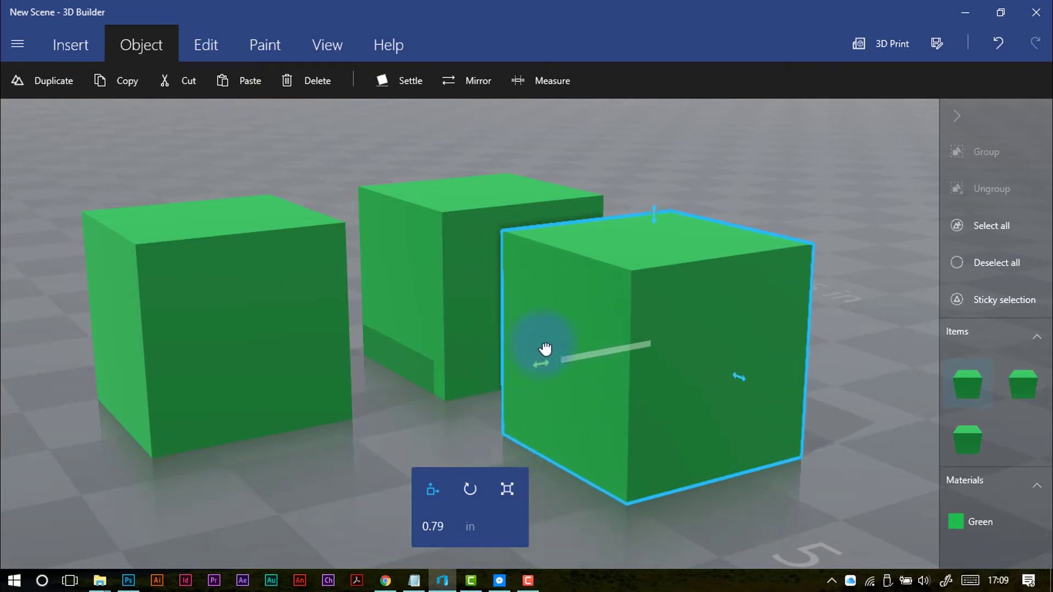
{"action": "left_click", "coordinate": [735, 378]}
{"action": "left_click_drag", "start_coordinate": [735, 379], "coordinate": [719, 369]}
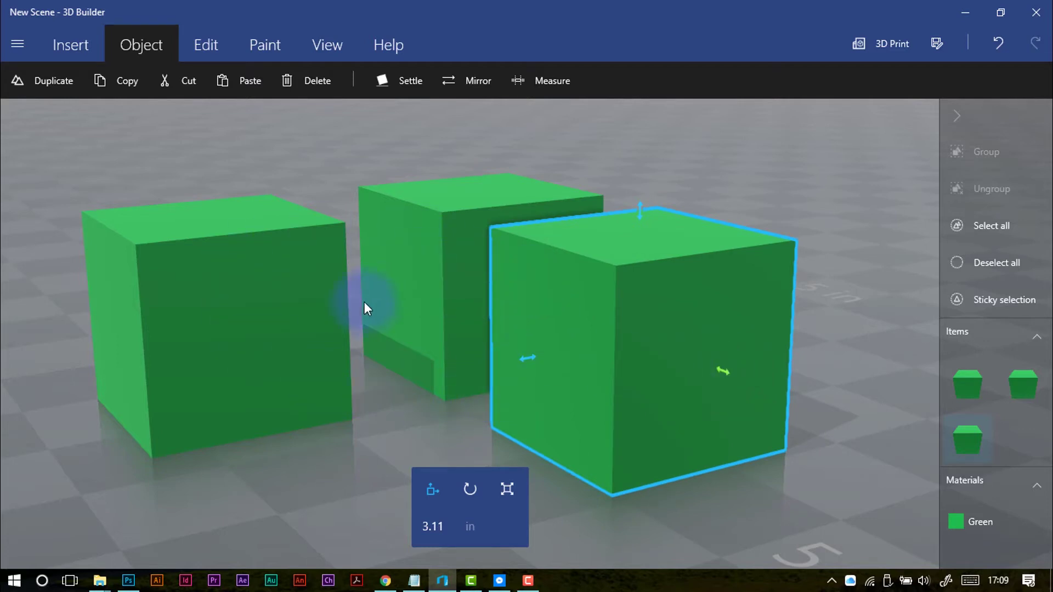
Delete the pasted third cube.
{"action": "scroll", "coordinate": [451, 309], "scroll_direction": "down", "scroll_amount": 5}
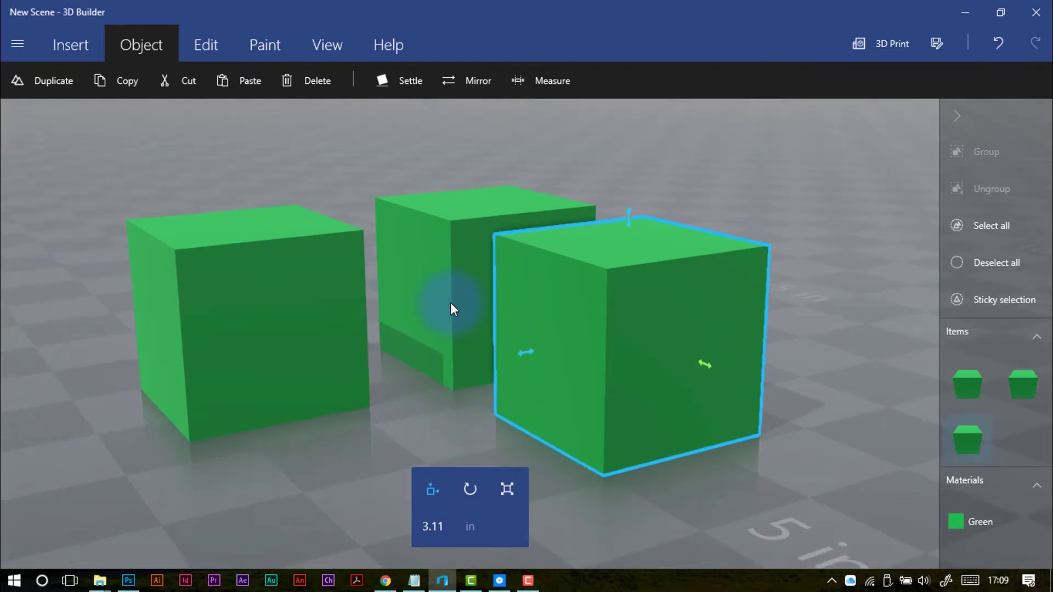
{"action": "left_click_drag", "start_coordinate": [475, 422], "coordinate": [490, 406]}
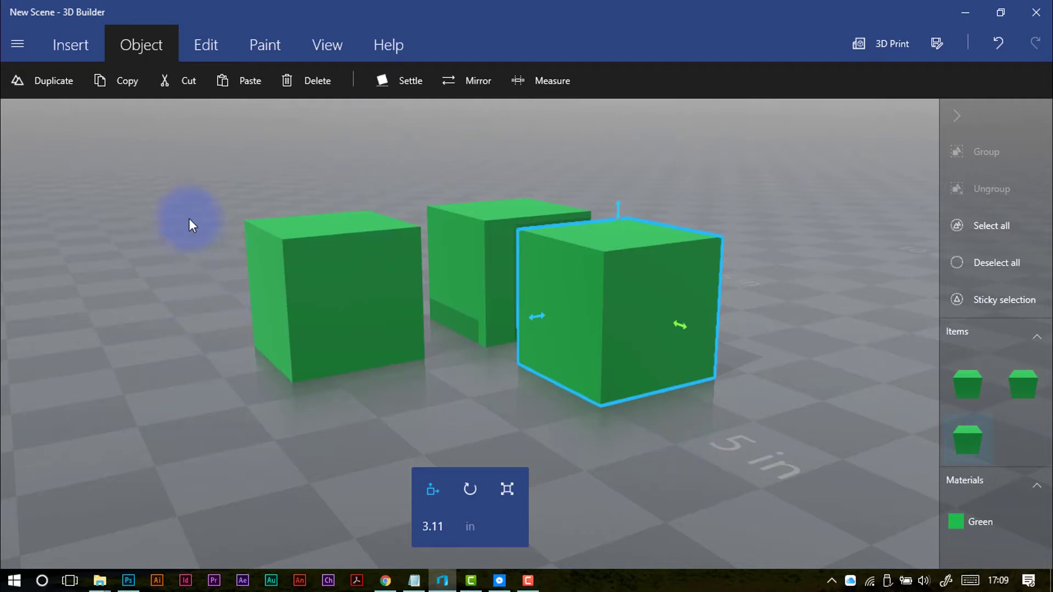
{"action": "left_click", "coordinate": [306, 82]}
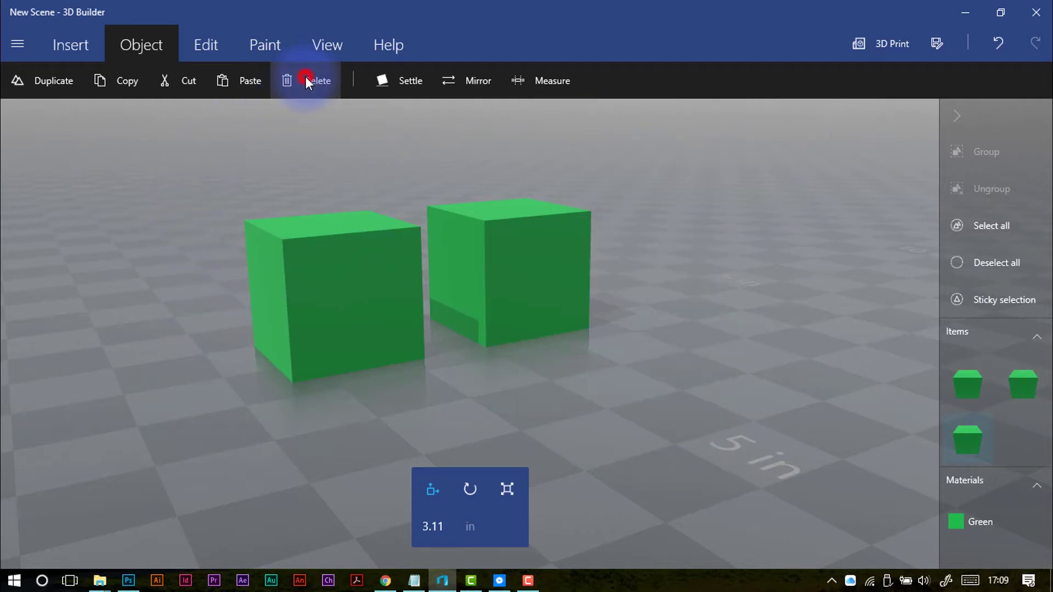
Raise the duplicated cube above the ground and tilt it about 20.28 degrees.
{"action": "left_click", "coordinate": [336, 271]}
{"action": "left_click_drag", "start_coordinate": [329, 207], "coordinate": [331, 142]}
{"action": "left_click", "coordinate": [469, 490]}
{"action": "left_click_drag", "start_coordinate": [371, 242], "coordinate": [378, 296]}
{"action": "left_click_drag", "start_coordinate": [423, 377], "coordinate": [522, 383]}
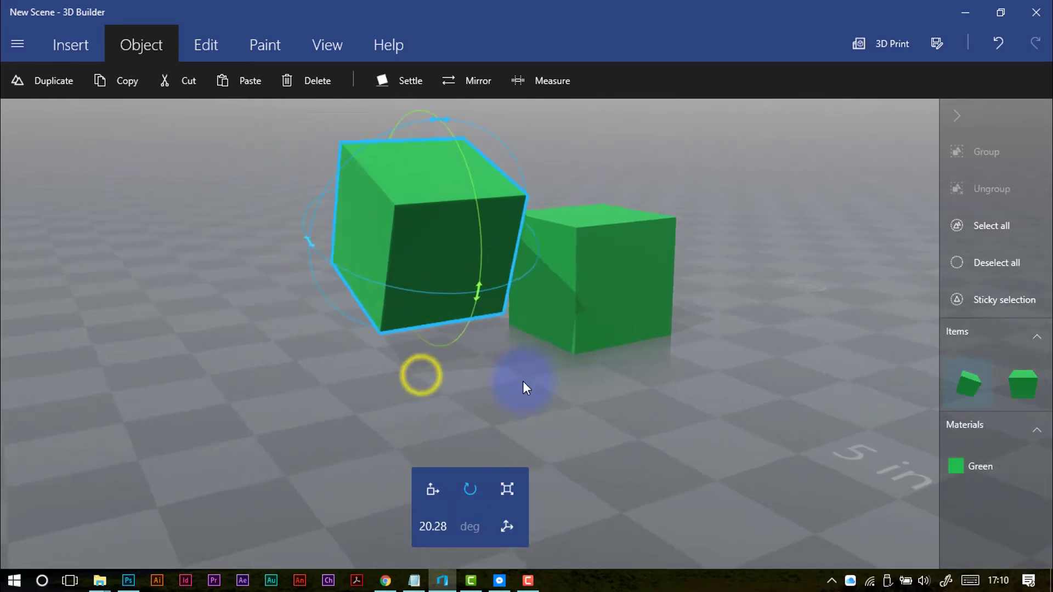
Settle the tilted, floating cube flat onto the ground plane and apply the result.
{"action": "right_click_drag", "start_coordinate": [528, 392], "coordinate": [690, 406]}
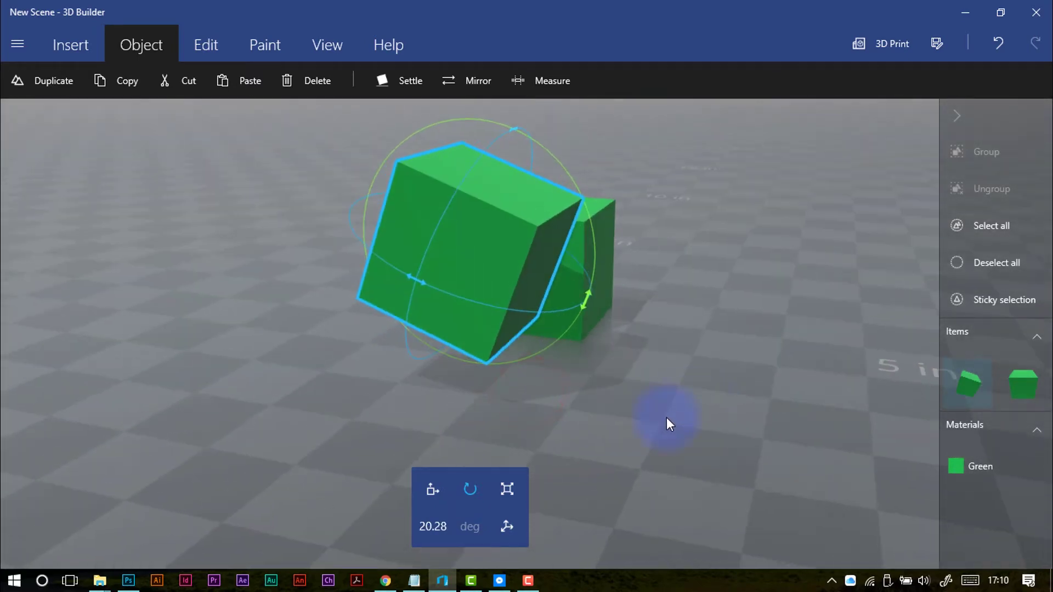
{"action": "right_click_drag", "start_coordinate": [548, 426], "coordinate": [551, 379]}
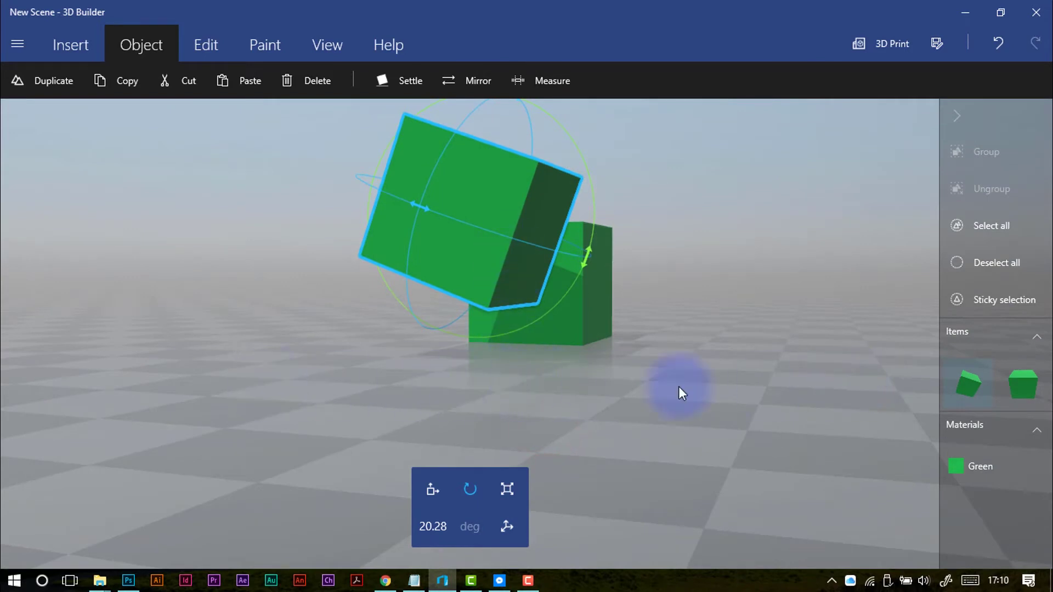
{"action": "left_click", "coordinate": [438, 493]}
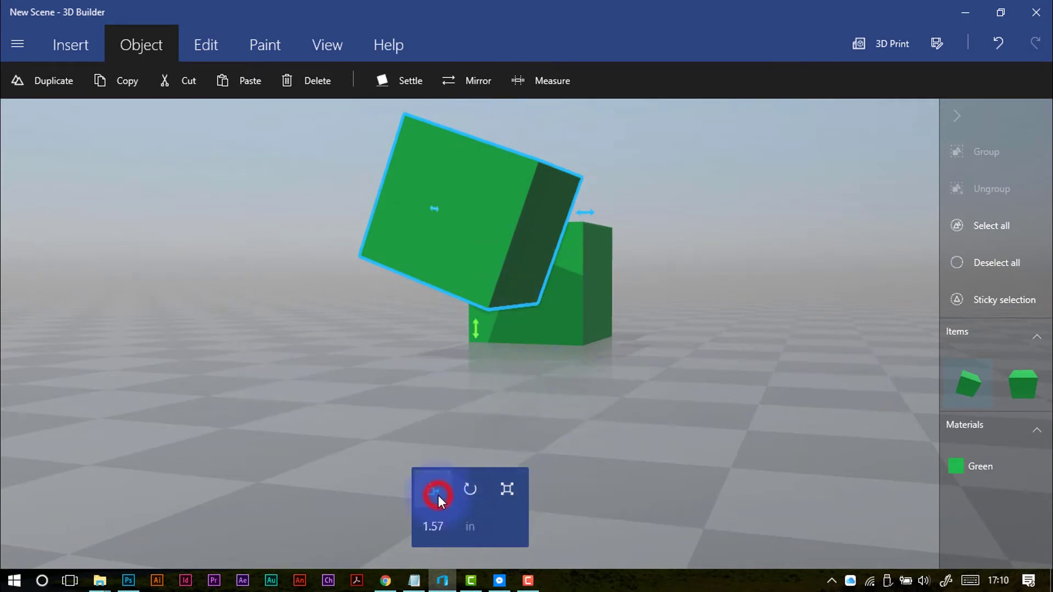
{"action": "left_click", "coordinate": [398, 80]}
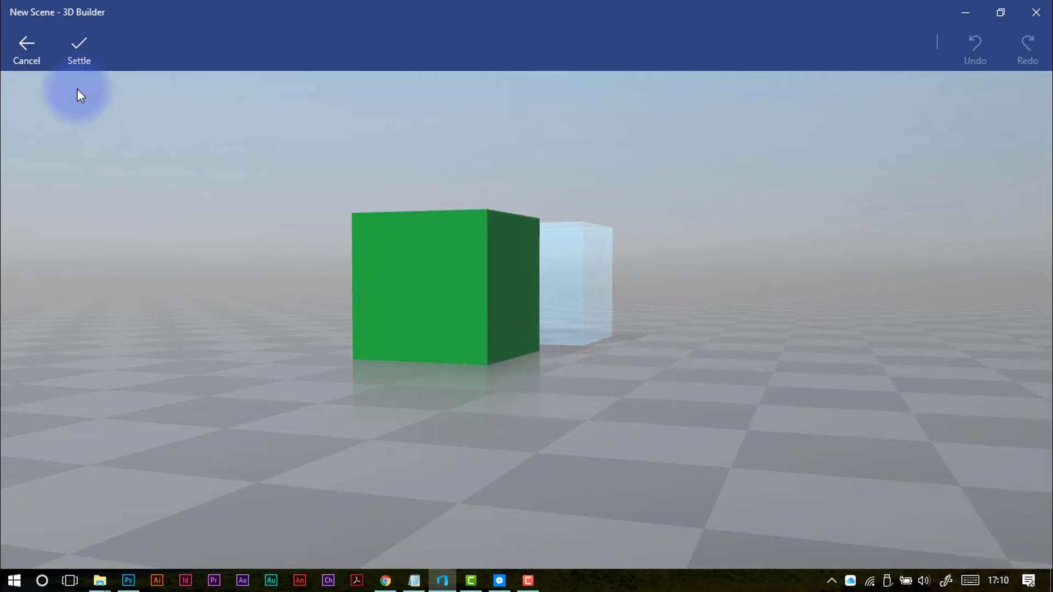
{"action": "left_click", "coordinate": [83, 55]}
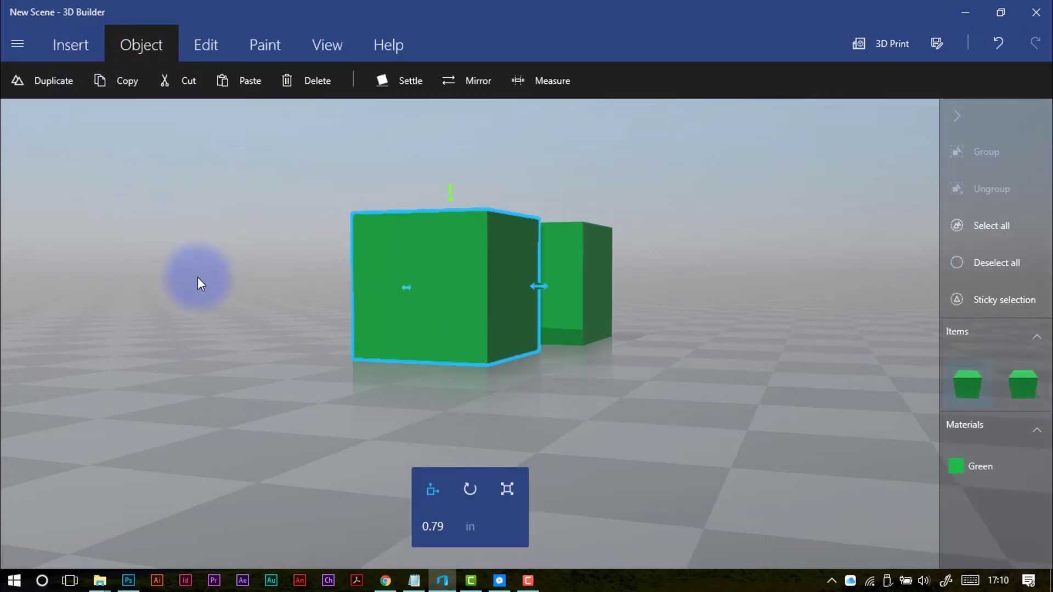
Measure the diagonal between opposite corners of the front cube's top face, then leave the measuring mode.
{"action": "left_click_drag", "start_coordinate": [749, 332], "coordinate": [701, 408]}
{"action": "right_click_drag", "start_coordinate": [711, 378], "coordinate": [702, 451]}
{"action": "left_click_drag", "start_coordinate": [661, 434], "coordinate": [650, 345]}
{"action": "left_click", "coordinate": [526, 81]}
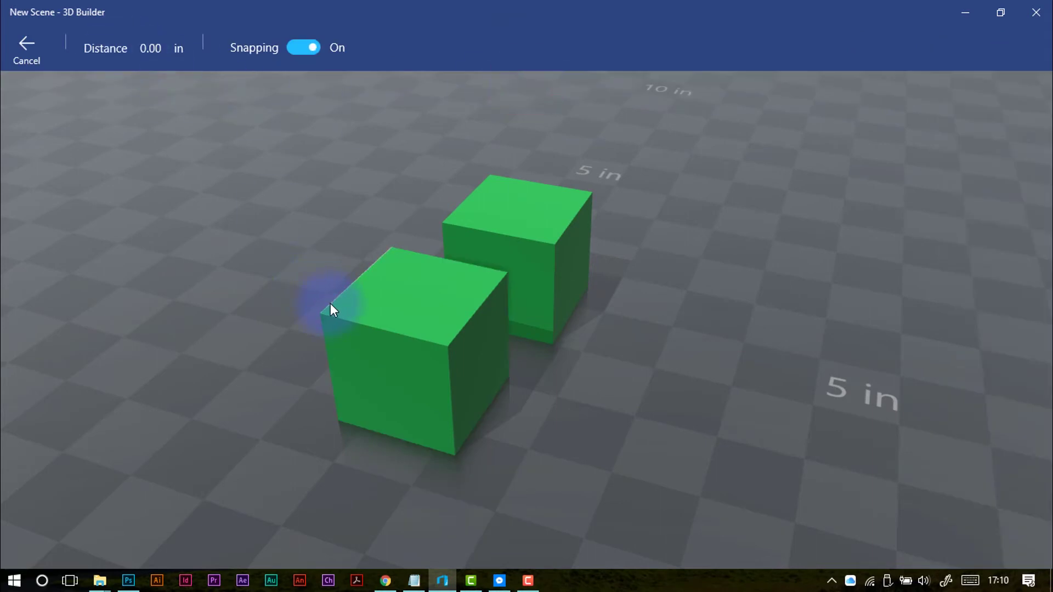
{"action": "right_click_drag", "start_coordinate": [323, 314], "coordinate": [369, 304]}
{"action": "left_click", "coordinate": [507, 272]}
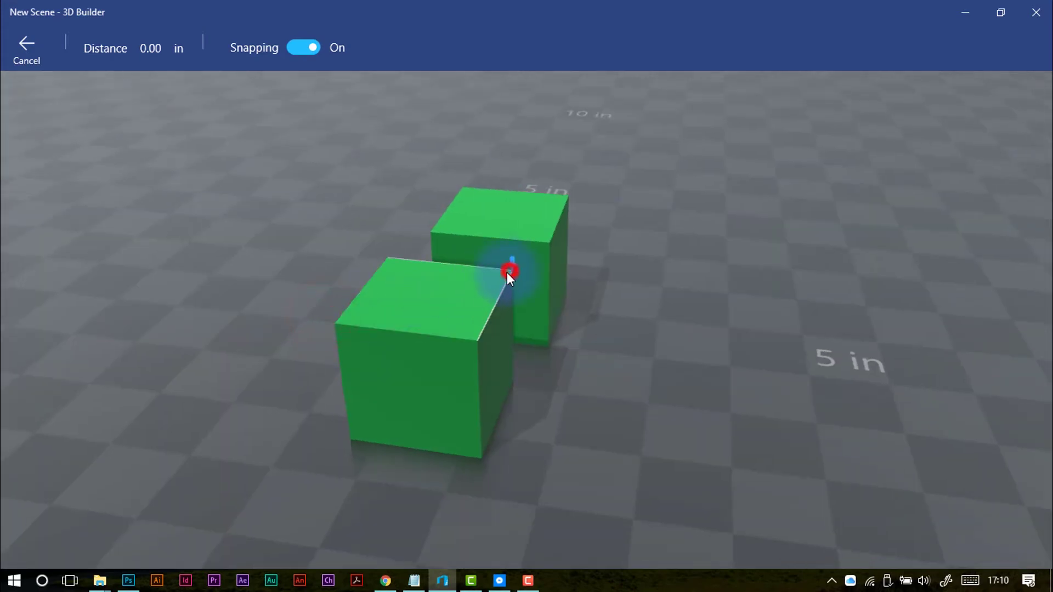
{"action": "left_click", "coordinate": [337, 324]}
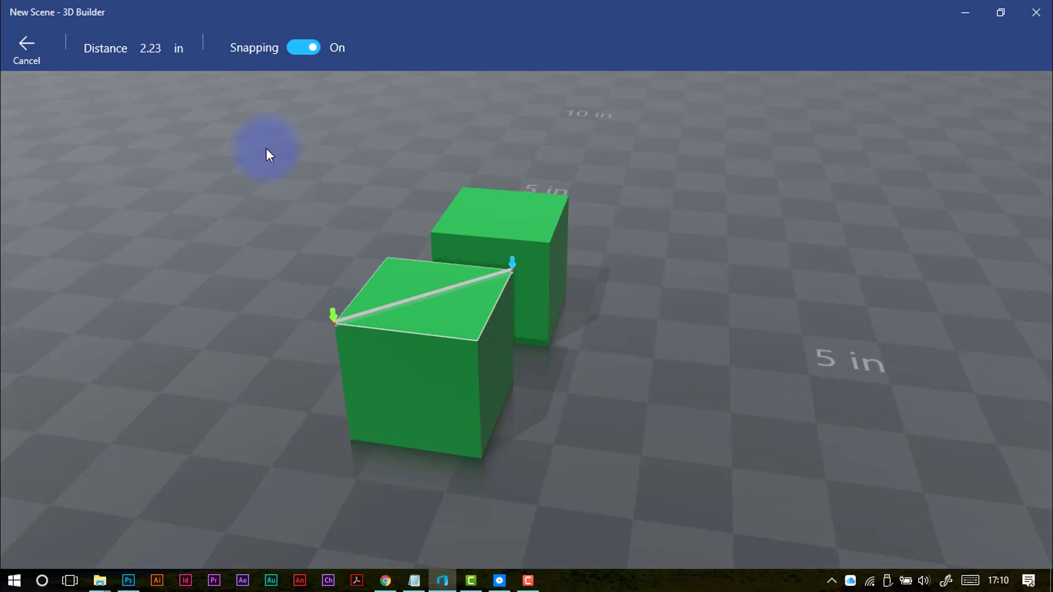
{"action": "left_click", "coordinate": [37, 50]}
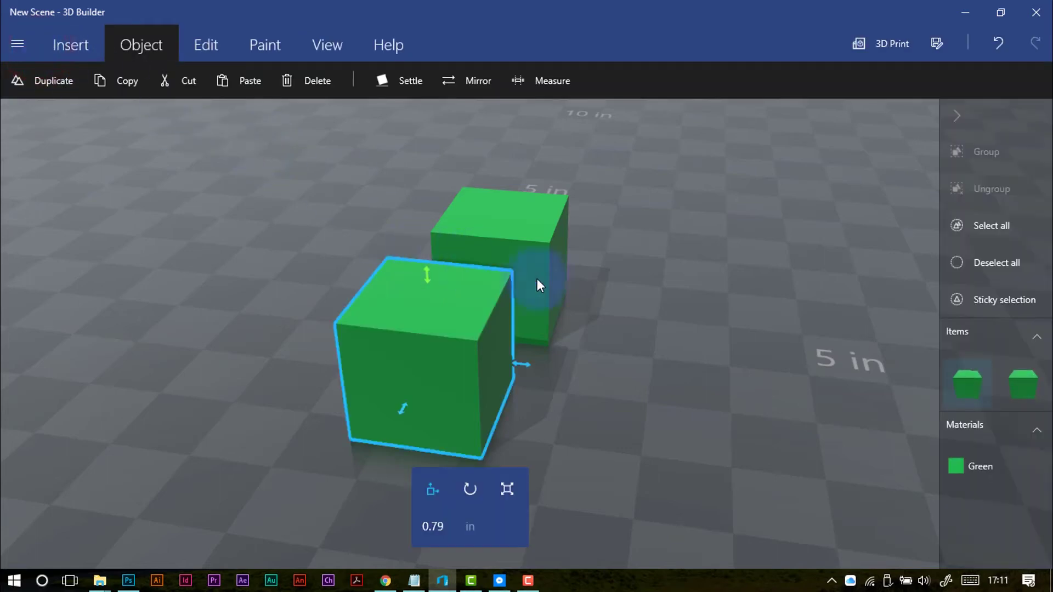
Delete the front cube, keeping only the original one.
{"action": "left_click", "coordinate": [610, 305]}
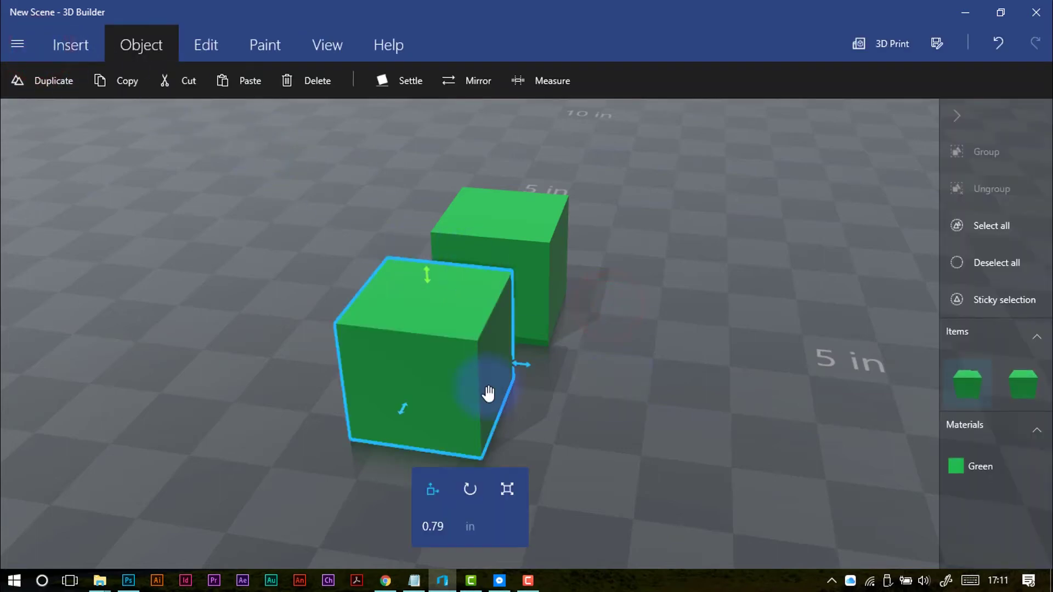
{"action": "left_click", "coordinate": [292, 86]}
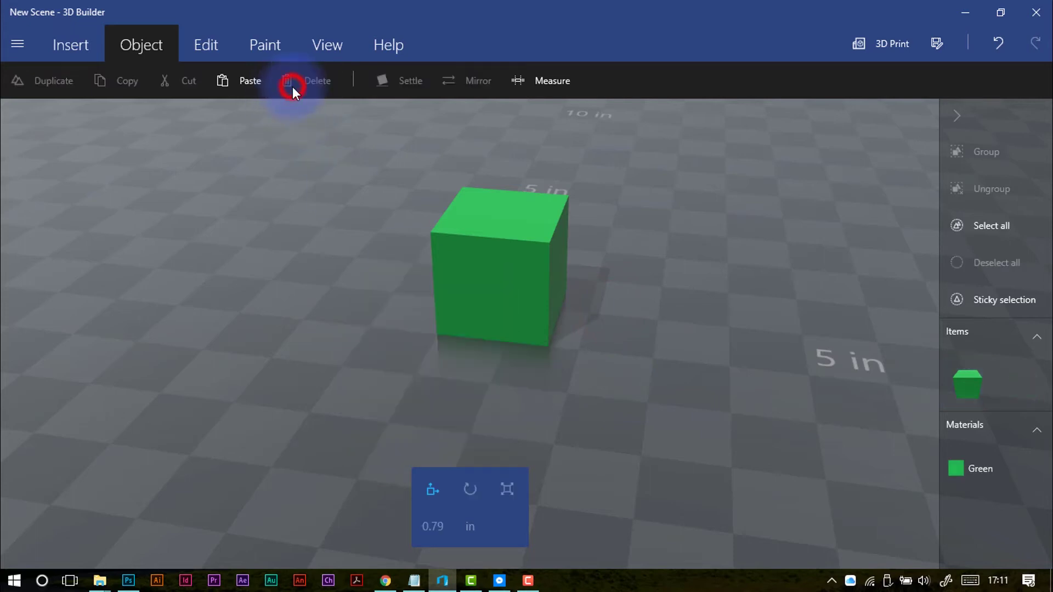
Insert a sphere beside the cube and leave the sphere selected.
{"action": "left_click", "coordinate": [69, 48]}
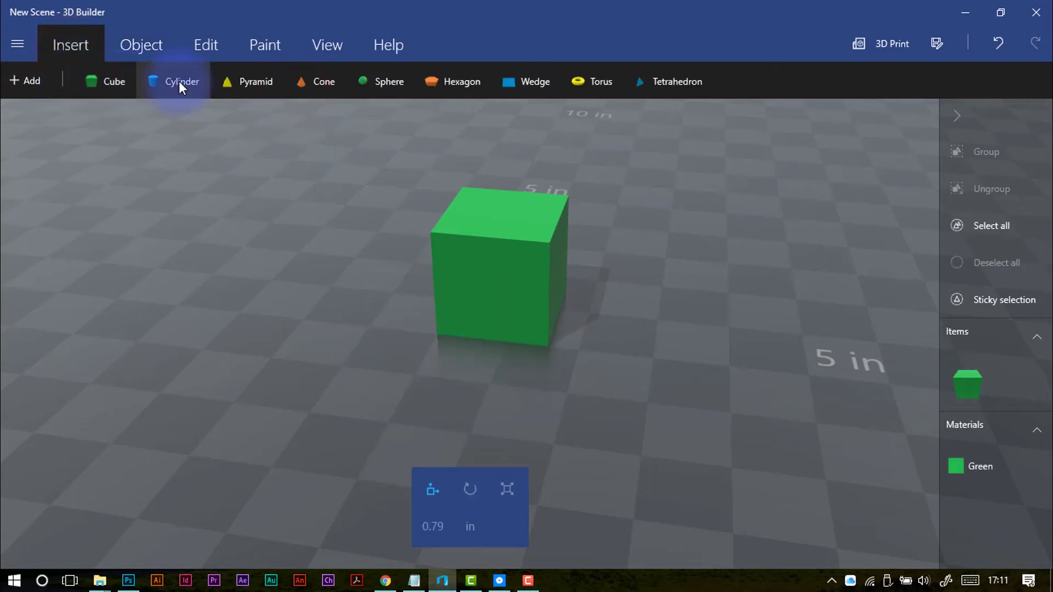
{"action": "left_click", "coordinate": [391, 81]}
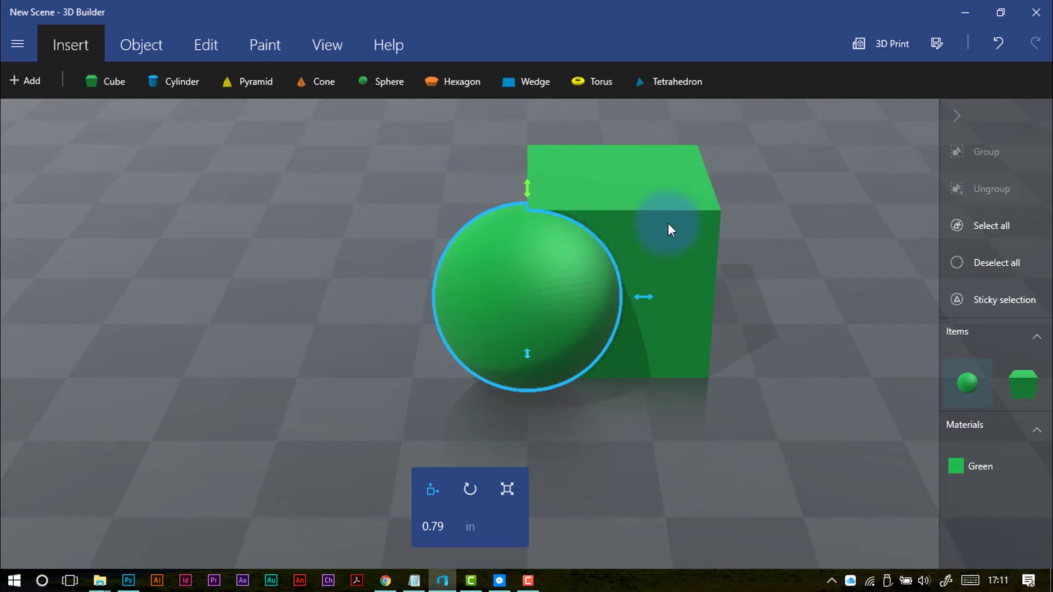
{"action": "left_click", "coordinate": [691, 224]}
{"action": "left_click", "coordinate": [550, 284]}
{"action": "left_click", "coordinate": [630, 206]}
{"action": "left_click", "coordinate": [554, 279]}
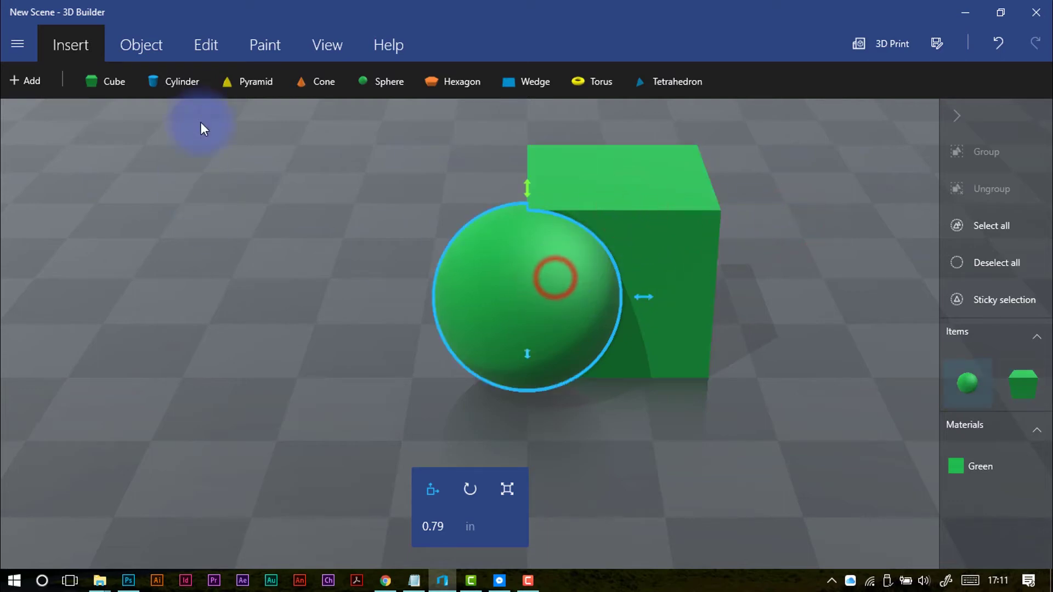
Try Simplify on the sphere with the reduction level at its maximum and back at the middle, and cancel it.
{"action": "left_click", "coordinate": [198, 52]}
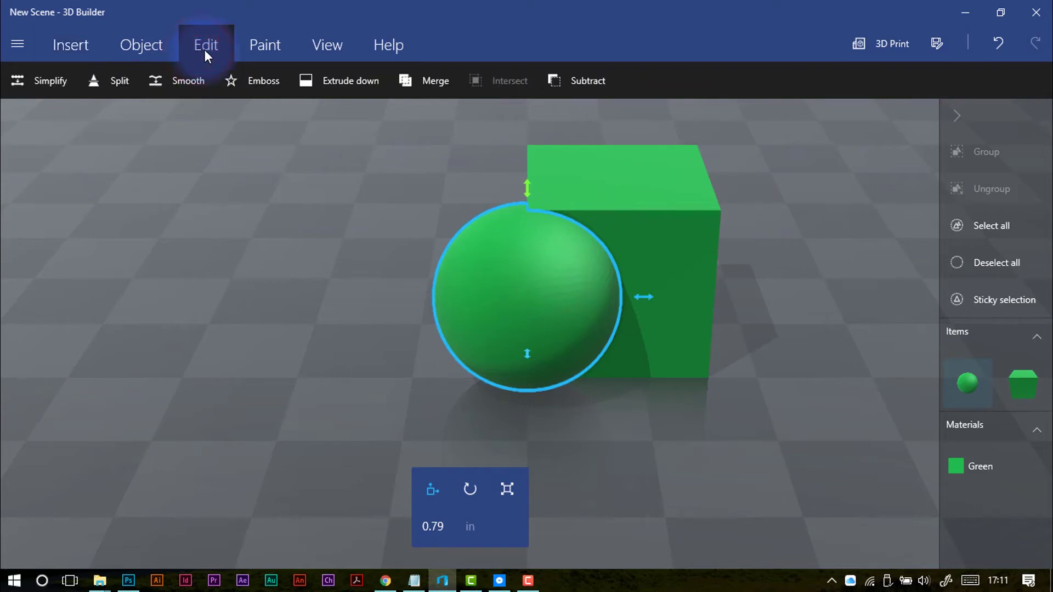
{"action": "left_click", "coordinate": [54, 83]}
{"action": "left_click_drag", "start_coordinate": [332, 50], "coordinate": [432, 48]}
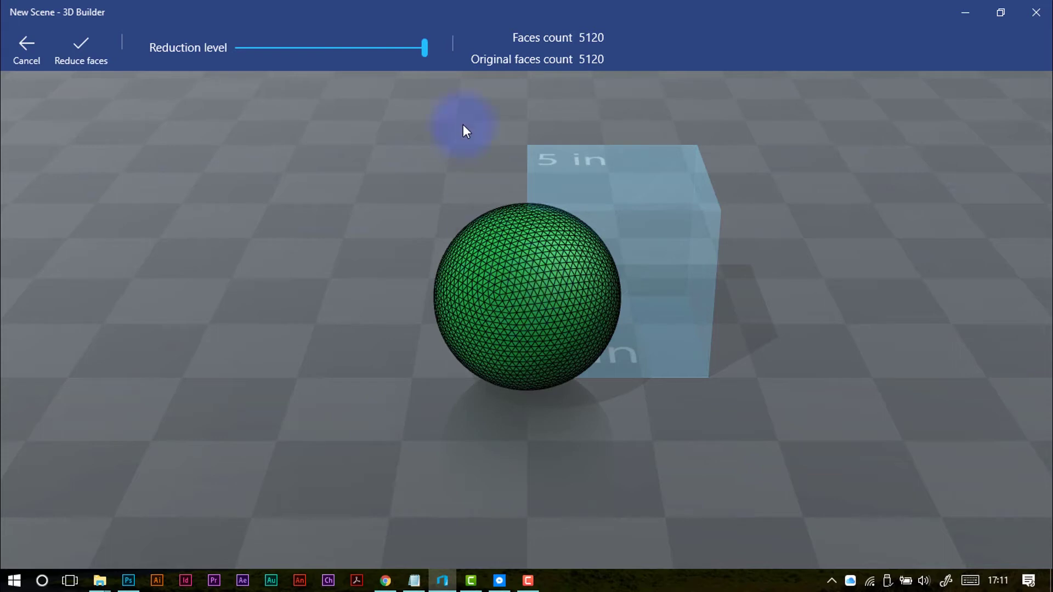
{"action": "left_click_drag", "start_coordinate": [423, 45], "coordinate": [333, 51]}
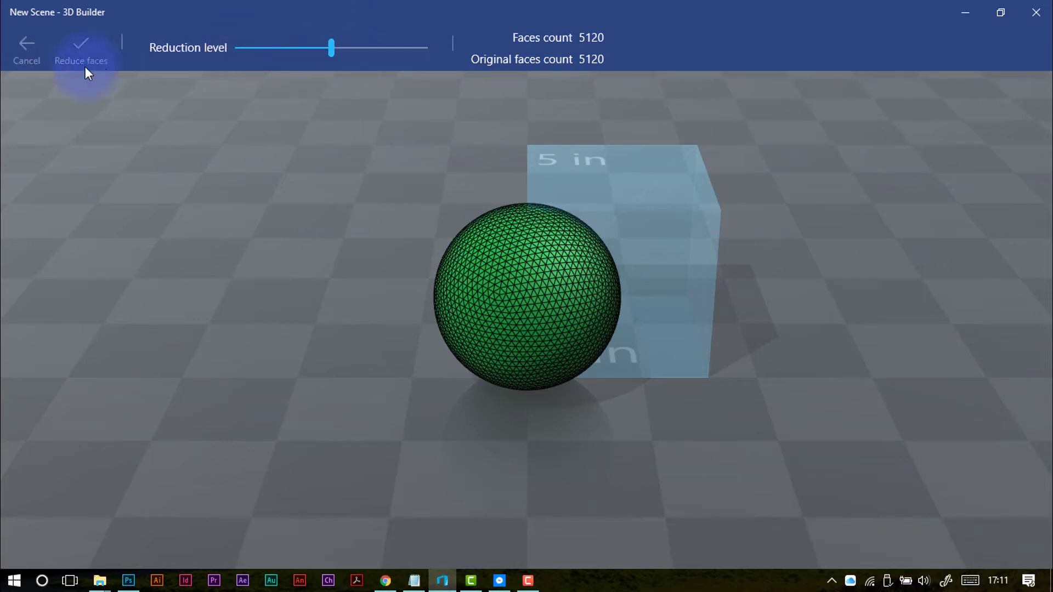
{"action": "left_click", "coordinate": [30, 58]}
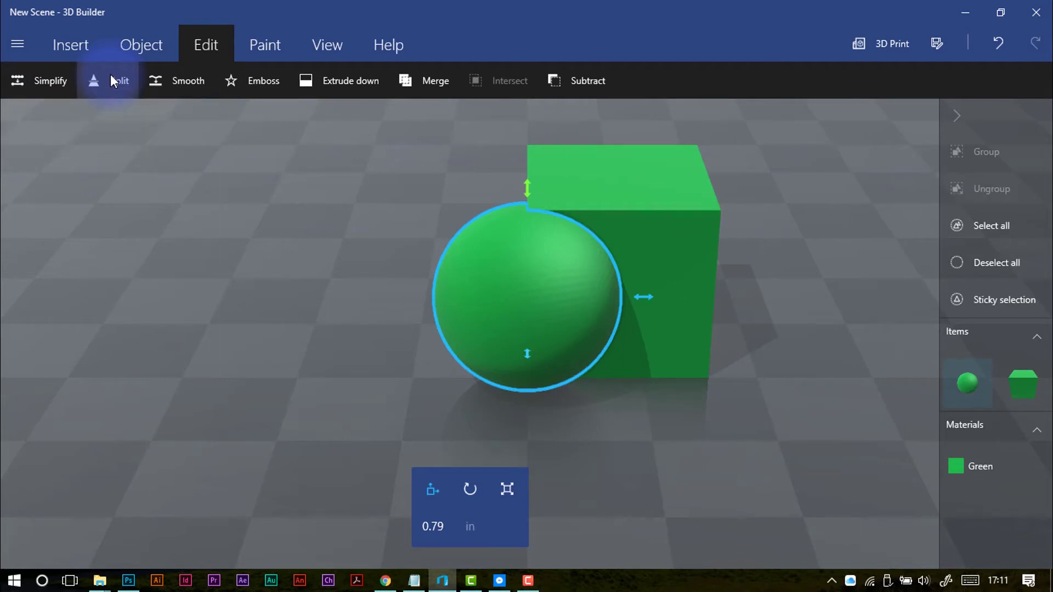
Try splitting the sphere with the top kept and the cutting plane offset by about -0.17 in, and cancel the split.
{"action": "left_click", "coordinate": [111, 74]}
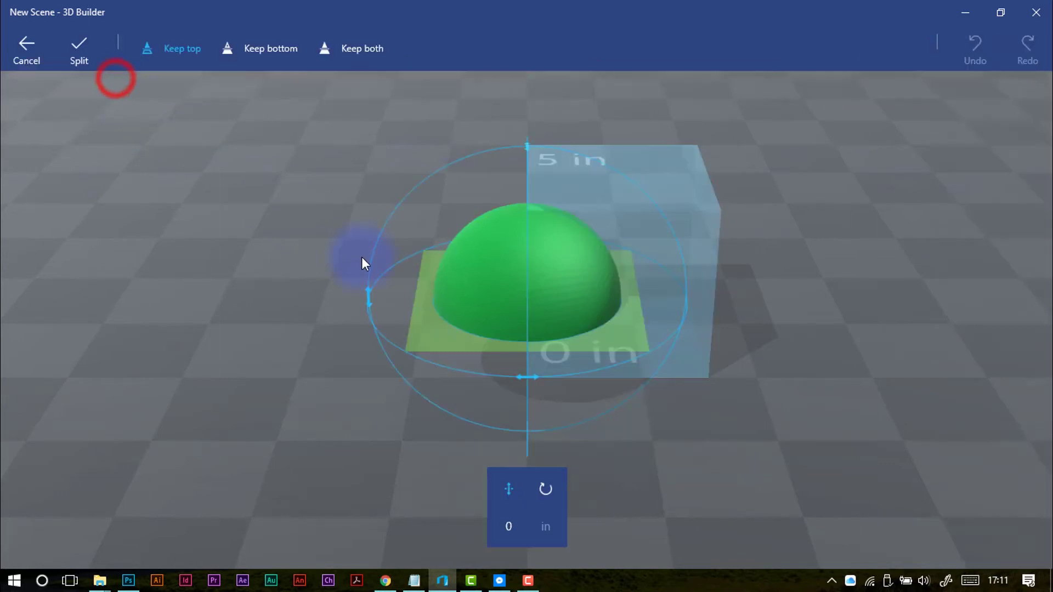
{"action": "left_click_drag", "start_coordinate": [418, 342], "coordinate": [399, 320]}
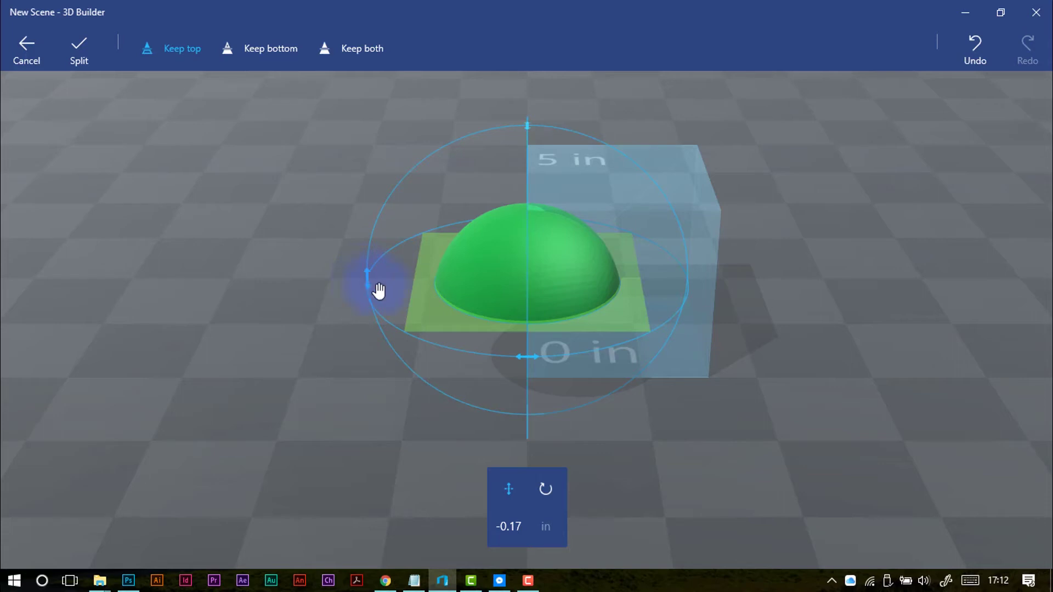
{"action": "left_click_drag", "start_coordinate": [368, 288], "coordinate": [399, 285]}
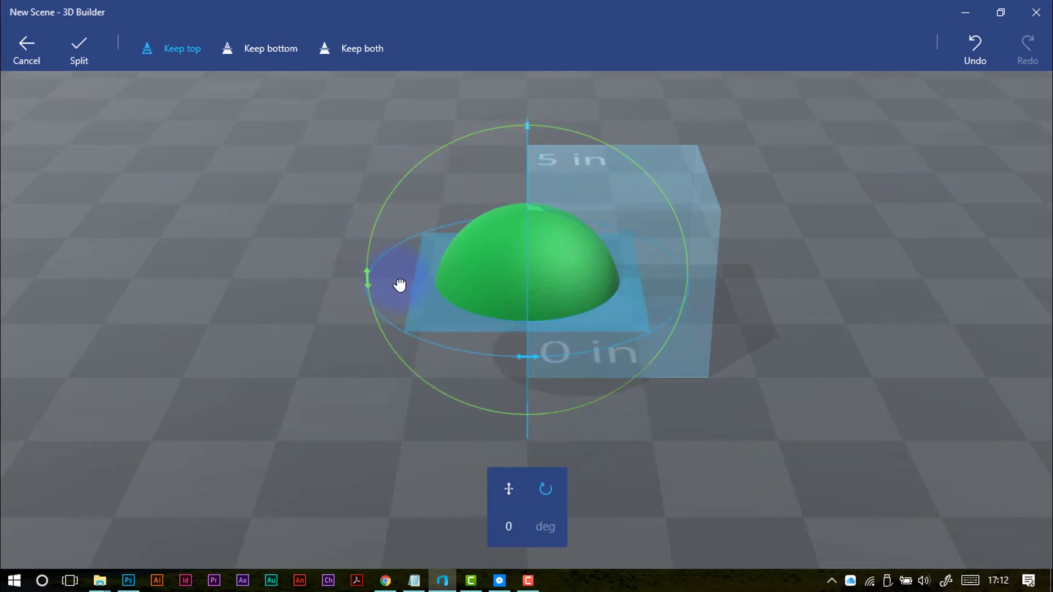
{"action": "left_click", "coordinate": [28, 52]}
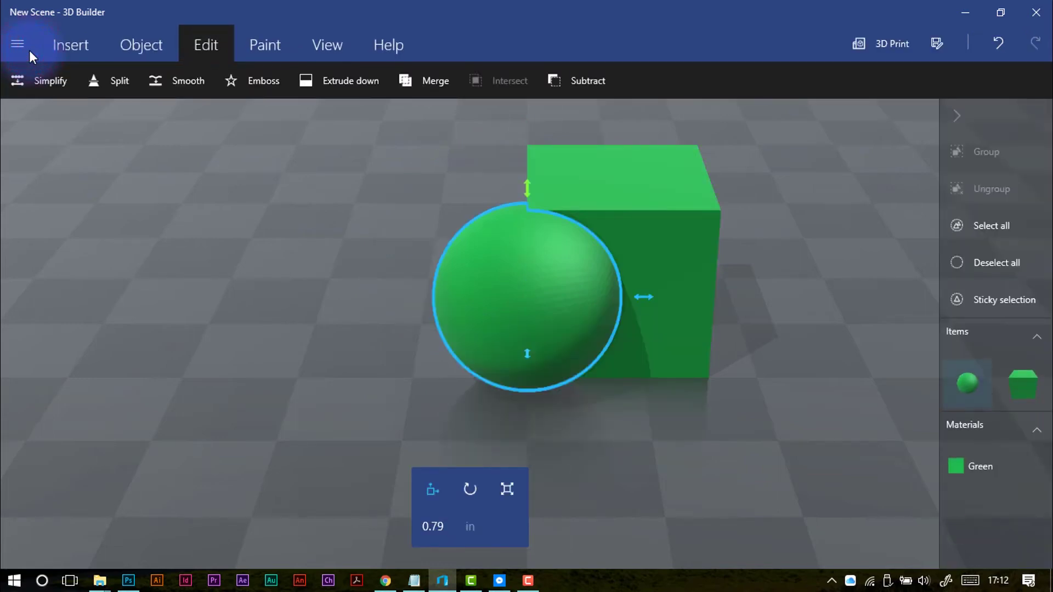
Try Smooth on the sphere at maximum and minimum smoothness, compare the surface up close, and cancel it.
{"action": "left_click", "coordinate": [196, 79]}
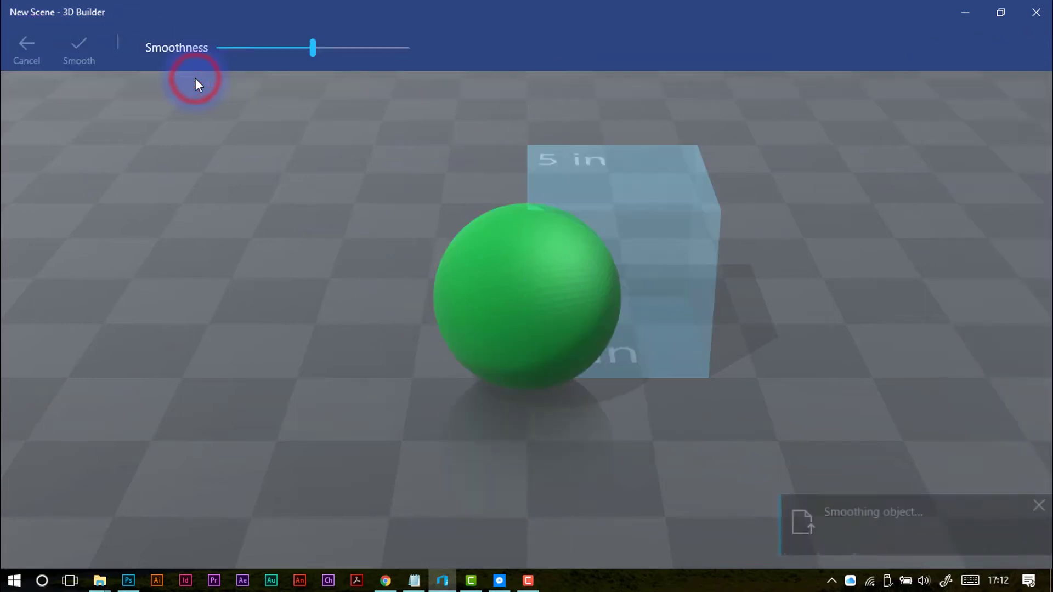
{"action": "left_click_drag", "start_coordinate": [308, 50], "coordinate": [478, 59]}
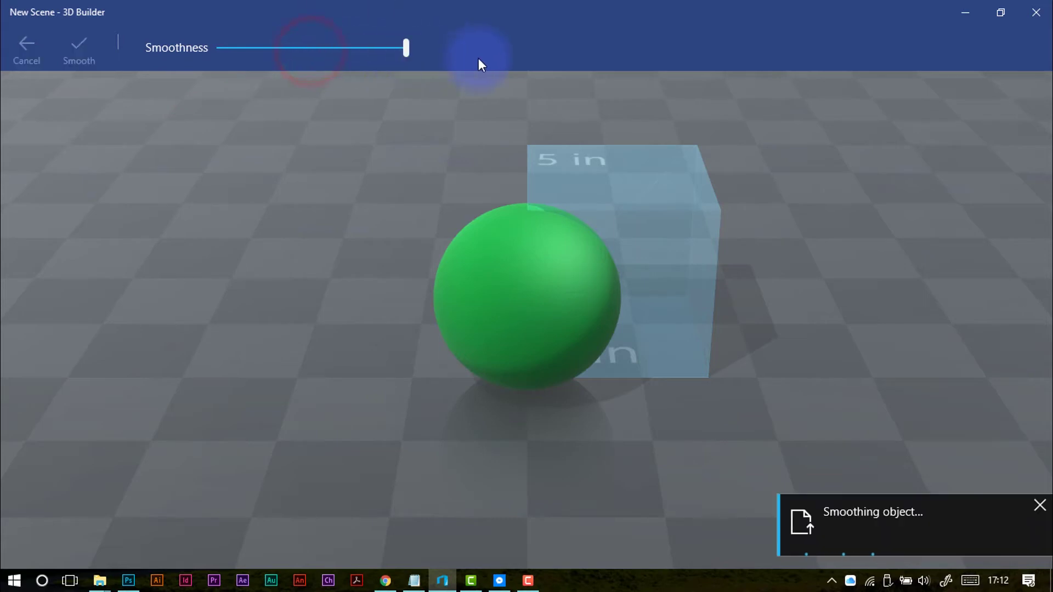
{"action": "left_click_drag", "start_coordinate": [406, 51], "coordinate": [180, 63]}
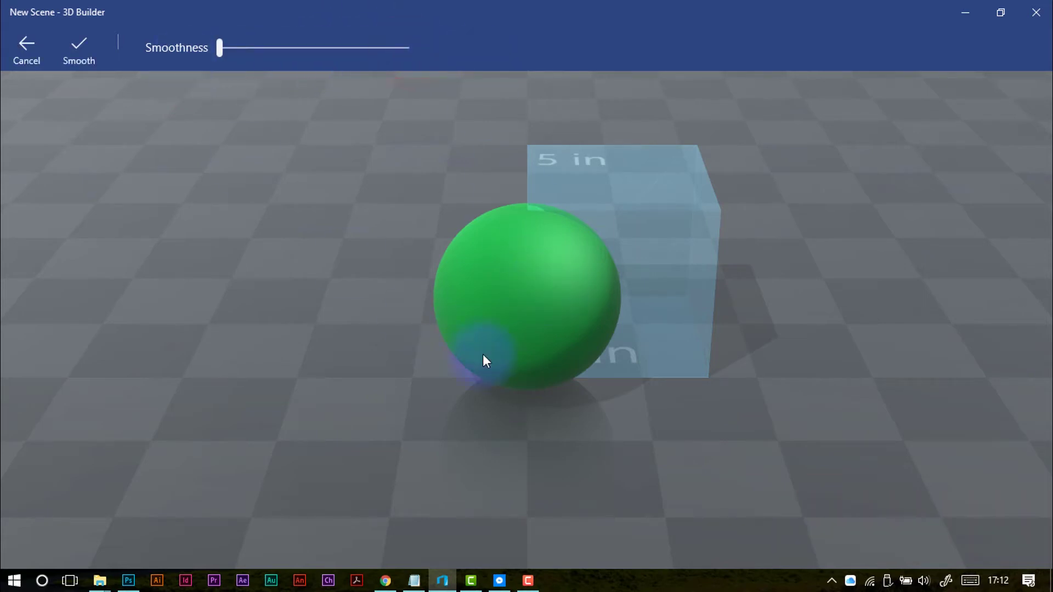
{"action": "scroll", "coordinate": [528, 316], "scroll_direction": "up", "scroll_amount": 10}
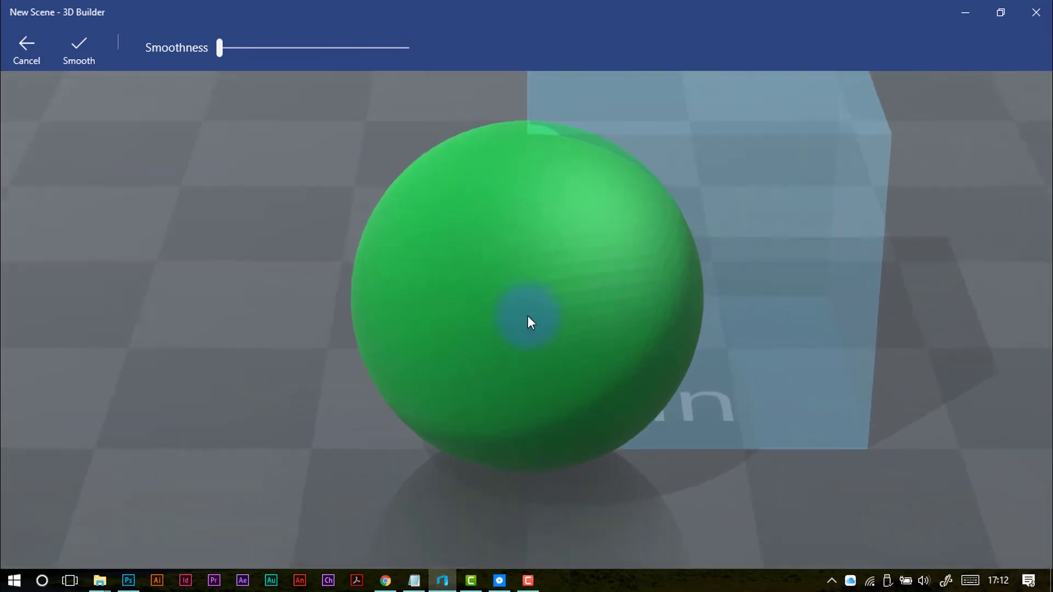
{"action": "scroll", "coordinate": [528, 321], "scroll_direction": "up", "scroll_amount": 3}
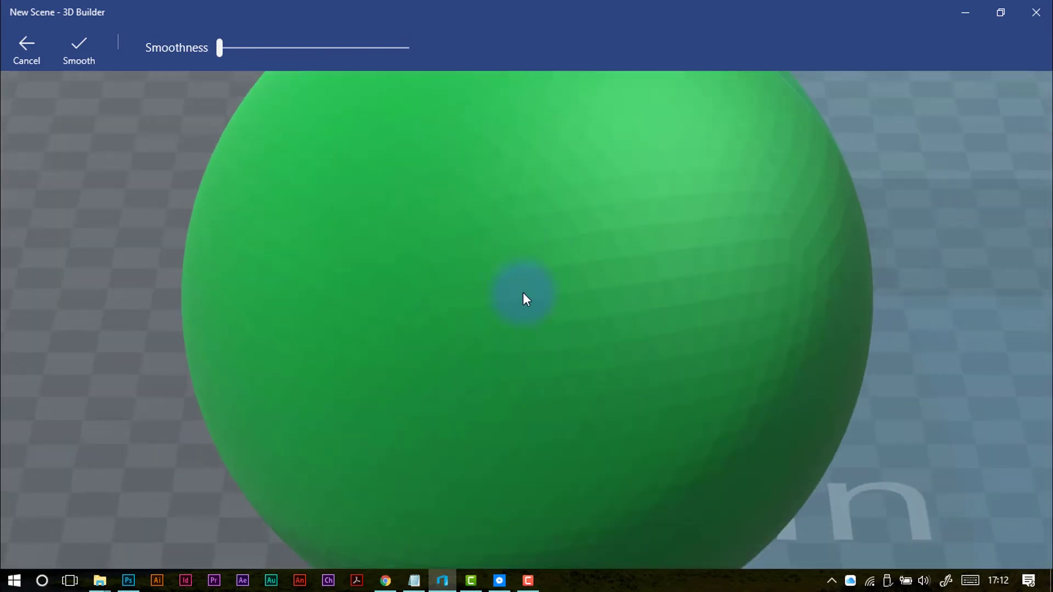
{"action": "left_click_drag", "start_coordinate": [219, 47], "coordinate": [534, 67]}
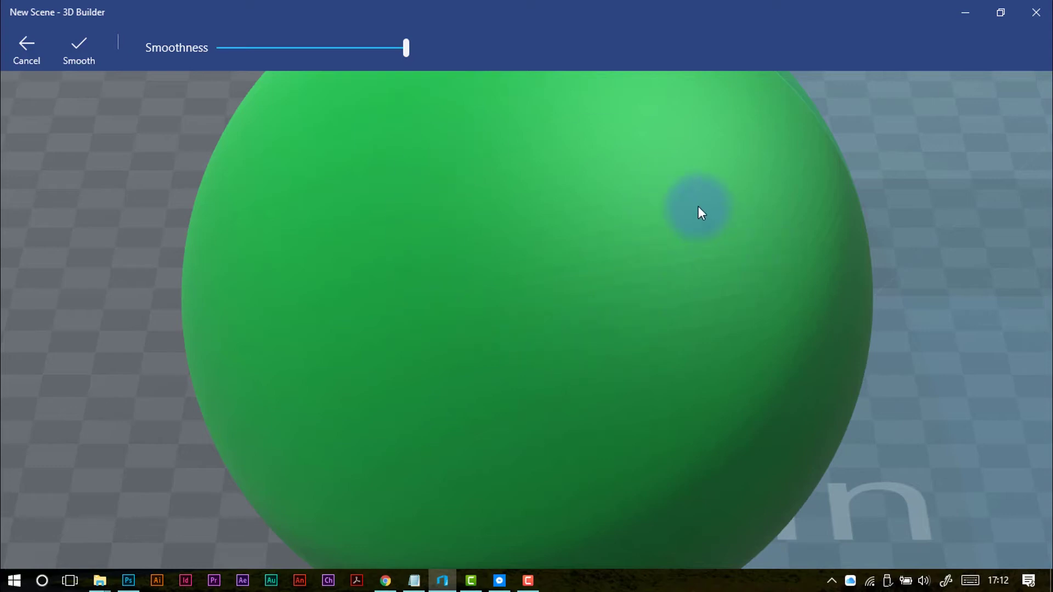
{"action": "left_click", "coordinate": [18, 50]}
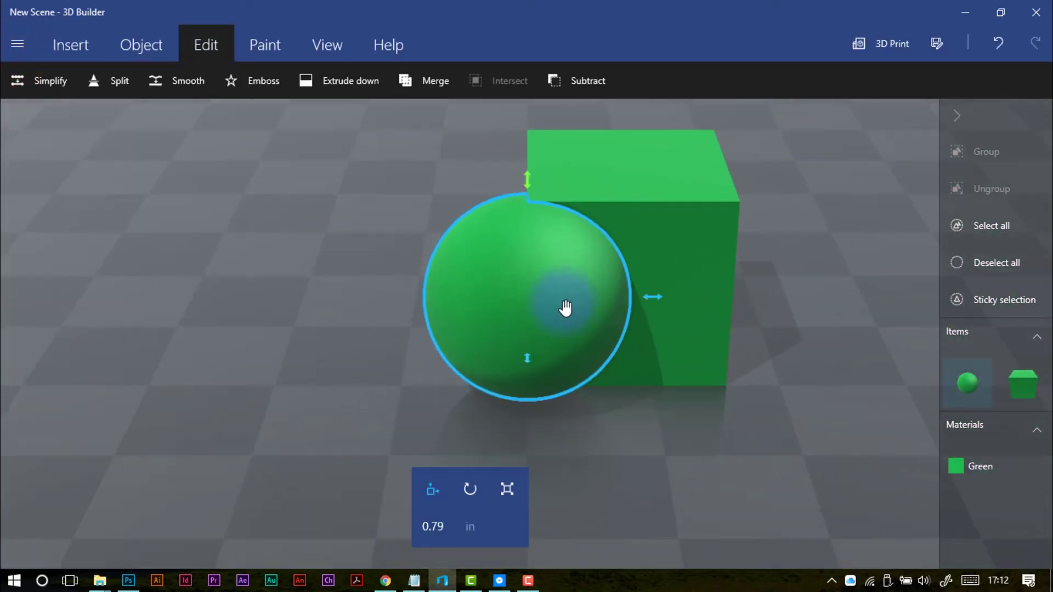
Emboss the text abc in Segoe UI with planar projection across the sphere's front, scaled to about 92.95%.
{"action": "left_click", "coordinate": [249, 86]}
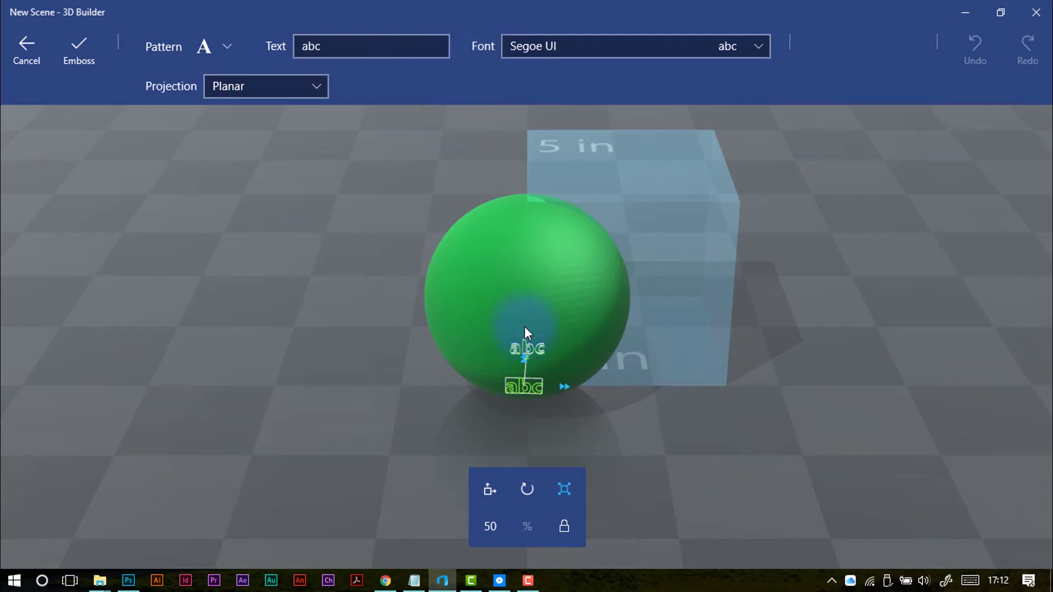
{"action": "left_click", "coordinate": [563, 491]}
{"action": "left_click_drag", "start_coordinate": [539, 346], "coordinate": [499, 327]}
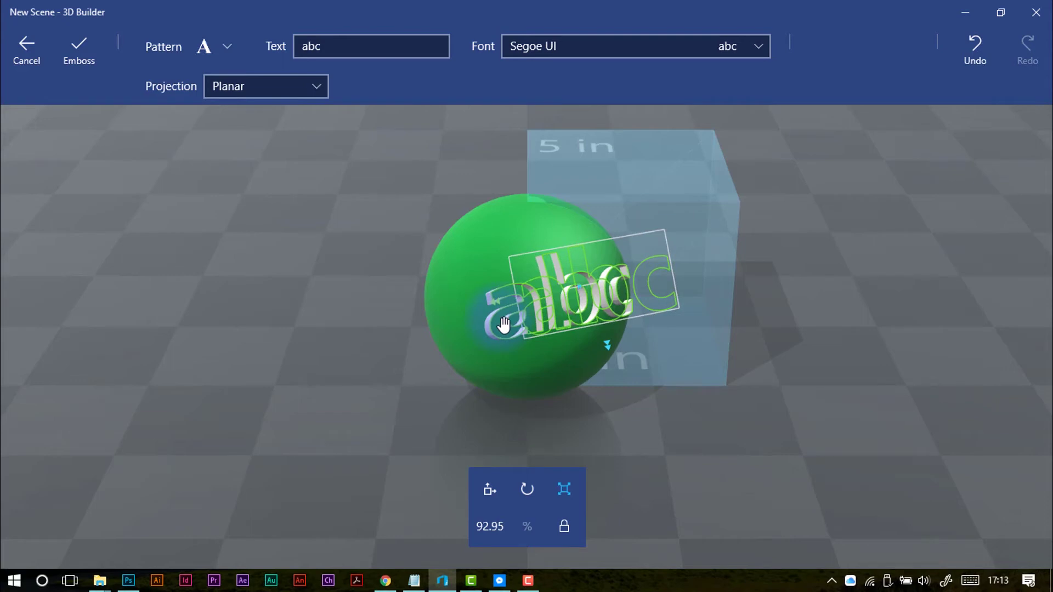
{"action": "left_click", "coordinate": [86, 55]}
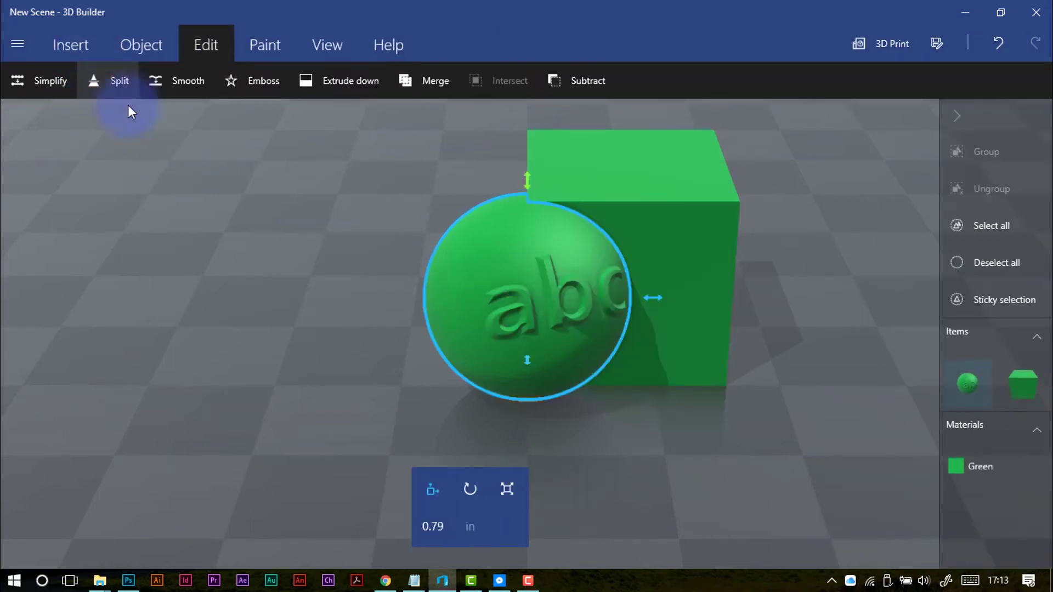
Shift the embossed sphere to about -0.05 in and move the cube well clear of it, to about 2.82 in.
{"action": "mouse_move", "coordinate": [564, 343]}
{"action": "left_mouse_down"}
{"action": "mouse_move", "coordinate": [465, 360]}
{"action": "mouse_move", "coordinate": [516, 344]}
{"action": "mouse_move", "coordinate": [542, 349]}
{"action": "mouse_move", "coordinate": [555, 334]}
{"action": "mouse_move", "coordinate": [554, 352]}
{"action": "left_mouse_up"}
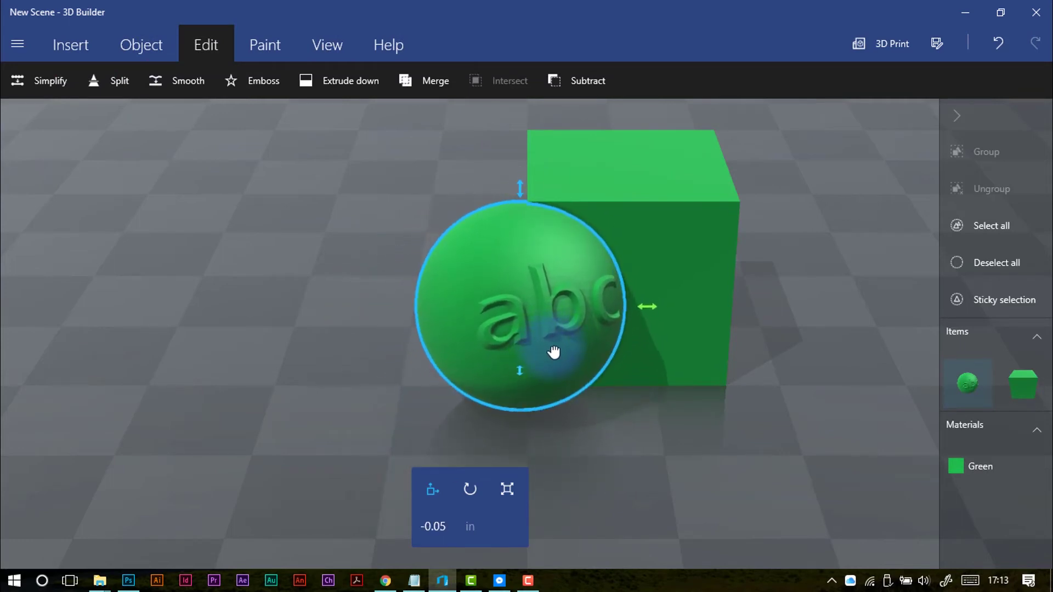
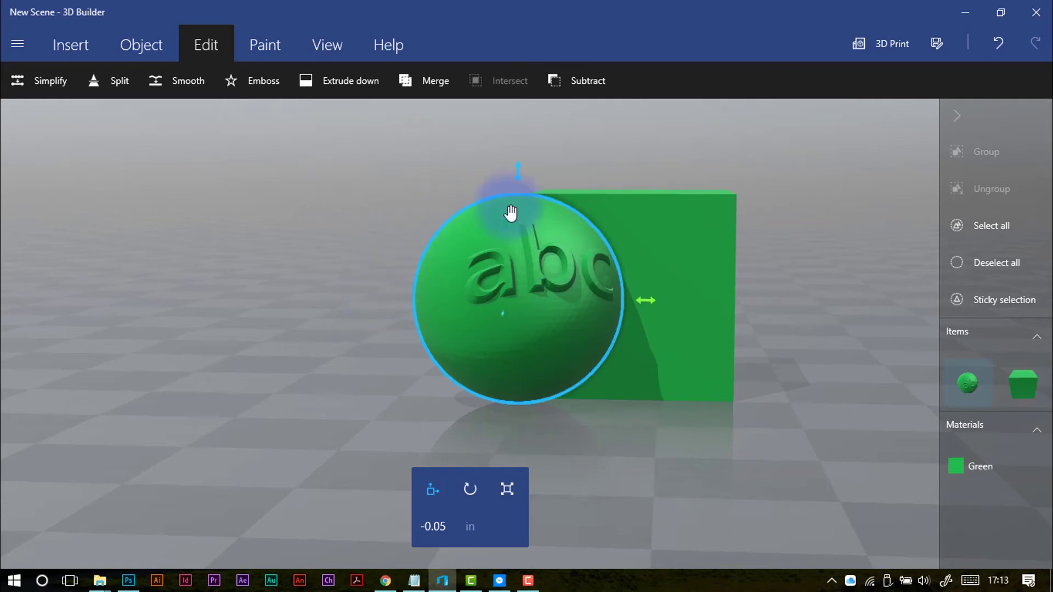
{"action": "left_click", "coordinate": [669, 206]}
{"action": "left_click_drag", "start_coordinate": [651, 220], "coordinate": [917, 238]}
{"action": "right_click_drag", "start_coordinate": [699, 364], "coordinate": [633, 361]}
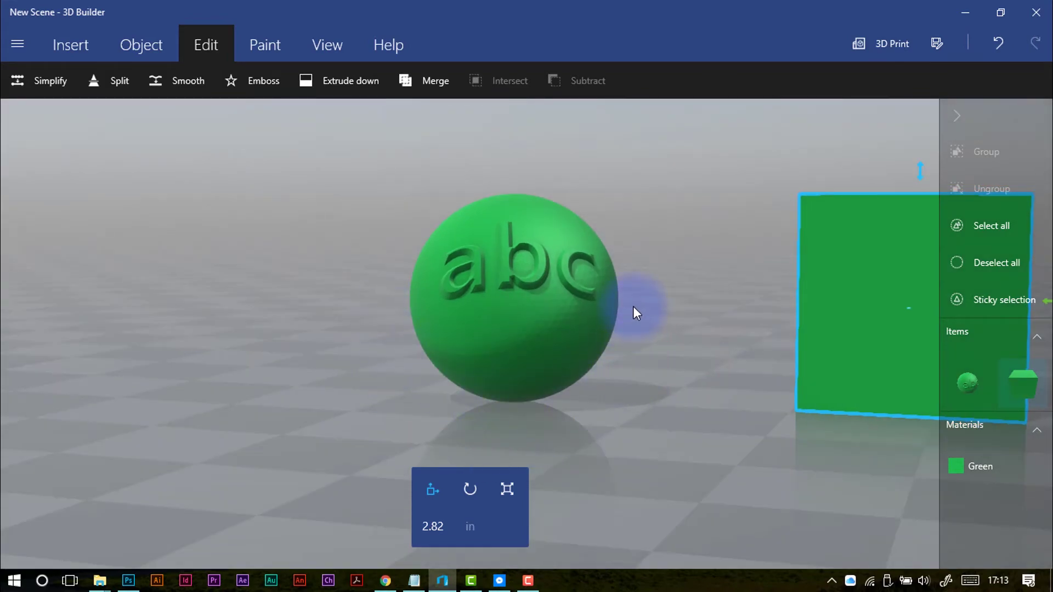
{"action": "right_click_drag", "start_coordinate": [633, 308], "coordinate": [627, 334]}
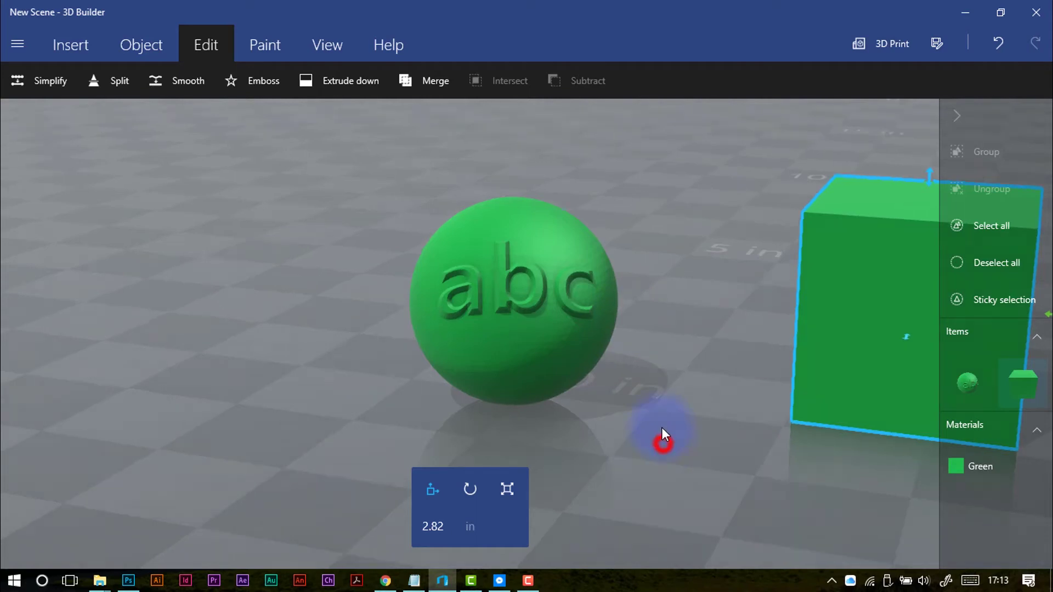
{"action": "right_click_drag", "start_coordinate": [661, 432], "coordinate": [661, 423]}
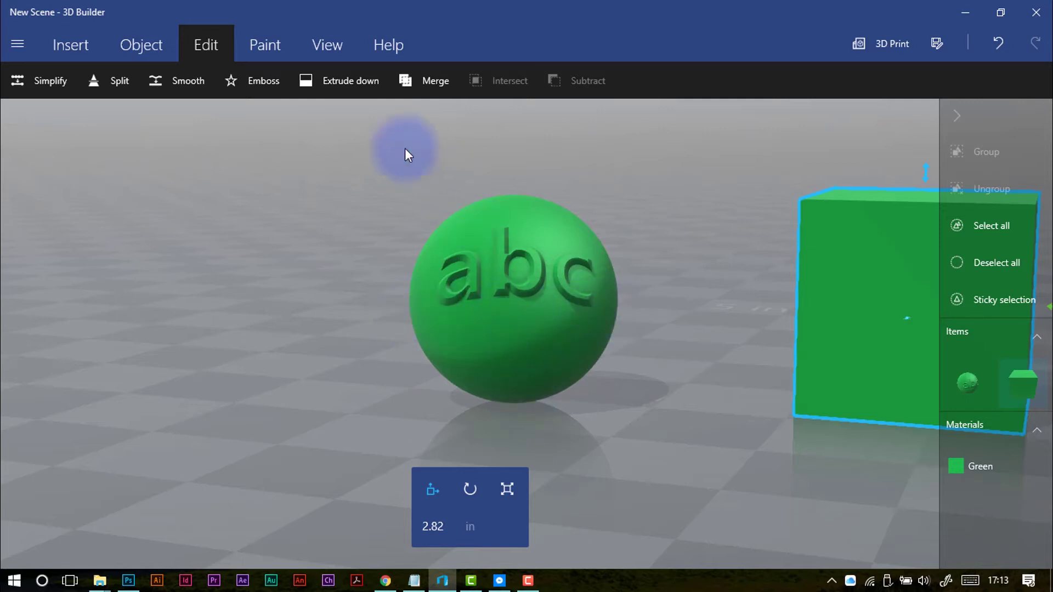
Extrude the embossed sphere down to the ground from a plane near its middle, offset about -0.01 in.
{"action": "right_click", "coordinate": [486, 316]}
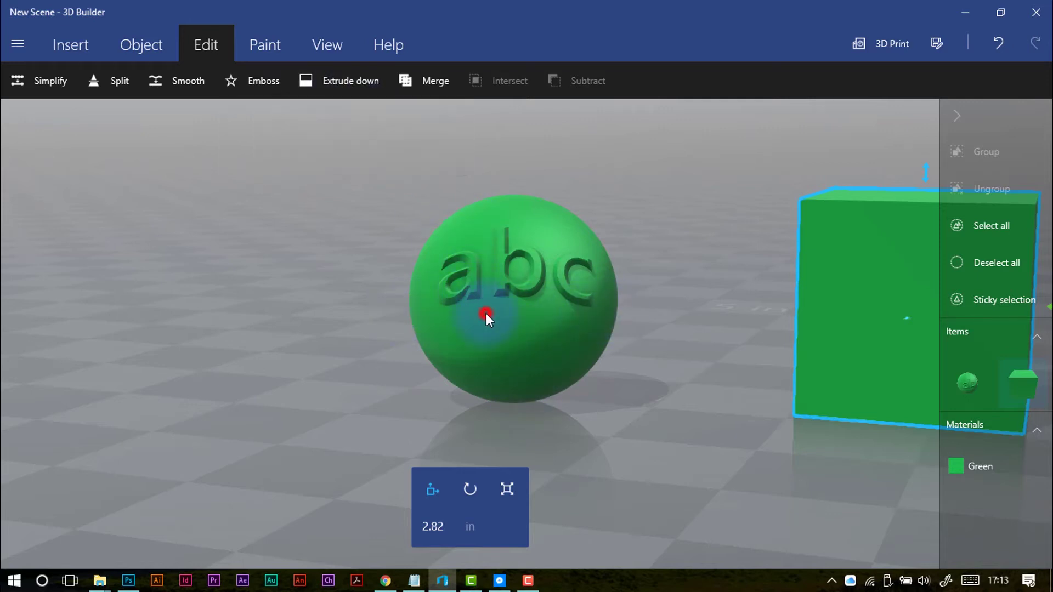
{"action": "left_click", "coordinate": [328, 87]}
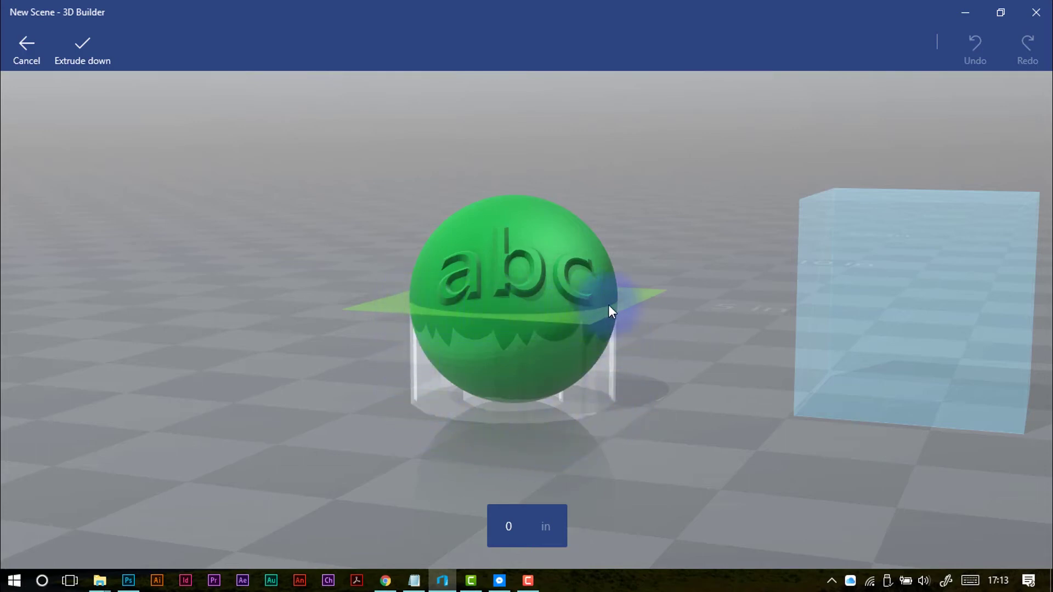
{"action": "mouse_move", "coordinate": [642, 296]}
{"action": "left_mouse_down"}
{"action": "mouse_move", "coordinate": [638, 264]}
{"action": "mouse_move", "coordinate": [631, 364]}
{"action": "mouse_move", "coordinate": [627, 298]}
{"action": "left_mouse_up"}
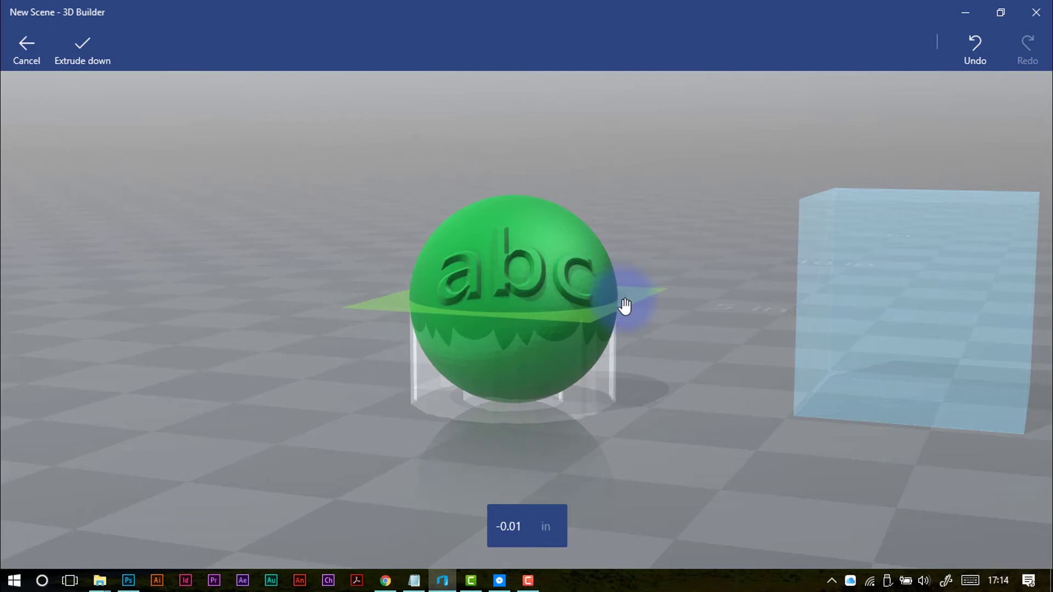
{"action": "left_click", "coordinate": [80, 55]}
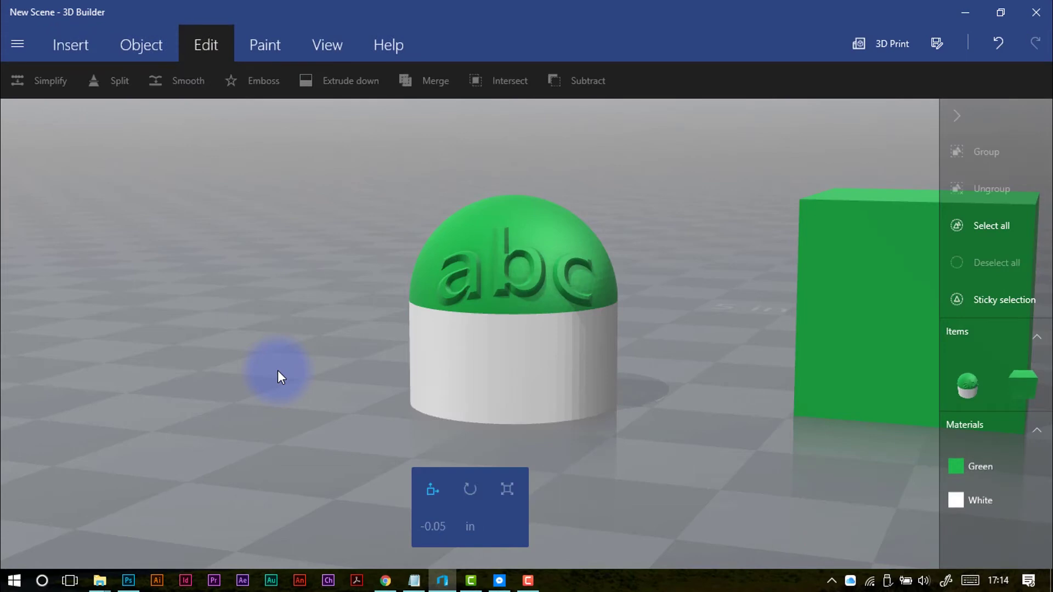
Try raising the extruded dome off the ground and undo the move.
{"action": "left_click", "coordinate": [589, 350]}
{"action": "left_click_drag", "start_coordinate": [580, 375], "coordinate": [578, 350]}
{"action": "left_click", "coordinate": [995, 41]}
Move the cube back until it overlaps the extruded dome, at about 0.88 in.
{"action": "left_click_drag", "start_coordinate": [705, 294], "coordinate": [649, 332]}
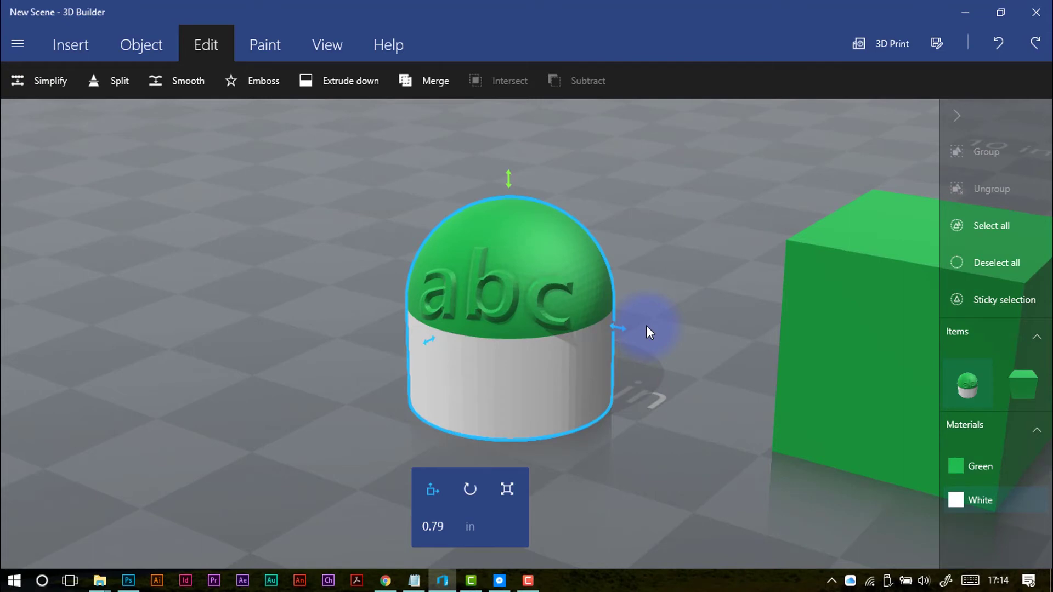
{"action": "left_click_drag", "start_coordinate": [647, 315], "coordinate": [698, 322]}
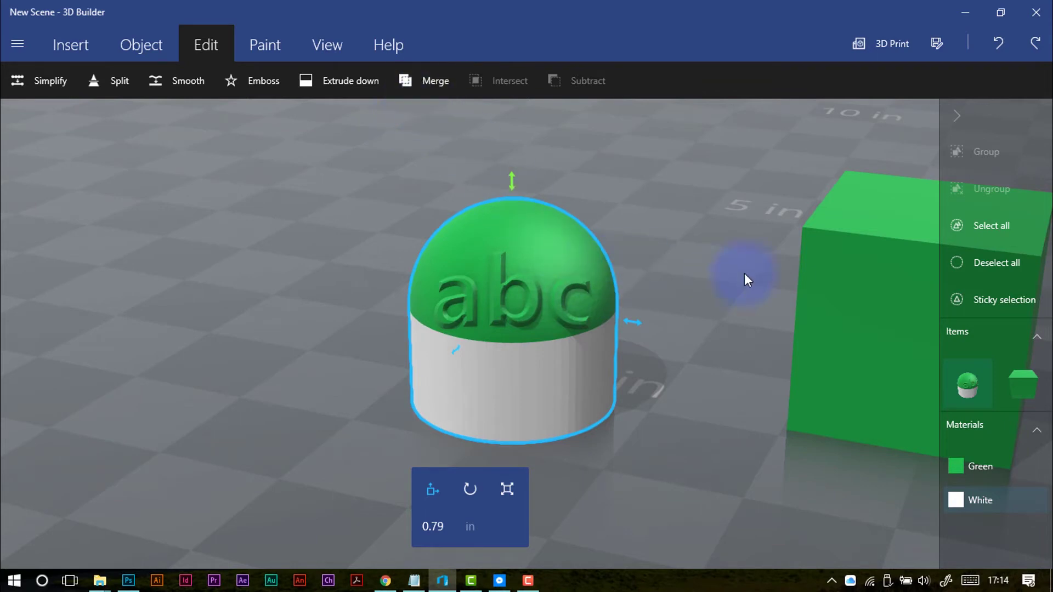
{"action": "left_click_drag", "start_coordinate": [828, 286], "coordinate": [553, 291]}
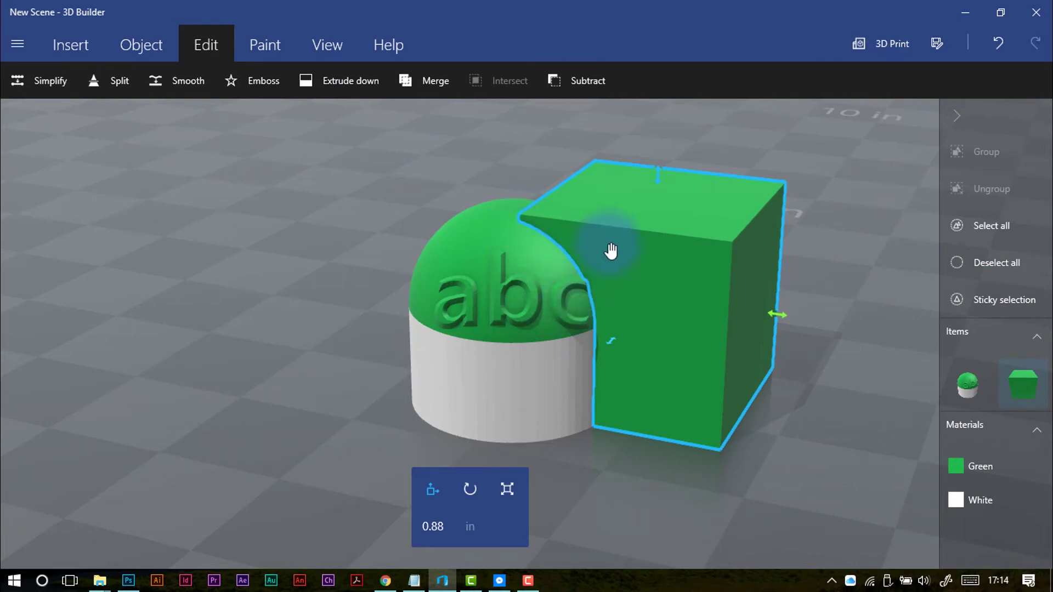
Try subtracting the dome from the overlapping cube, examine the cut surface from the side, and undo it.
{"action": "left_click", "coordinate": [537, 272]}
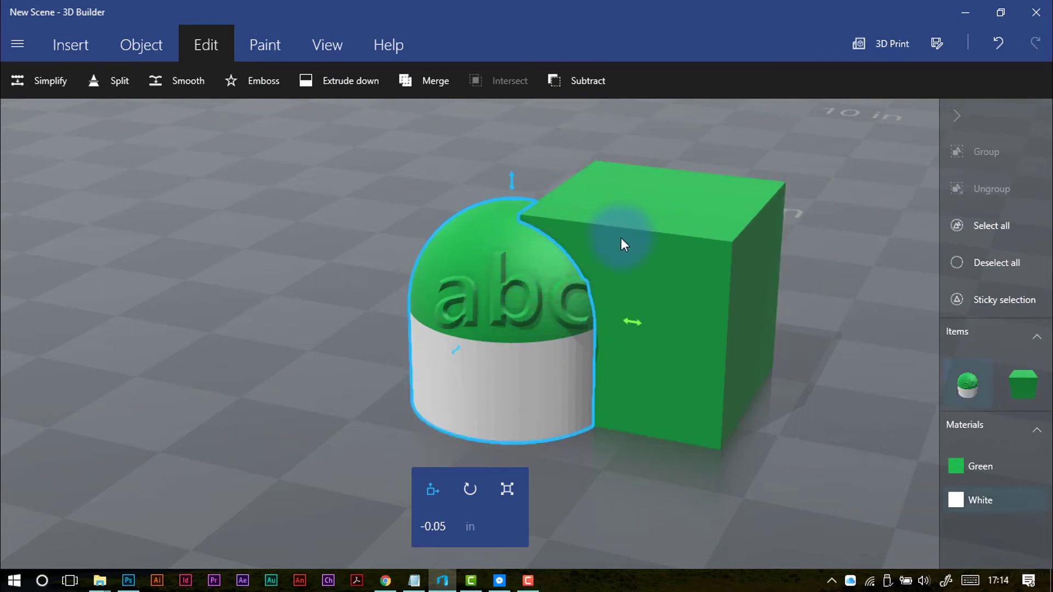
{"action": "left_click", "coordinate": [580, 91]}
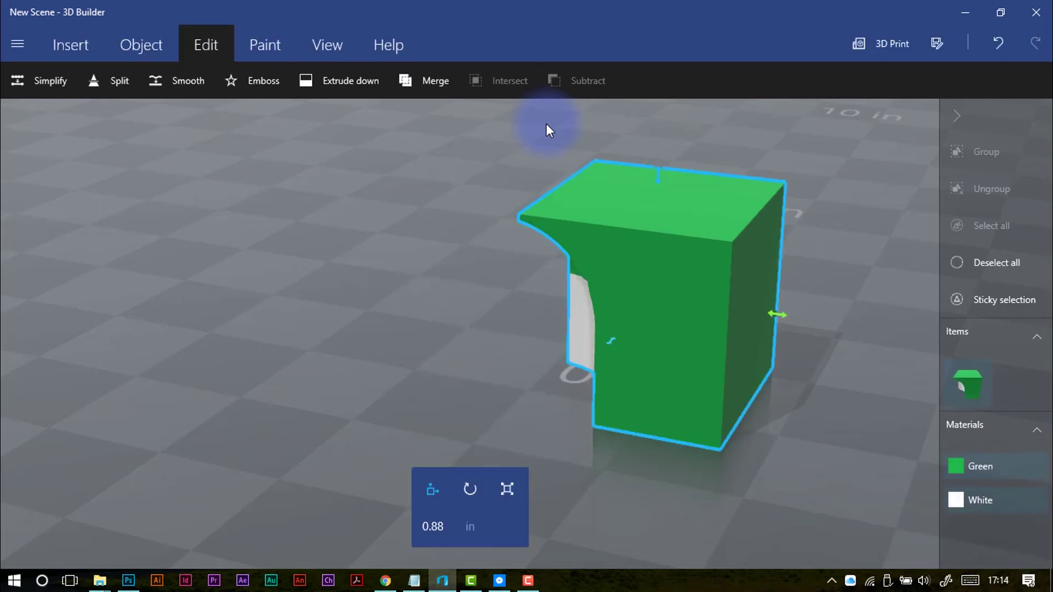
{"action": "left_click_drag", "start_coordinate": [463, 359], "coordinate": [333, 344]}
{"action": "right_click_drag", "start_coordinate": [332, 344], "coordinate": [466, 364]}
{"action": "mouse_move", "coordinate": [466, 364]}
{"action": "left_mouse_down"}
{"action": "mouse_move", "coordinate": [561, 370]}
{"action": "mouse_move", "coordinate": [653, 293]}
{"action": "mouse_move", "coordinate": [766, 313]}
{"action": "mouse_move", "coordinate": [801, 357]}
{"action": "mouse_move", "coordinate": [799, 383]}
{"action": "mouse_move", "coordinate": [798, 354]}
{"action": "mouse_move", "coordinate": [710, 329]}
{"action": "mouse_move", "coordinate": [485, 363]}
{"action": "mouse_move", "coordinate": [381, 328]}
{"action": "left_mouse_up"}
{"action": "left_click", "coordinate": [933, 128]}
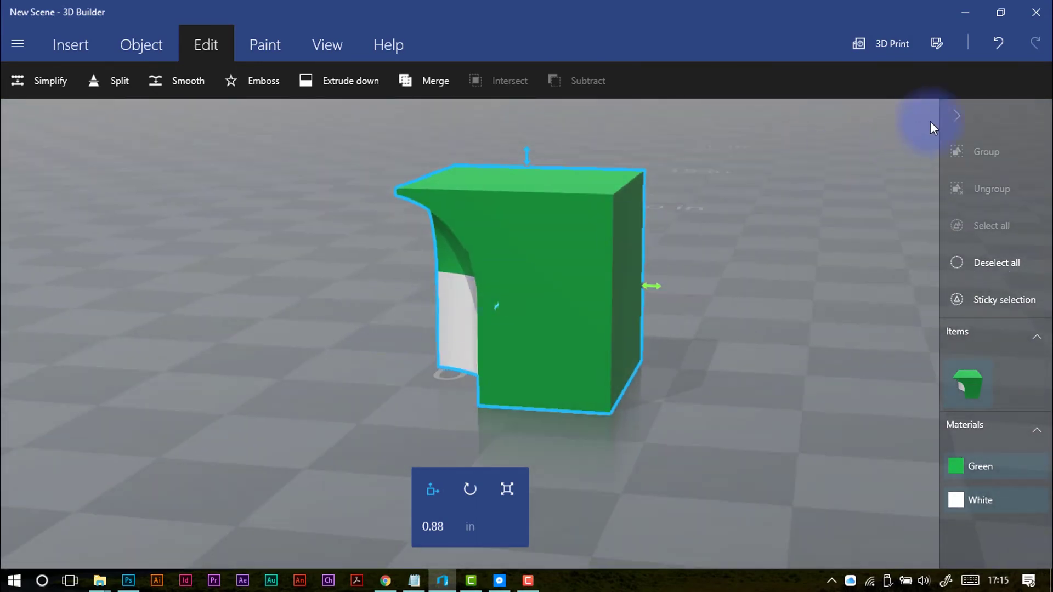
{"action": "left_click", "coordinate": [1007, 44]}
Try intersecting the overlapping dome and cube, inspect the remaining piece, and undo it.
{"action": "left_click_drag", "start_coordinate": [703, 251], "coordinate": [790, 277]}
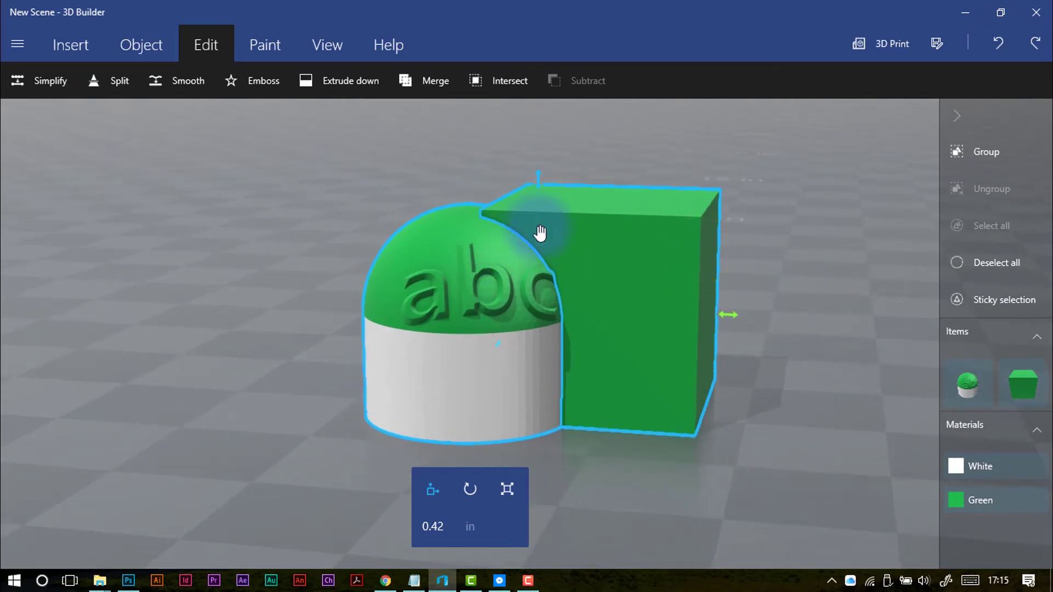
{"action": "left_click", "coordinate": [499, 82]}
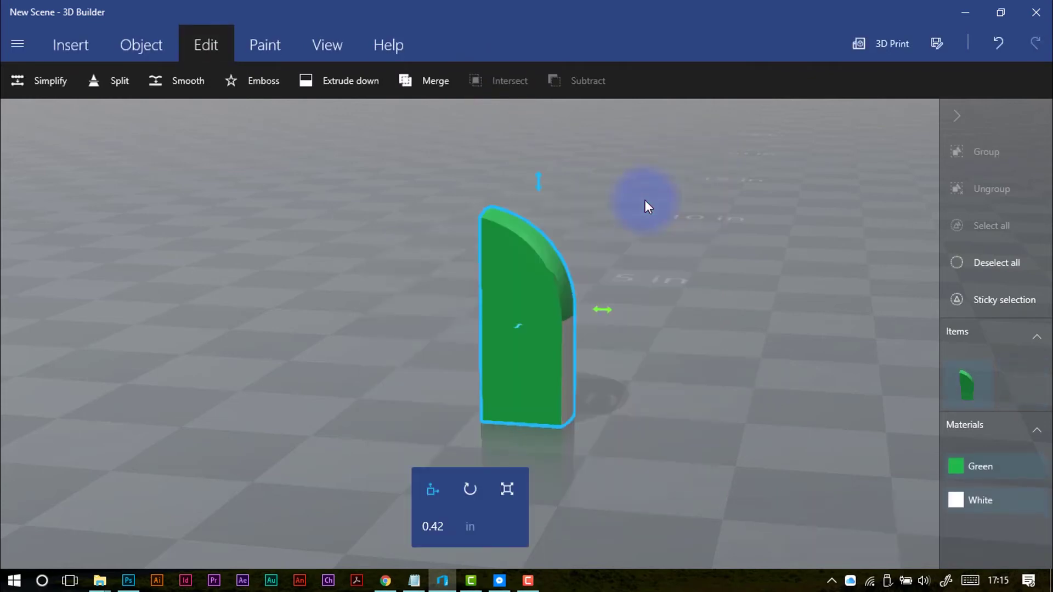
{"action": "left_click_drag", "start_coordinate": [689, 330], "coordinate": [571, 361]}
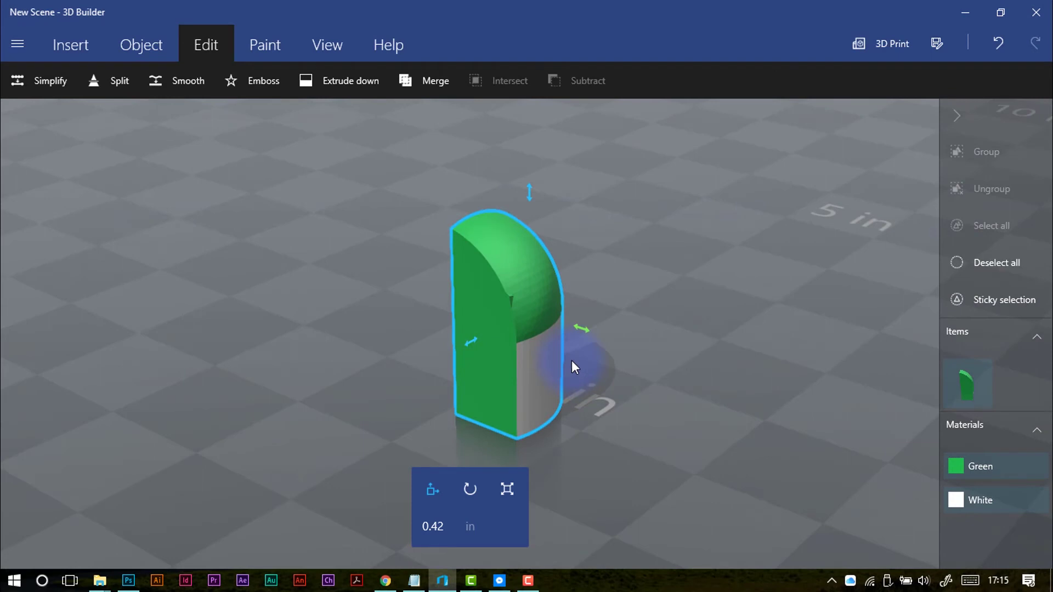
{"action": "left_click", "coordinate": [73, 46]}
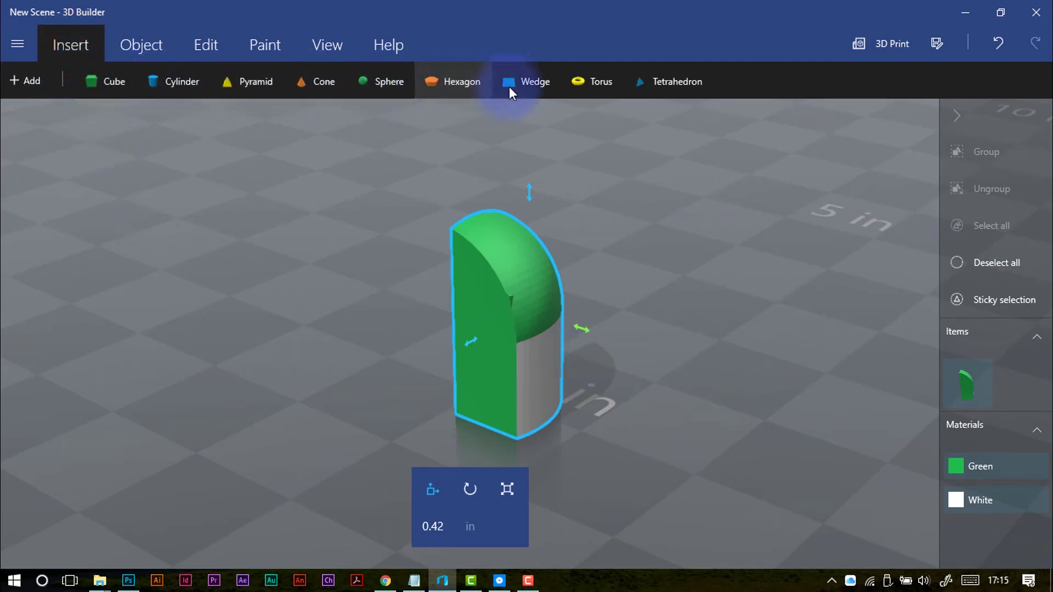
{"action": "left_click", "coordinate": [203, 47]}
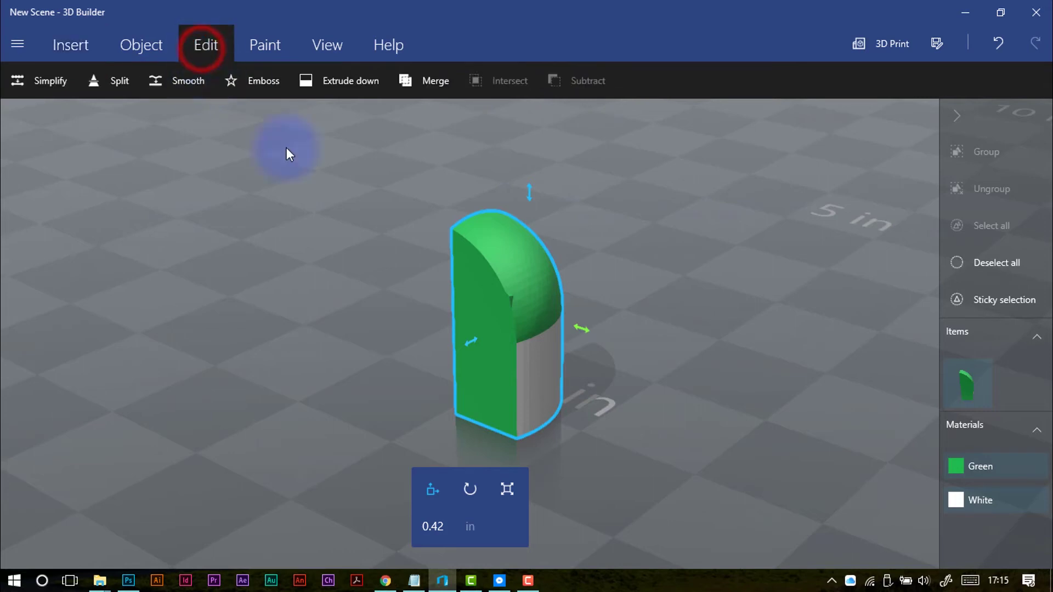
{"action": "left_click", "coordinate": [1010, 45]}
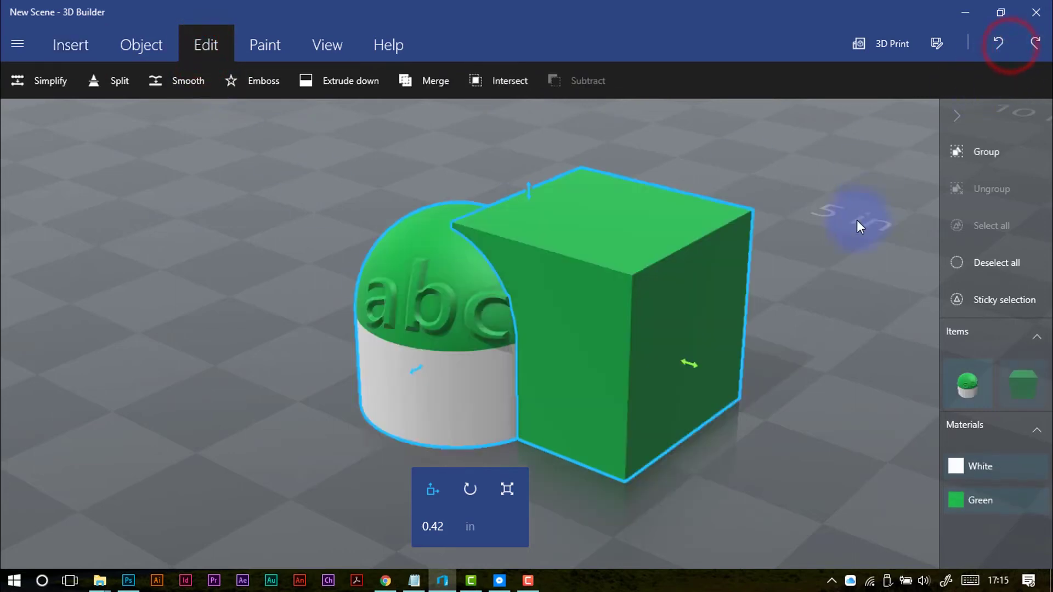
Merge the cube and the dome into one object and raise it to about 1.21 in.
{"action": "left_click", "coordinate": [615, 305]}
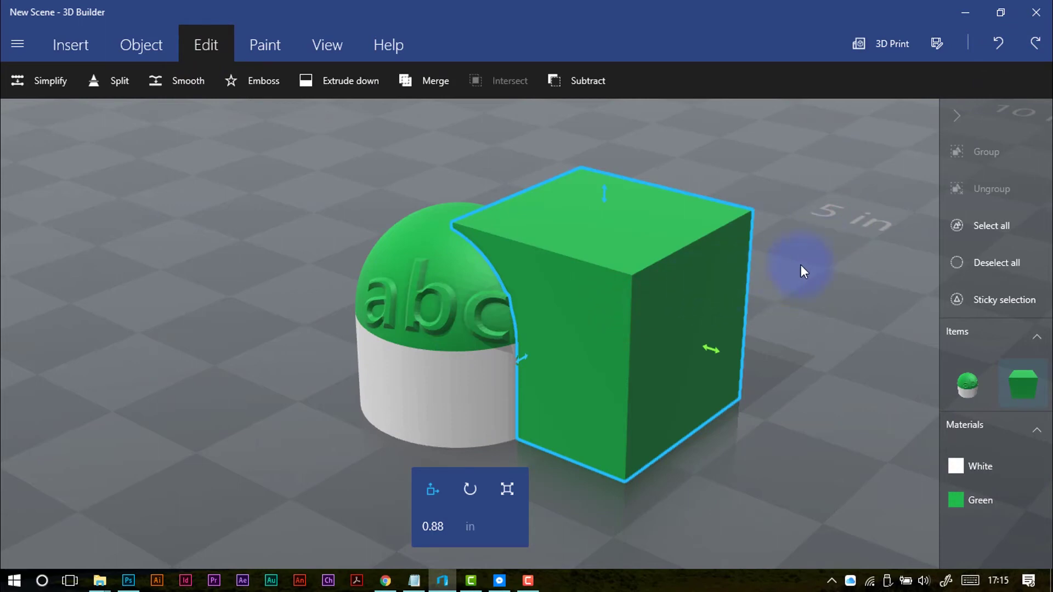
{"action": "left_click", "coordinate": [445, 295], "text": "ctrl"}
{"action": "left_click", "coordinate": [442, 80]}
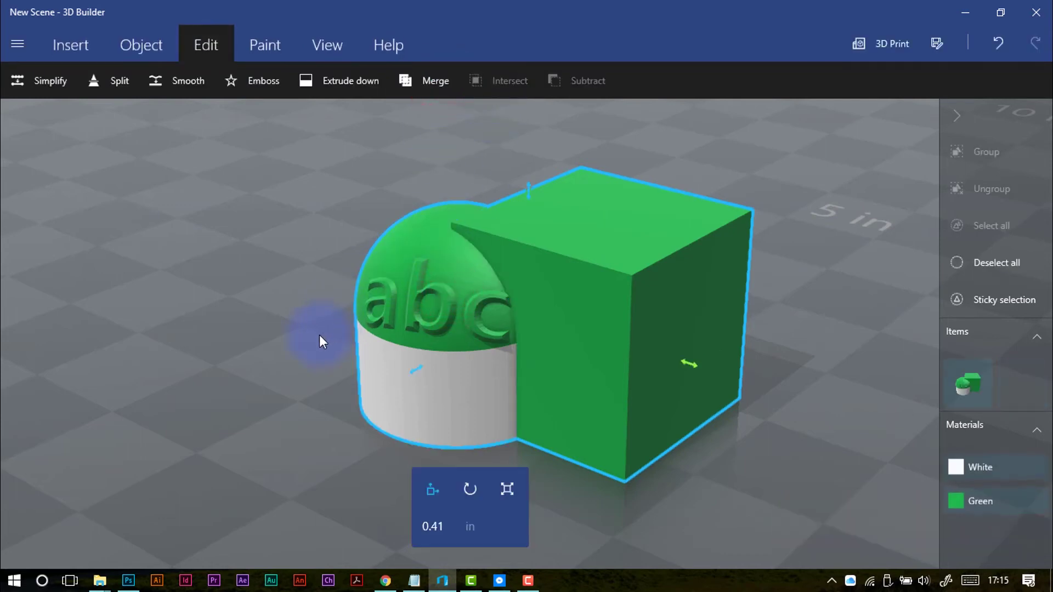
{"action": "left_click_drag", "start_coordinate": [315, 331], "coordinate": [722, 338]}
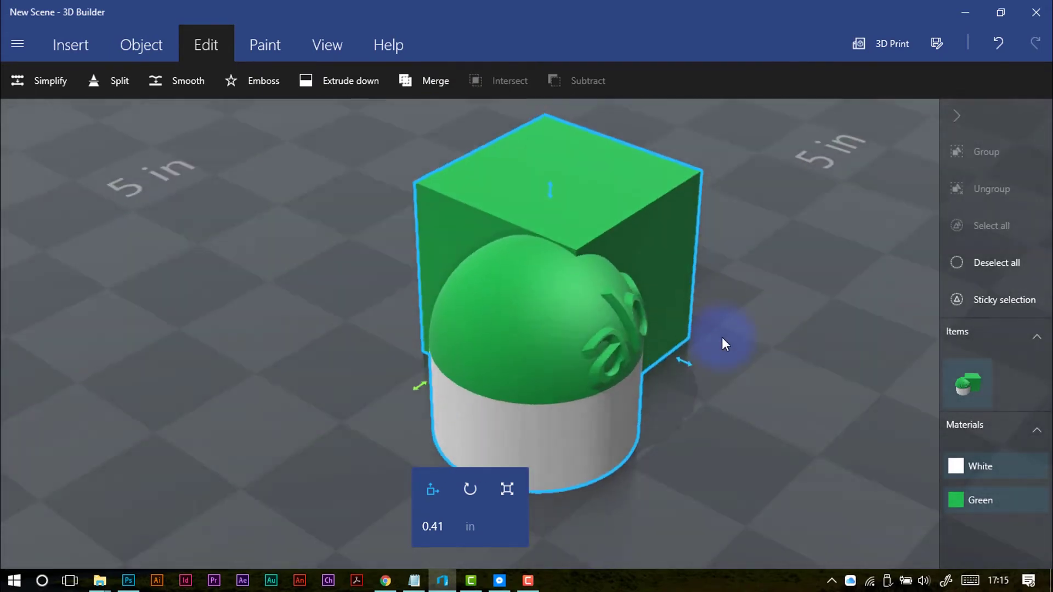
{"action": "left_click_drag", "start_coordinate": [548, 185], "coordinate": [548, 138]}
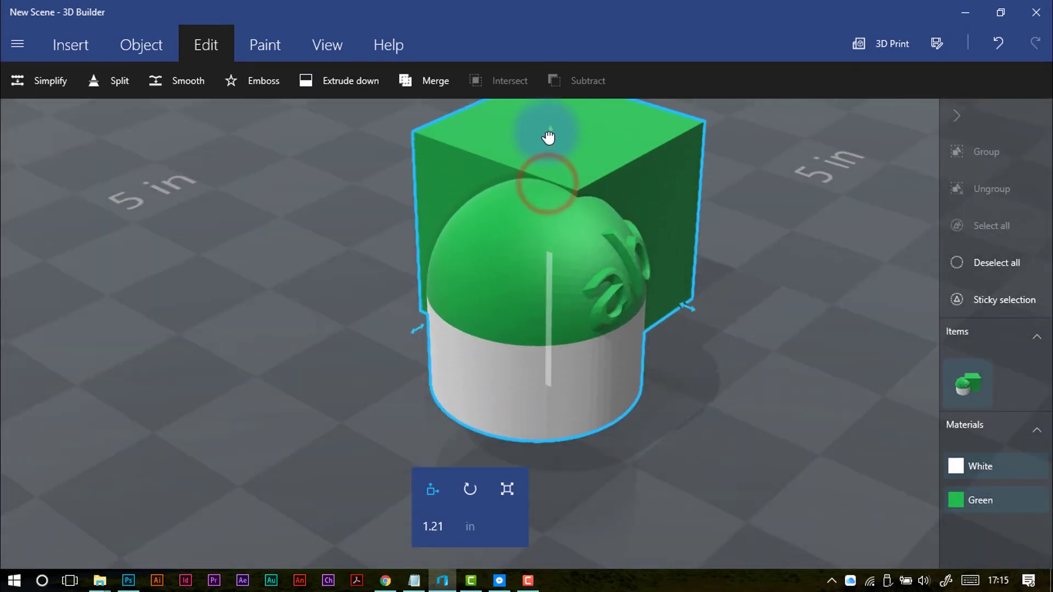
Undo the raise and the merge of the dome and cube, and select only the cube.
{"action": "left_click_drag", "start_coordinate": [777, 297], "coordinate": [785, 209]}
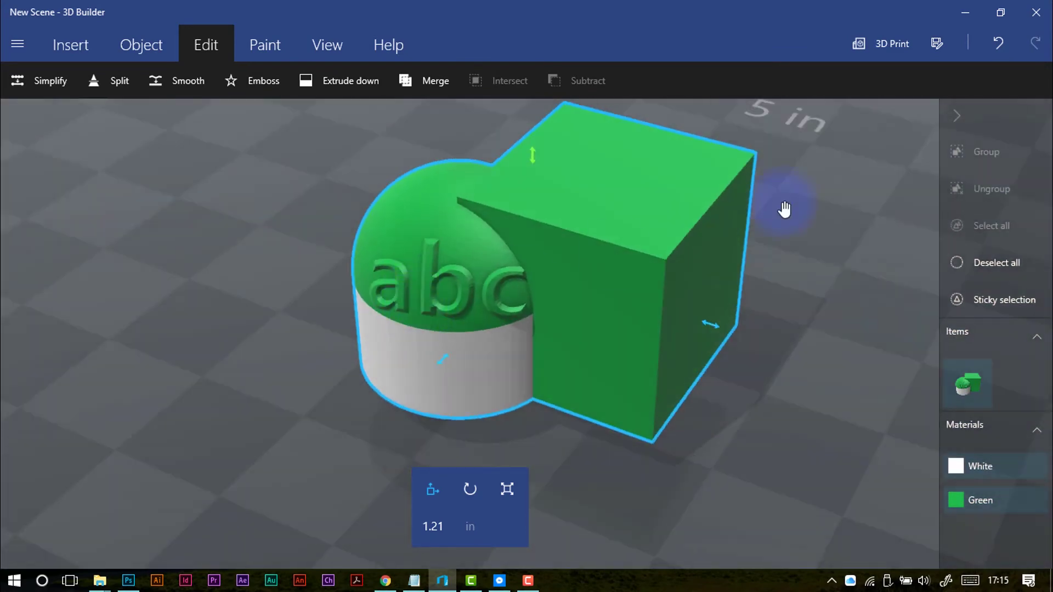
{"action": "left_click", "coordinate": [1005, 42]}
{"action": "left_click_drag", "start_coordinate": [830, 285], "coordinate": [802, 239]}
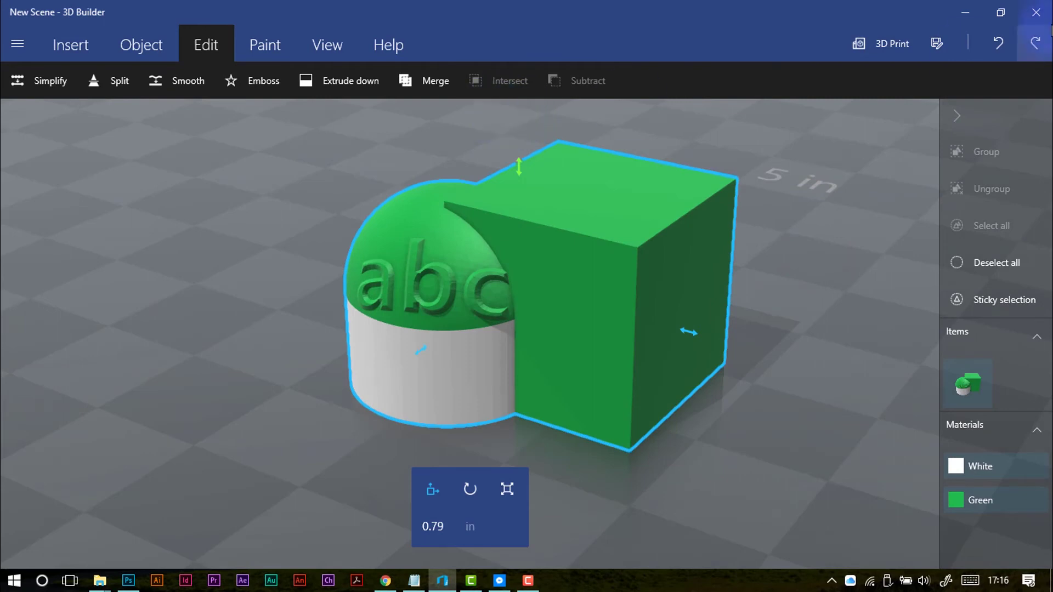
{"action": "left_click", "coordinate": [1005, 44]}
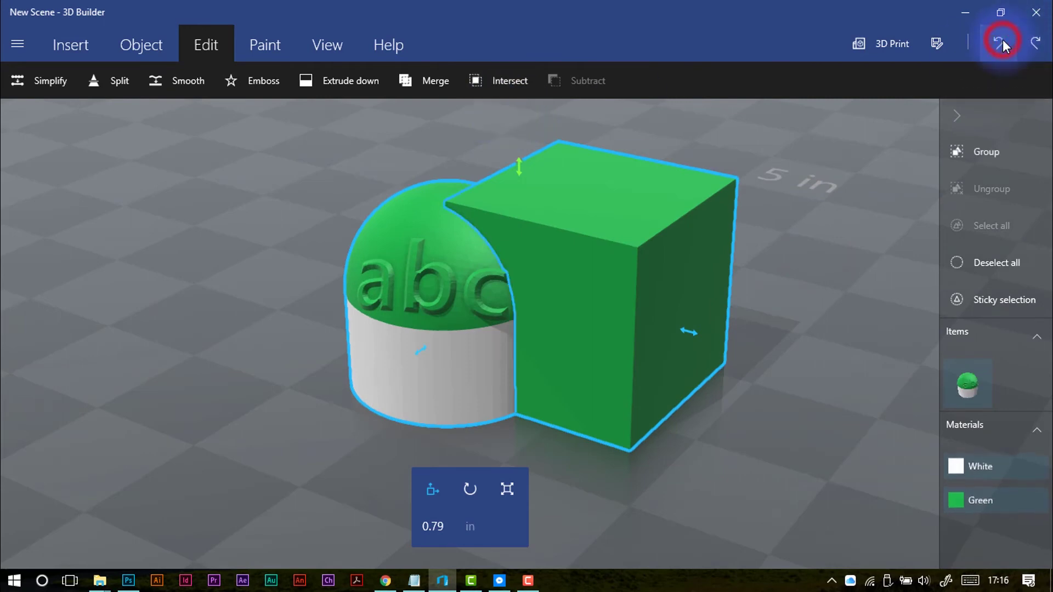
{"action": "left_click", "coordinate": [583, 262]}
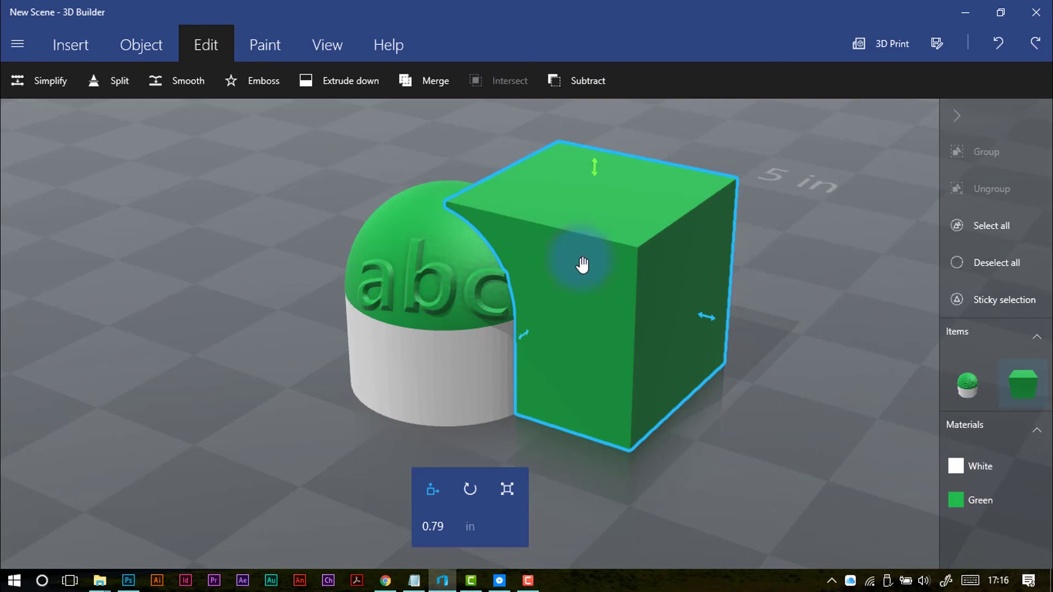
{"action": "left_click", "coordinate": [270, 39]}
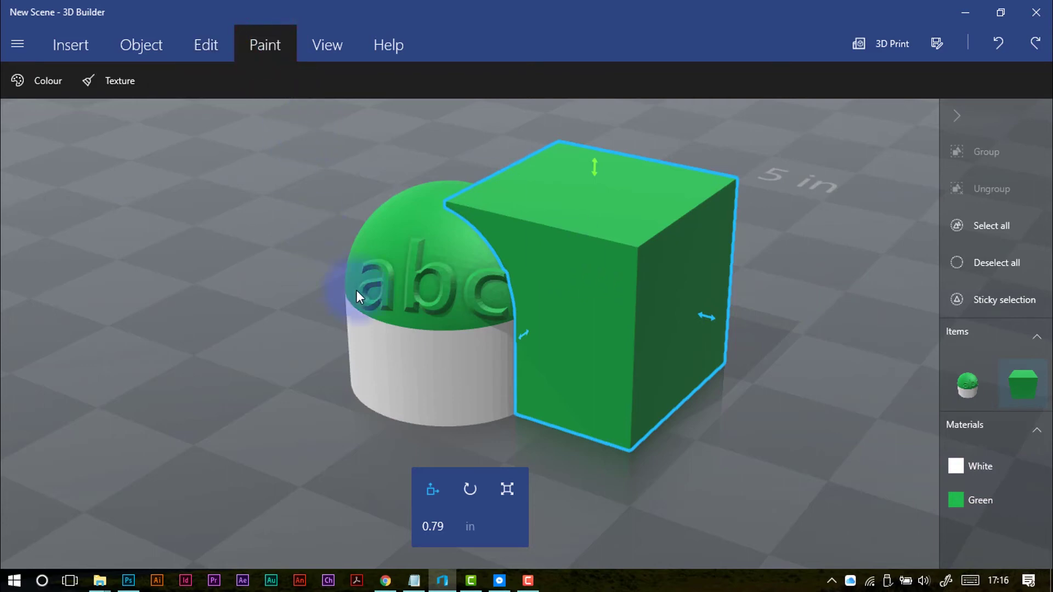
{"action": "left_click", "coordinate": [50, 88]}
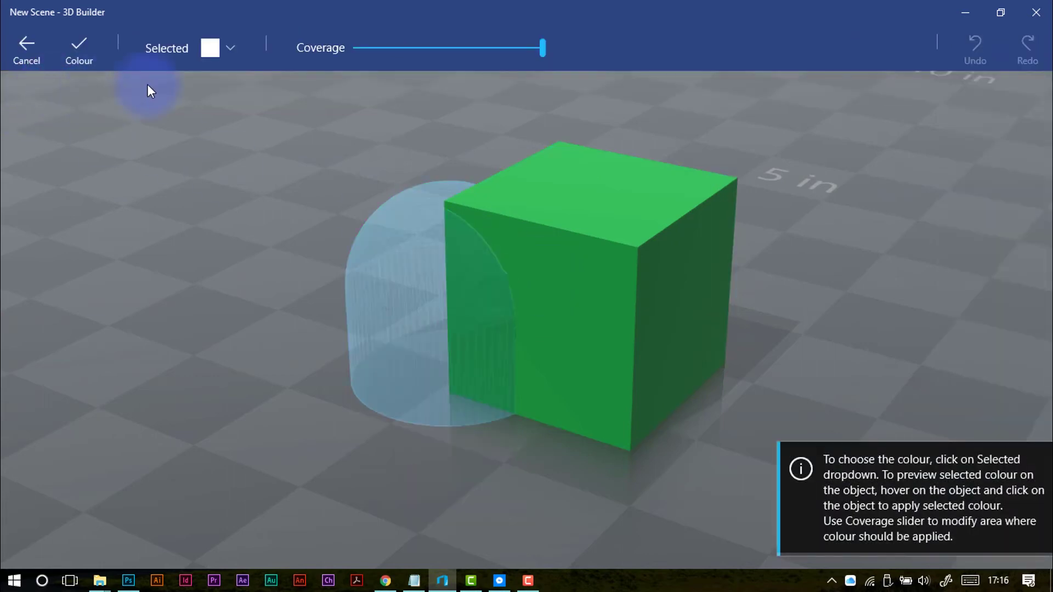
{"action": "left_click", "coordinate": [31, 48]}
Colour the entire dome object, including its white base, with the recent green material at full coverage.
{"action": "left_click", "coordinate": [423, 353]}
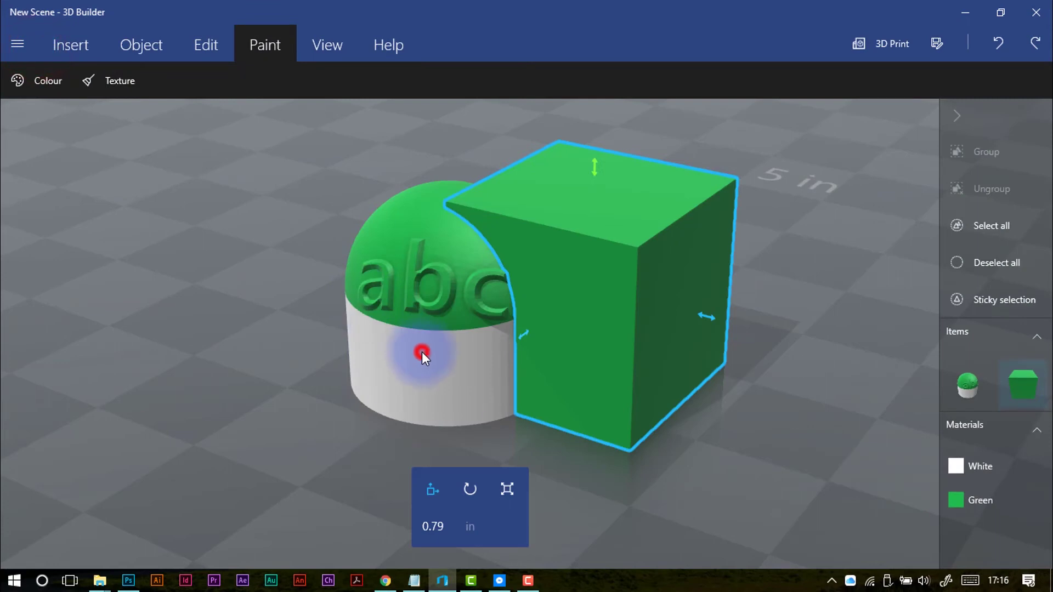
{"action": "left_click", "coordinate": [64, 84]}
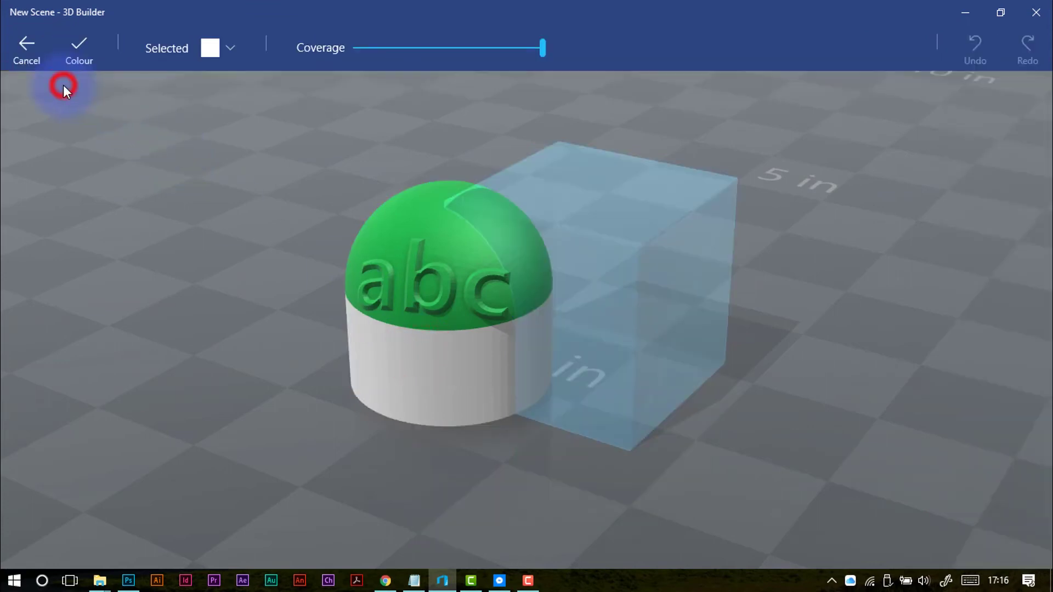
{"action": "left_click", "coordinate": [228, 51]}
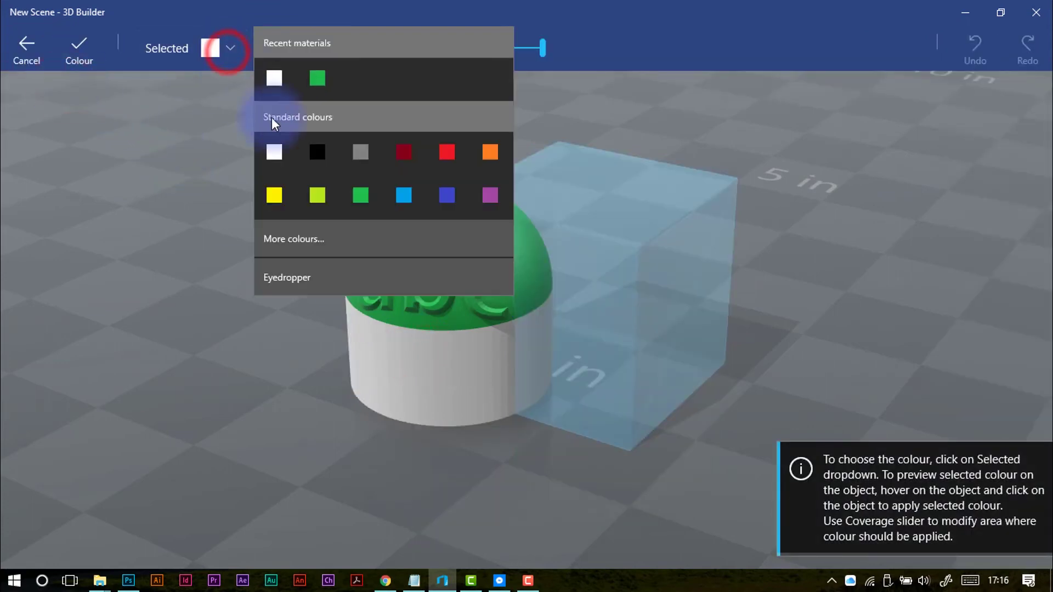
{"action": "left_click", "coordinate": [319, 82]}
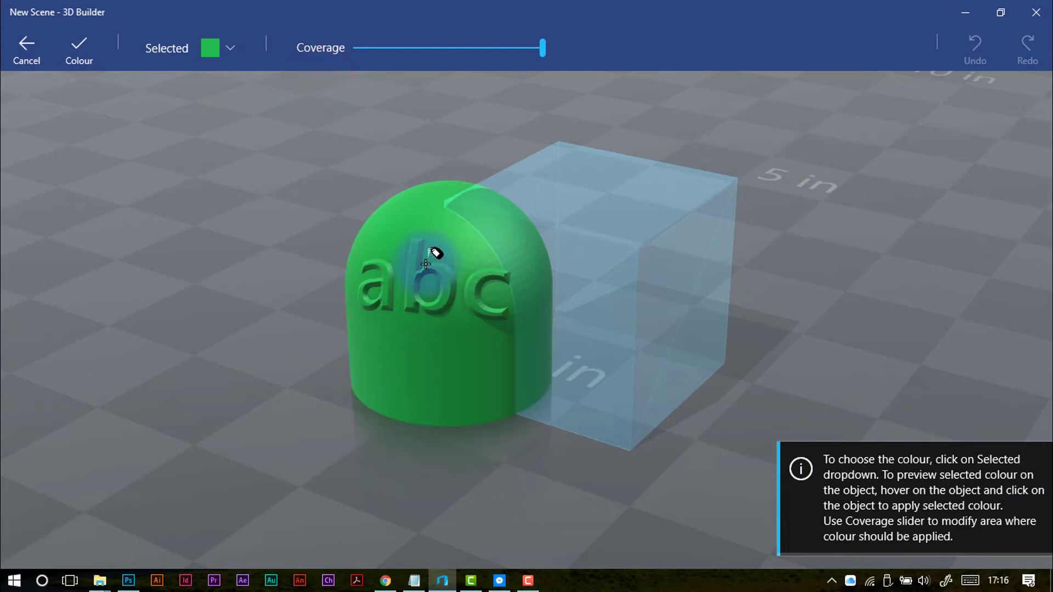
{"action": "left_click", "coordinate": [417, 344]}
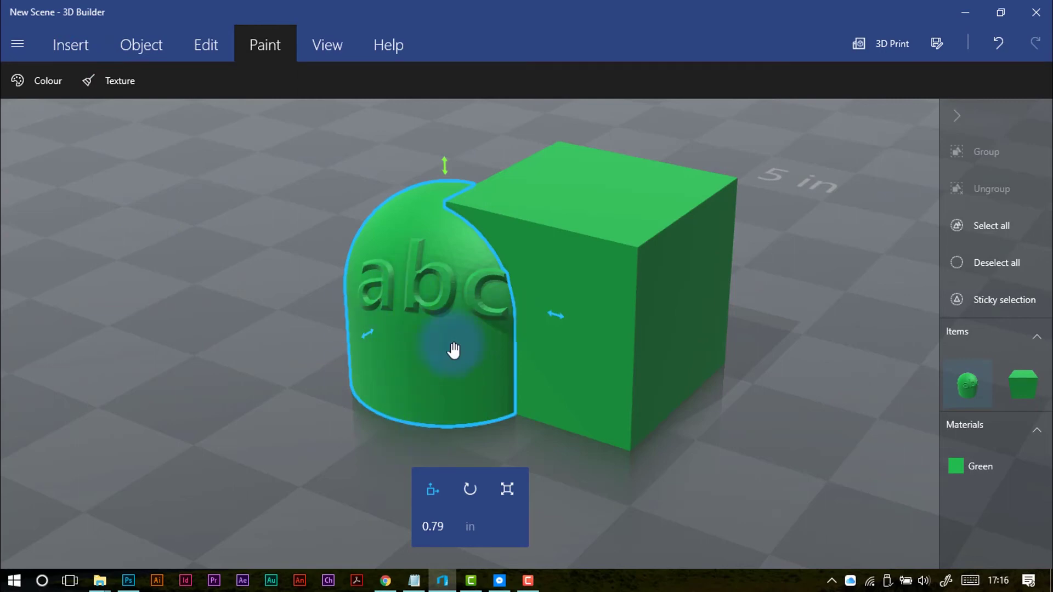
Try to recolour the cube with the recent white material.
{"action": "left_click", "coordinate": [665, 215]}
{"action": "left_click", "coordinate": [57, 83]}
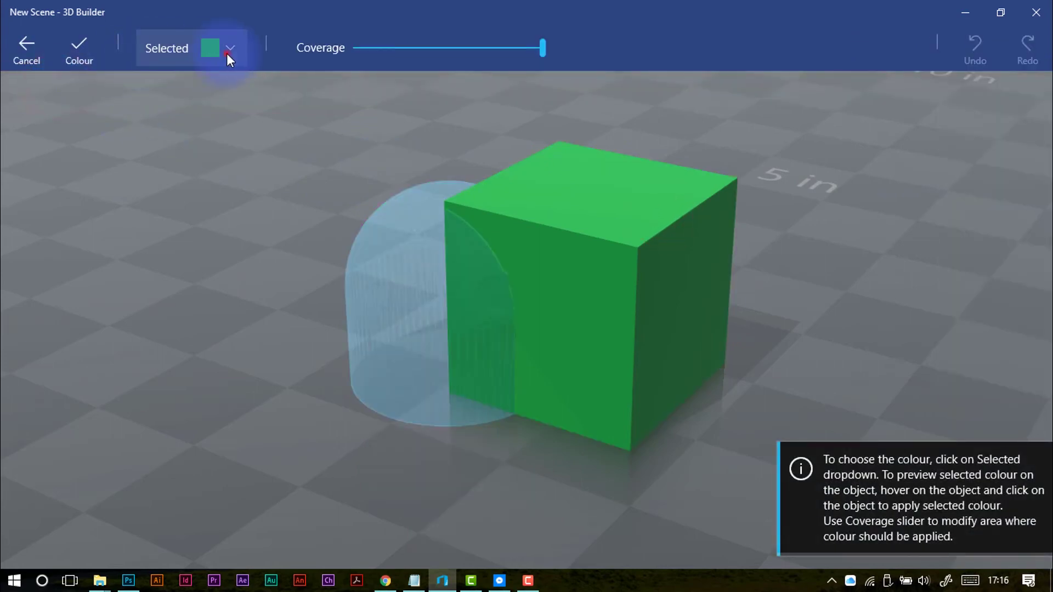
{"action": "left_click", "coordinate": [226, 53]}
{"action": "left_click", "coordinate": [275, 78]}
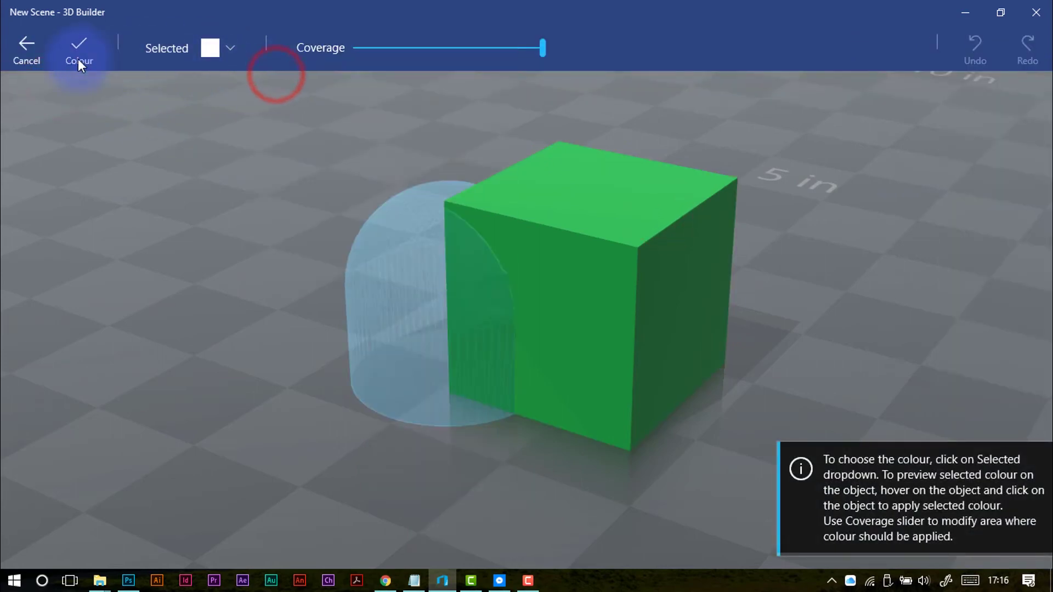
{"action": "left_click", "coordinate": [84, 44]}
Paint the cube with the standard white colour and accept the change.
{"action": "left_click", "coordinate": [565, 219]}
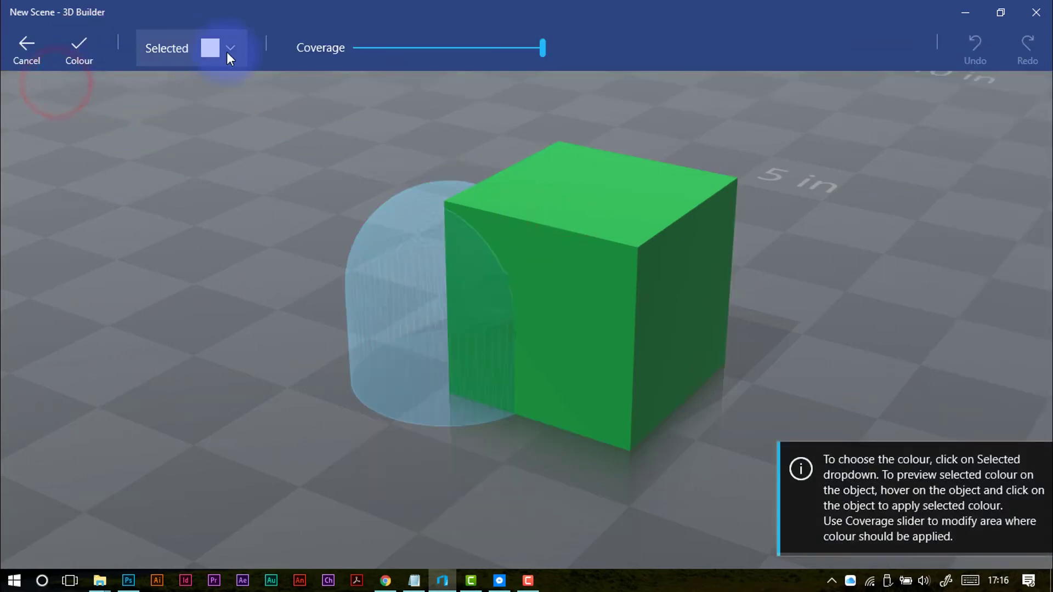
{"action": "left_click", "coordinate": [226, 52]}
{"action": "left_click", "coordinate": [271, 79]}
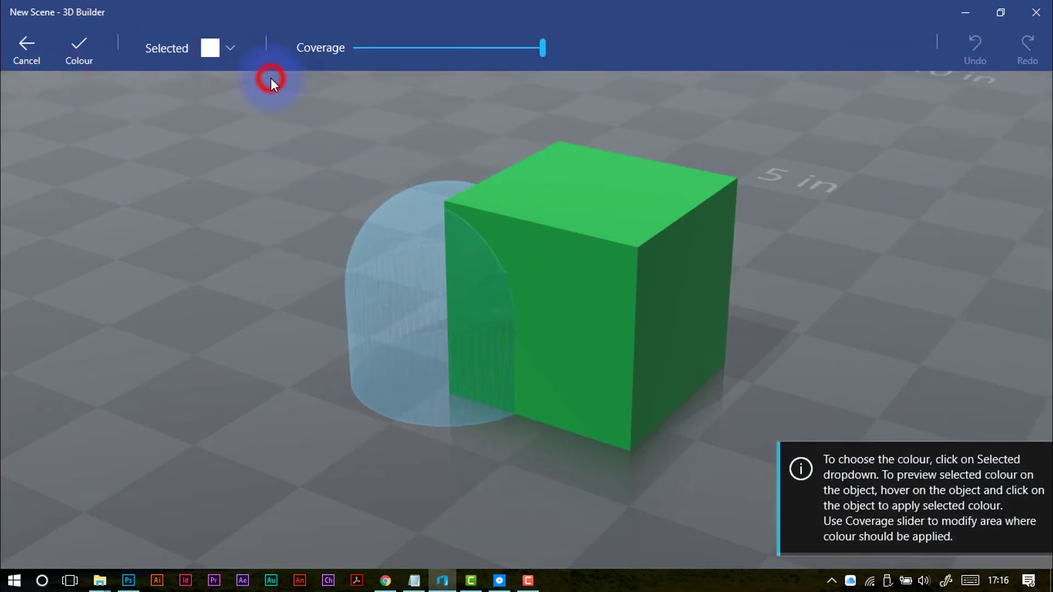
{"action": "left_click", "coordinate": [213, 46]}
{"action": "left_click", "coordinate": [270, 146]}
{"action": "left_click", "coordinate": [530, 190]}
{"action": "left_click", "coordinate": [81, 53]}
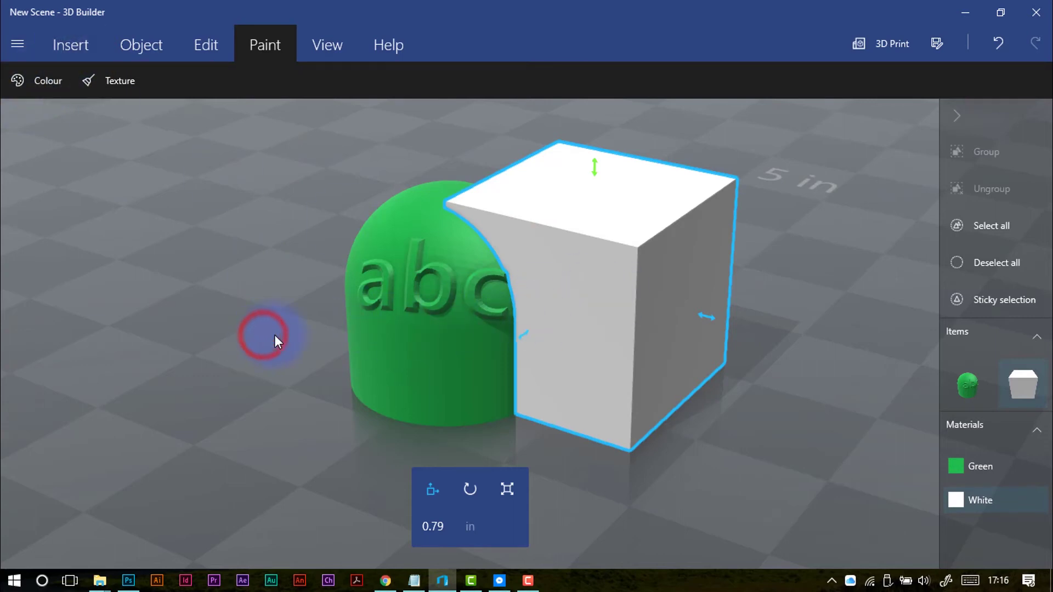
Group the green dome with the white cube and scale the group up to about 2.65 in.
{"action": "right_click_drag", "start_coordinate": [300, 333], "coordinate": [258, 323]}
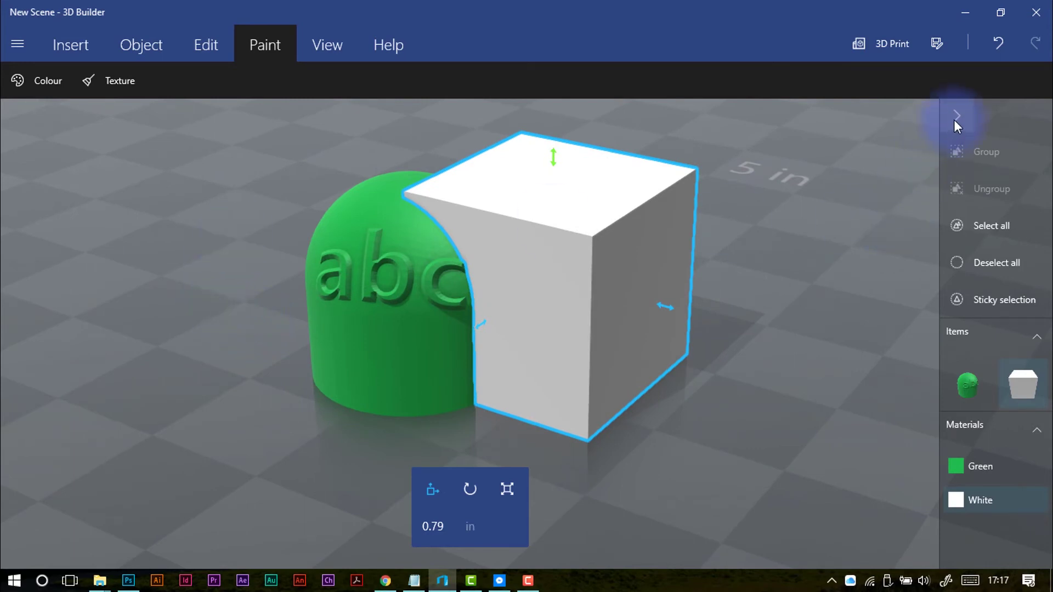
{"action": "left_click_drag", "start_coordinate": [801, 417], "coordinate": [406, 359]}
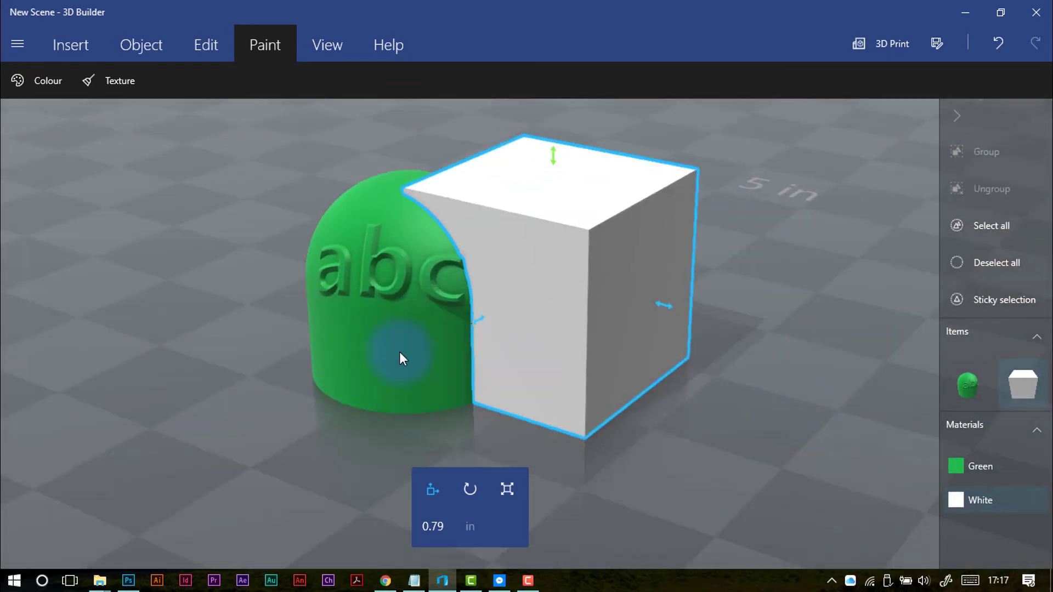
{"action": "left_click", "coordinate": [400, 354], "text": "ctrl"}
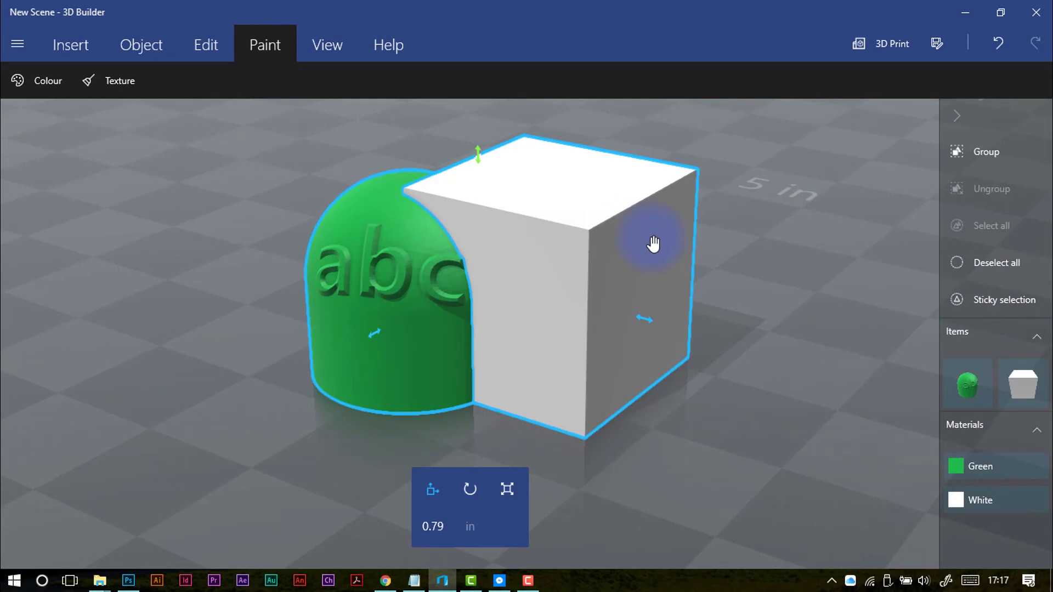
{"action": "left_click", "coordinate": [983, 155]}
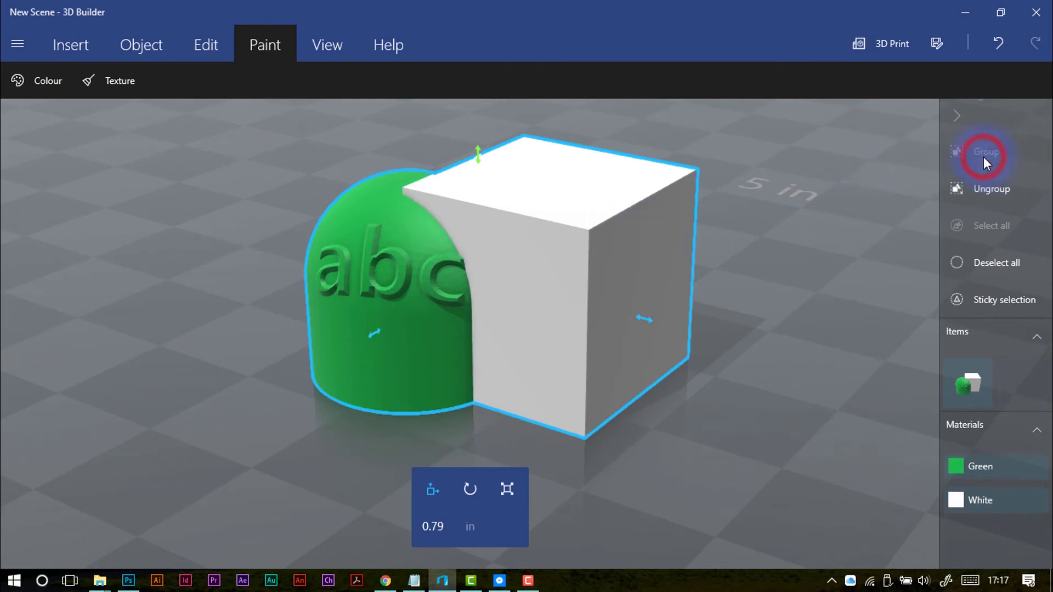
{"action": "left_click", "coordinate": [515, 485]}
{"action": "left_click_drag", "start_coordinate": [696, 136], "coordinate": [757, 105]}
Ungroup the dome and cube, and select the cube and the dome separately.
{"action": "left_click", "coordinate": [960, 186]}
{"action": "left_click", "coordinate": [862, 202]}
{"action": "left_click", "coordinate": [600, 217]}
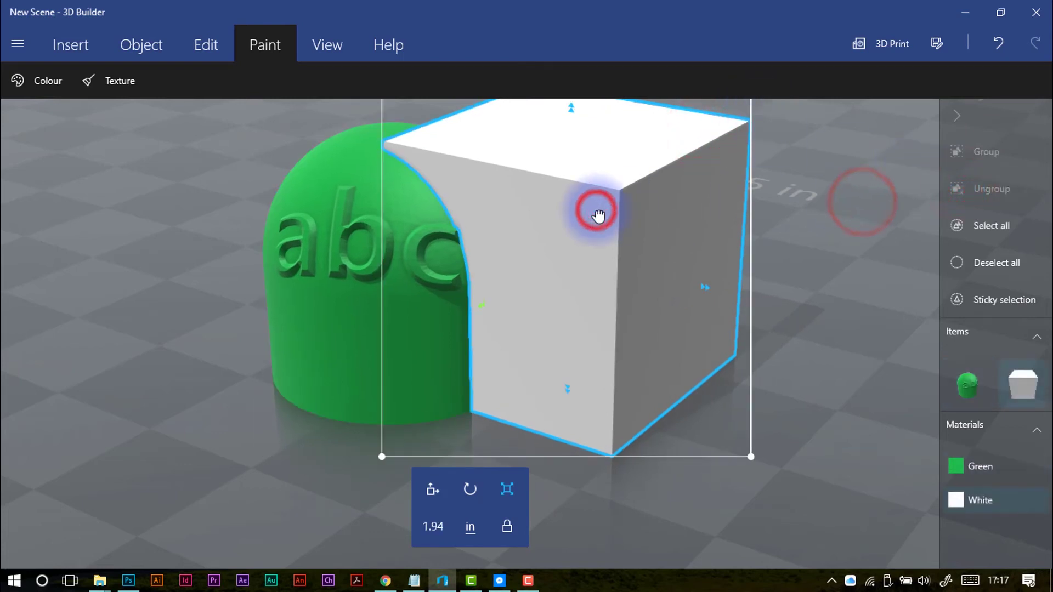
{"action": "left_click", "coordinate": [342, 268]}
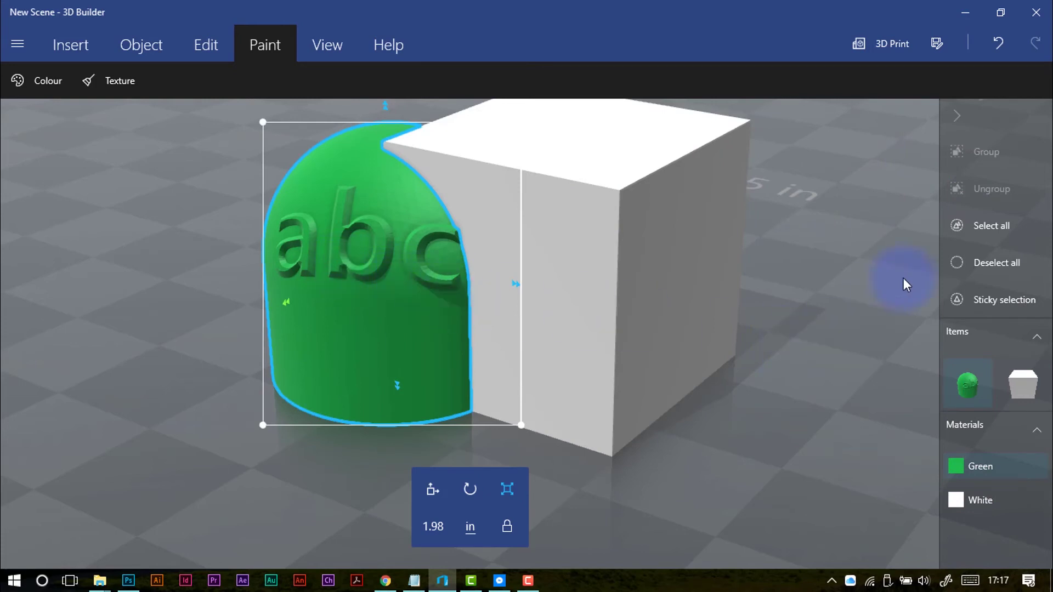
Select all objects in the scene at once and clear the selection.
{"action": "left_click", "coordinate": [972, 231]}
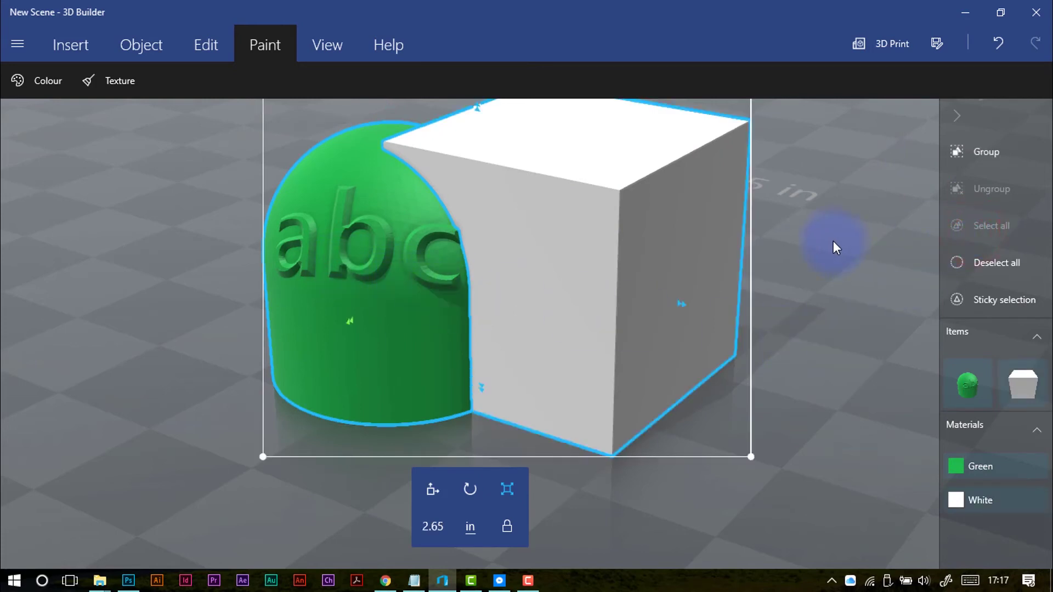
{"action": "scroll", "coordinate": [832, 242], "scroll_direction": "down", "scroll_amount": 2}
{"action": "right_click_drag", "start_coordinate": [797, 242], "coordinate": [772, 258]}
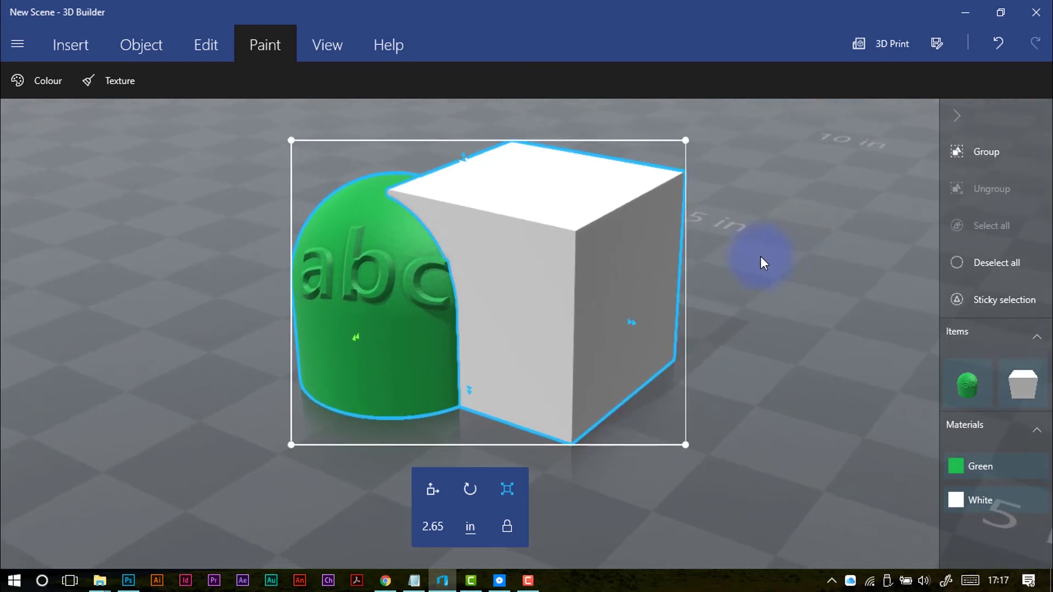
{"action": "left_click", "coordinate": [981, 261]}
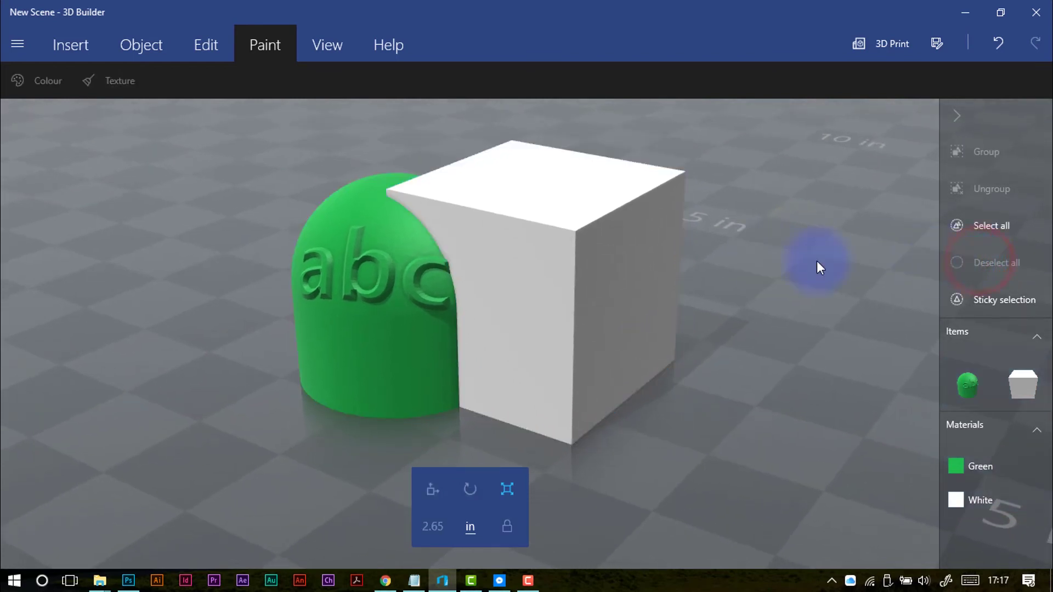
Try sticky selection by picking the cube and the dome together, switch it off and deselect both.
{"action": "left_click", "coordinate": [977, 305]}
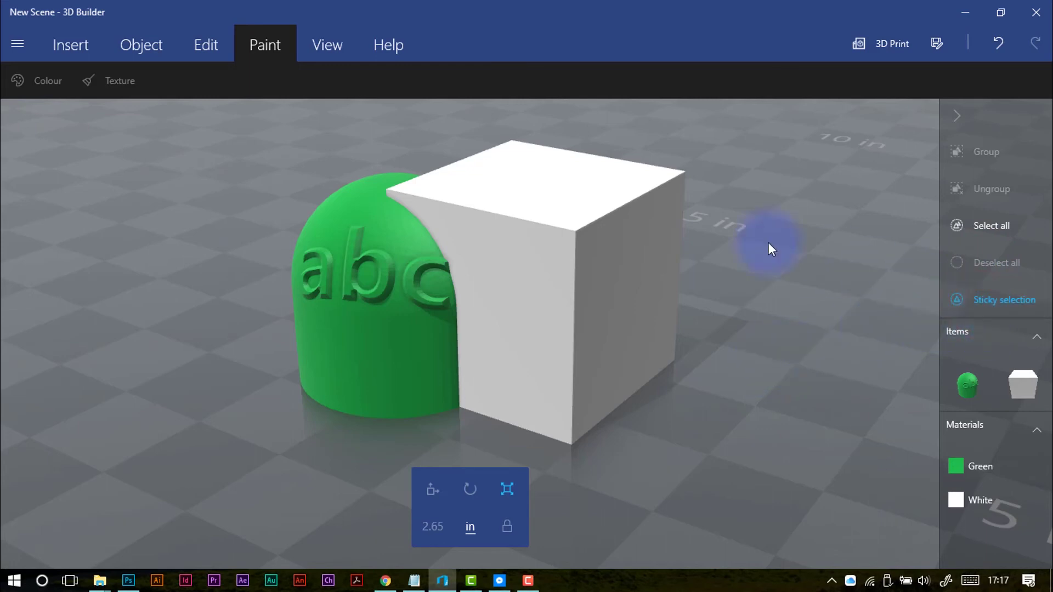
{"action": "left_click", "coordinate": [577, 189]}
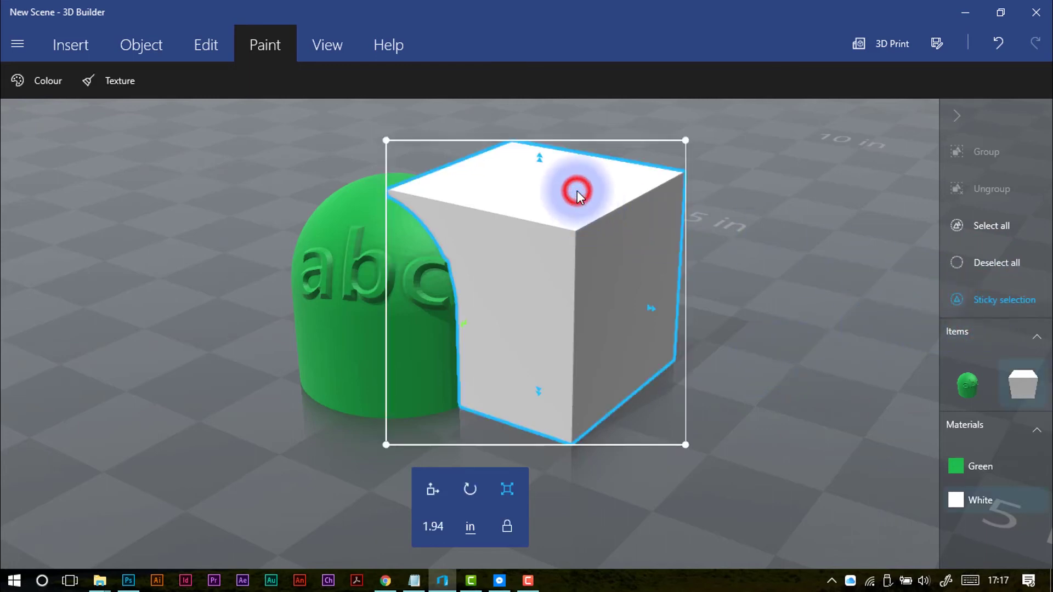
{"action": "left_click", "coordinate": [355, 232]}
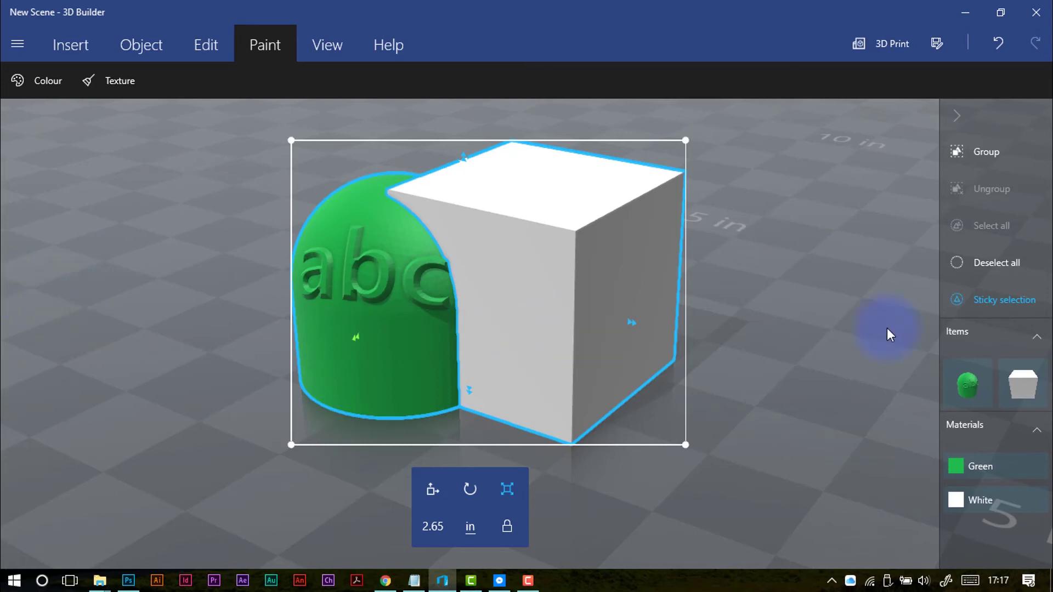
{"action": "left_click", "coordinate": [1006, 308]}
{"action": "left_click", "coordinate": [999, 270]}
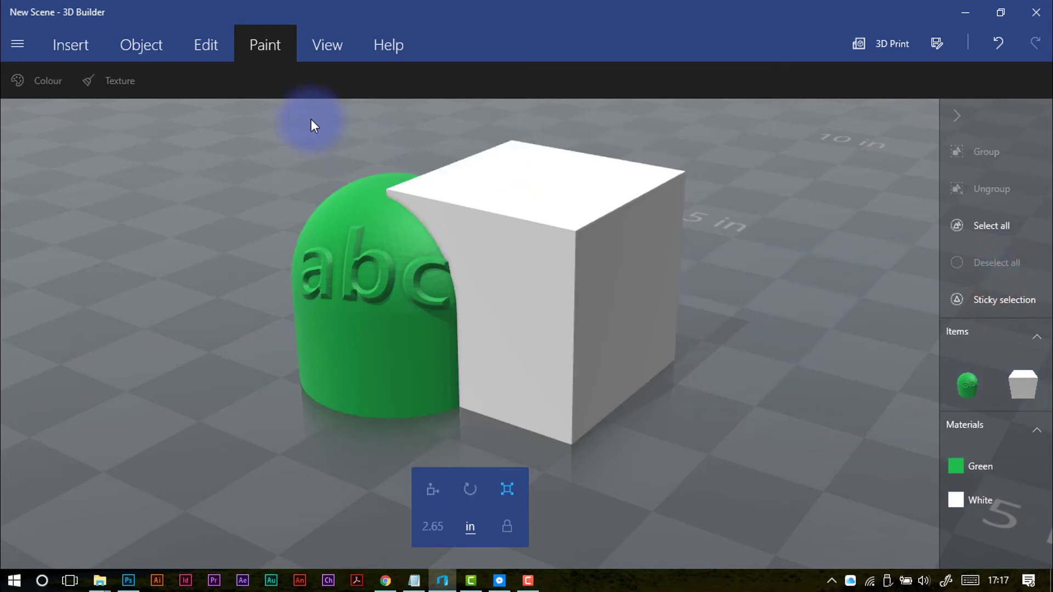
Centre the view on the scene and switch on X-ray display.
{"action": "left_click", "coordinate": [309, 50]}
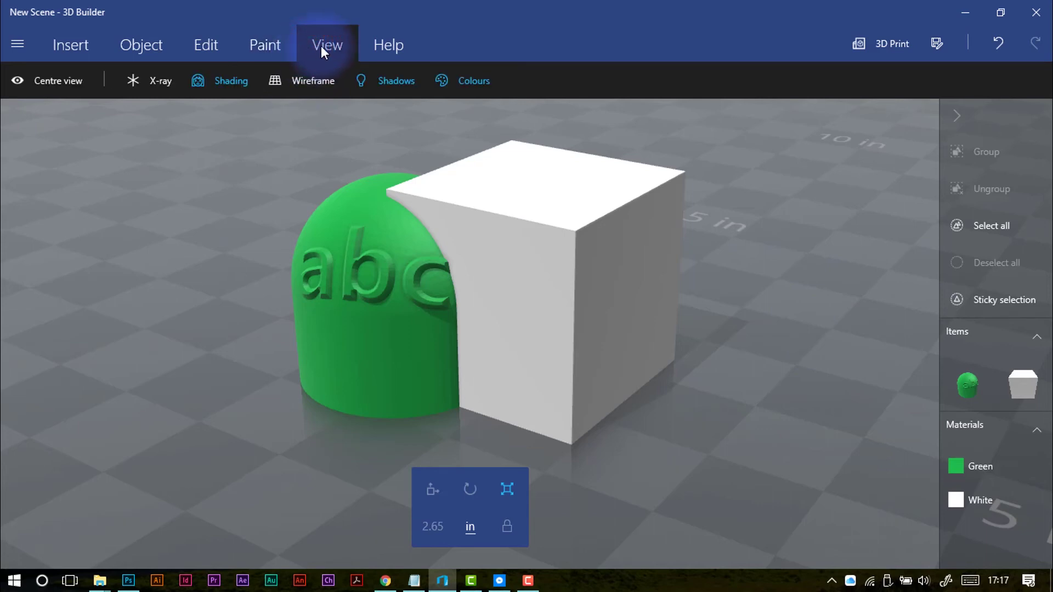
{"action": "left_click", "coordinate": [73, 82]}
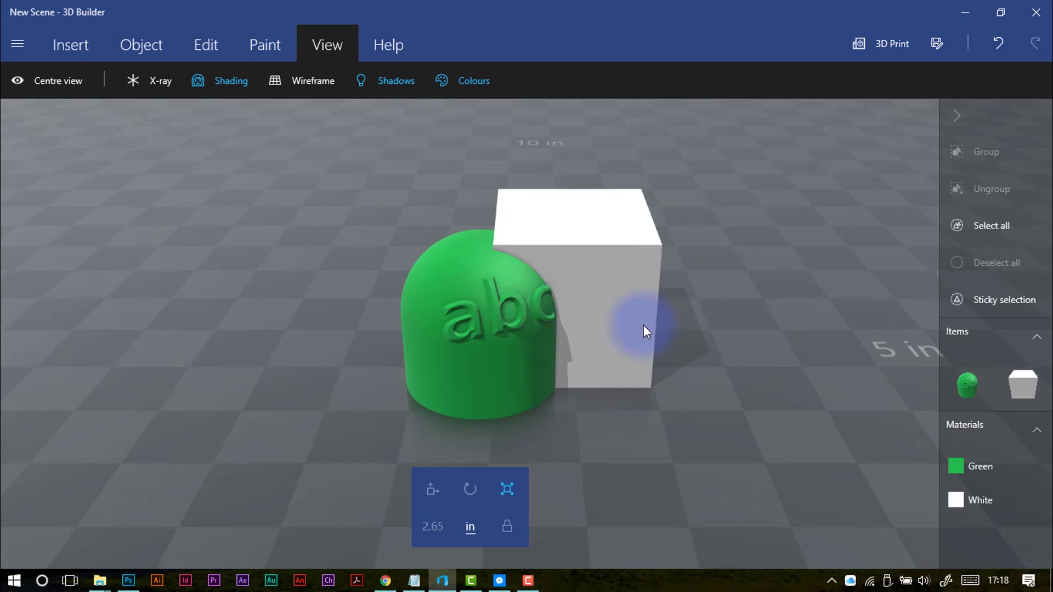
{"action": "left_click", "coordinate": [143, 89]}
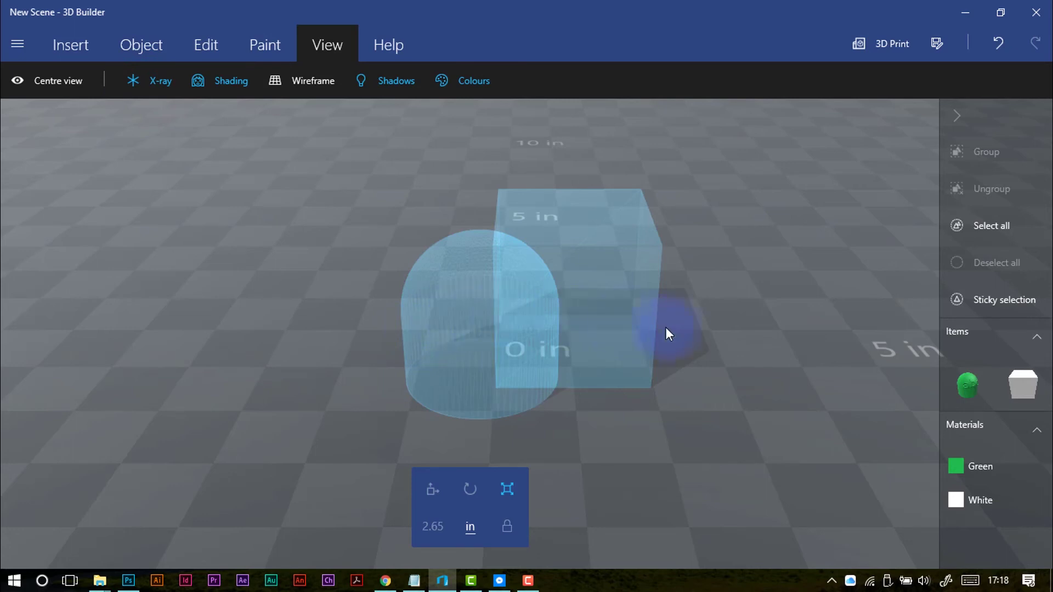
Examine the overlap of the dome and the cube in X-ray display by selecting each object in turn.
{"action": "left_click", "coordinate": [434, 343]}
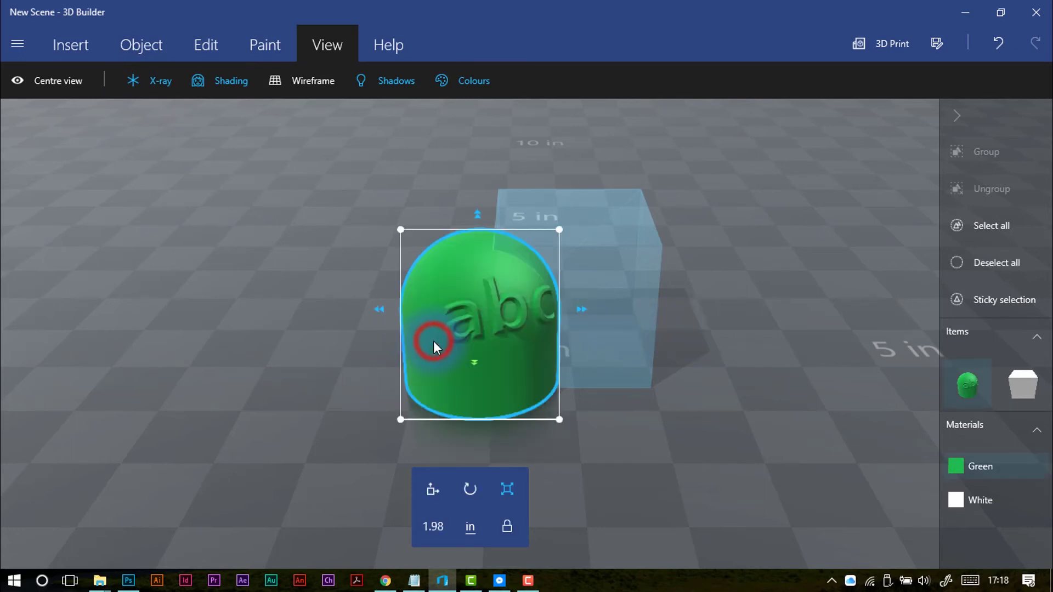
{"action": "left_click_drag", "start_coordinate": [729, 268], "coordinate": [520, 294]}
{"action": "scroll", "coordinate": [520, 294], "scroll_direction": "up", "scroll_amount": 4}
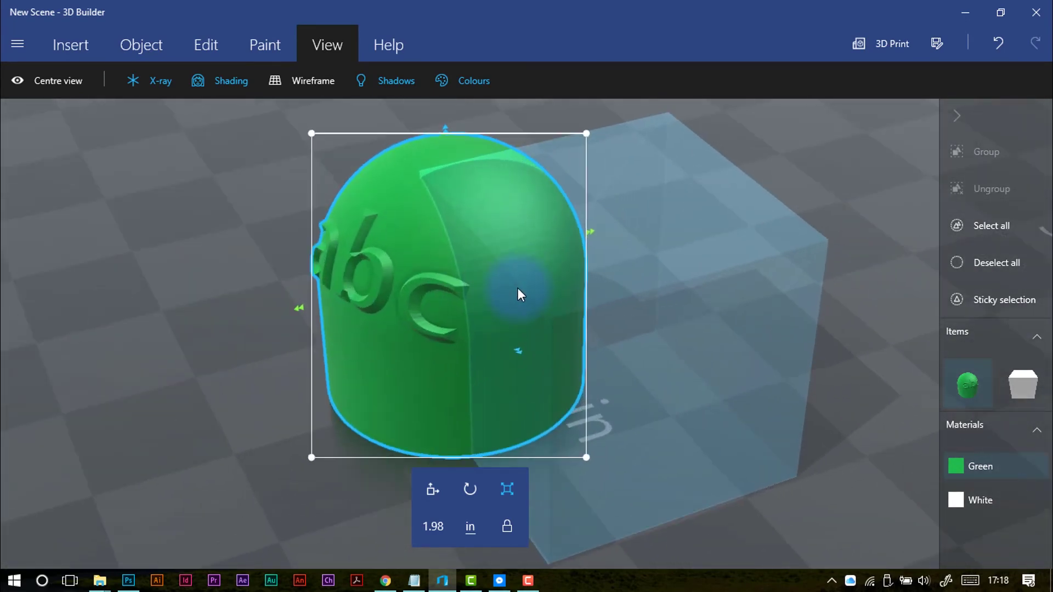
{"action": "left_click", "coordinate": [627, 245]}
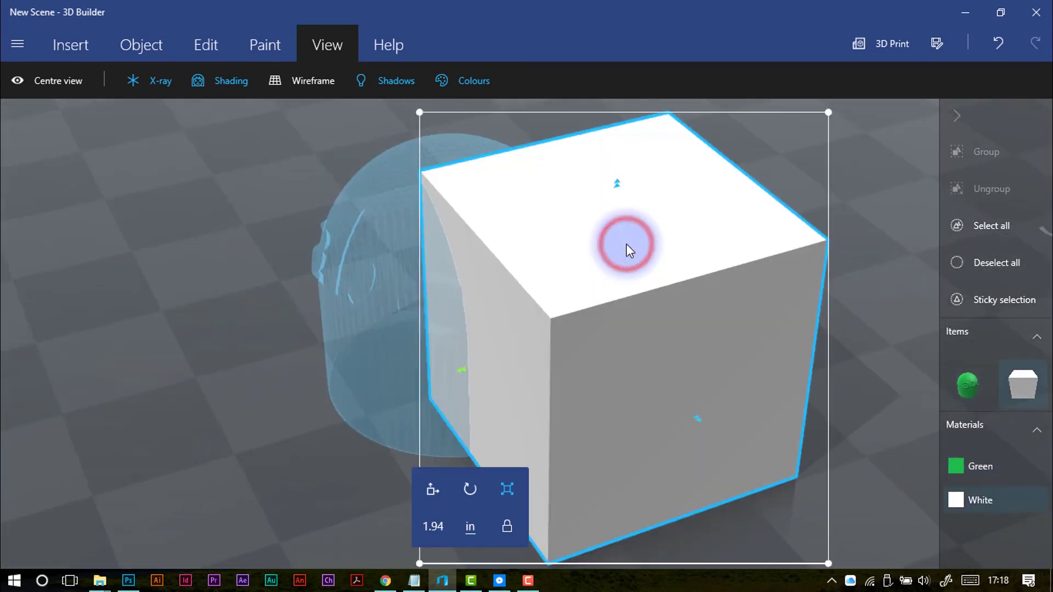
Inspect the dome through the transparent cube from another angle, and switch X-ray display off.
{"action": "left_click_drag", "start_coordinate": [223, 272], "coordinate": [426, 271]}
{"action": "left_click", "coordinate": [383, 256]}
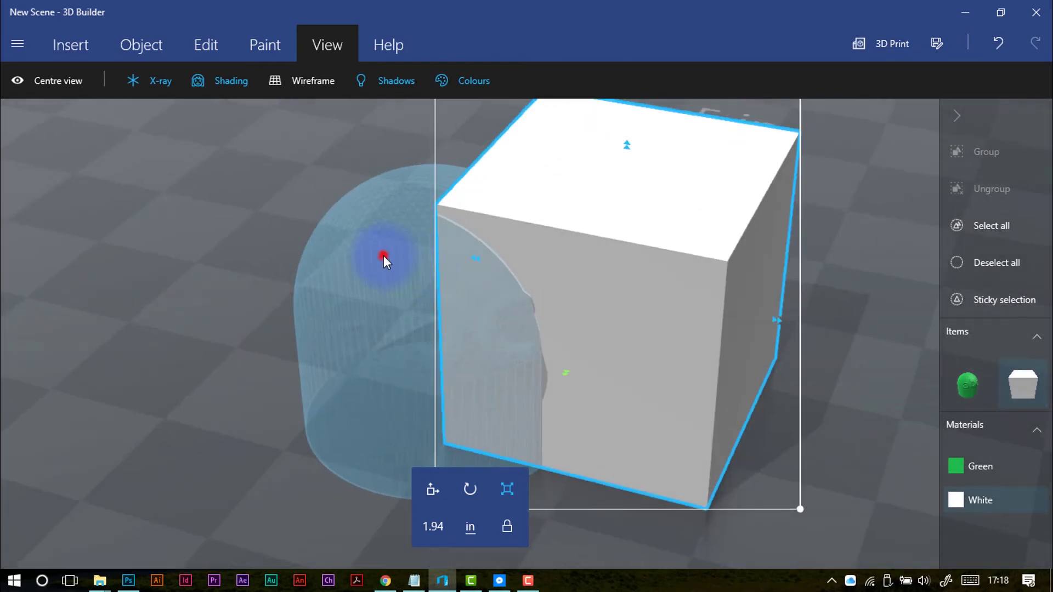
{"action": "left_click_drag", "start_coordinate": [849, 302], "coordinate": [811, 303]}
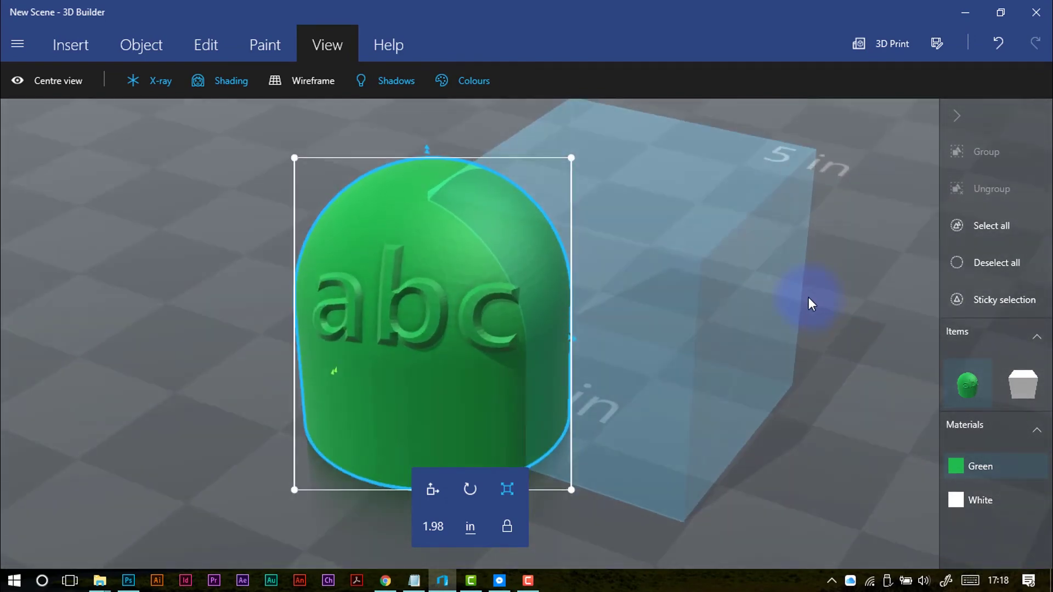
{"action": "left_click", "coordinate": [134, 80]}
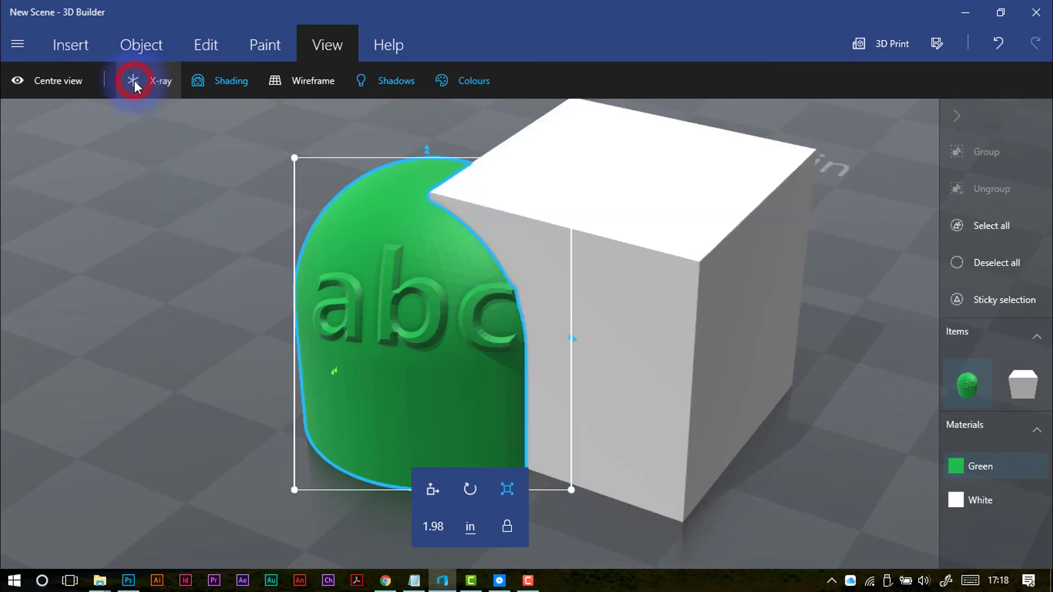
Compare the dome and the cube with shading off and on, leaving shading switched on.
{"action": "left_click", "coordinate": [215, 87]}
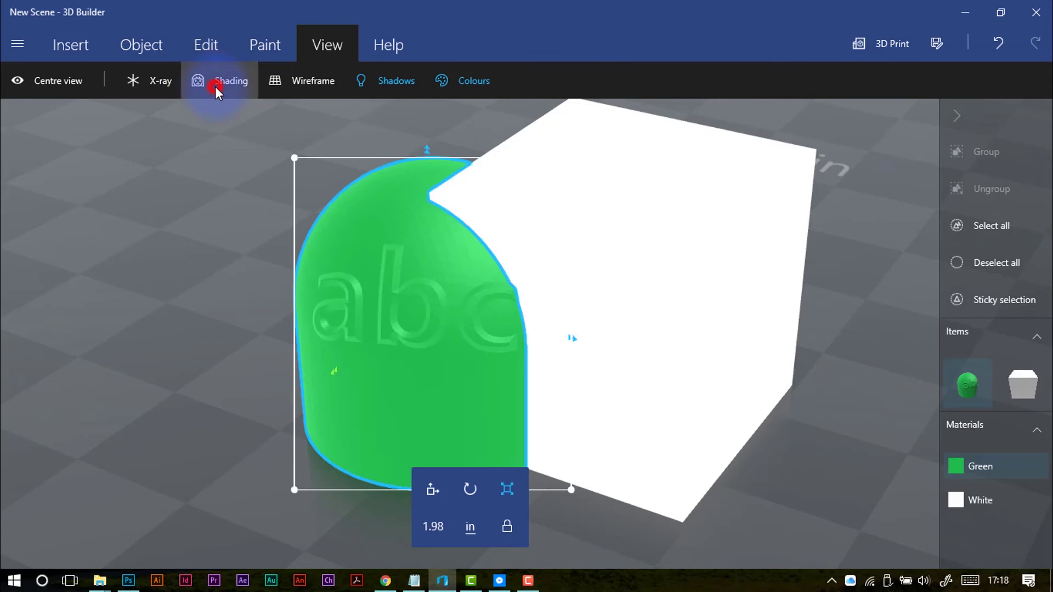
{"action": "left_click", "coordinate": [215, 86]}
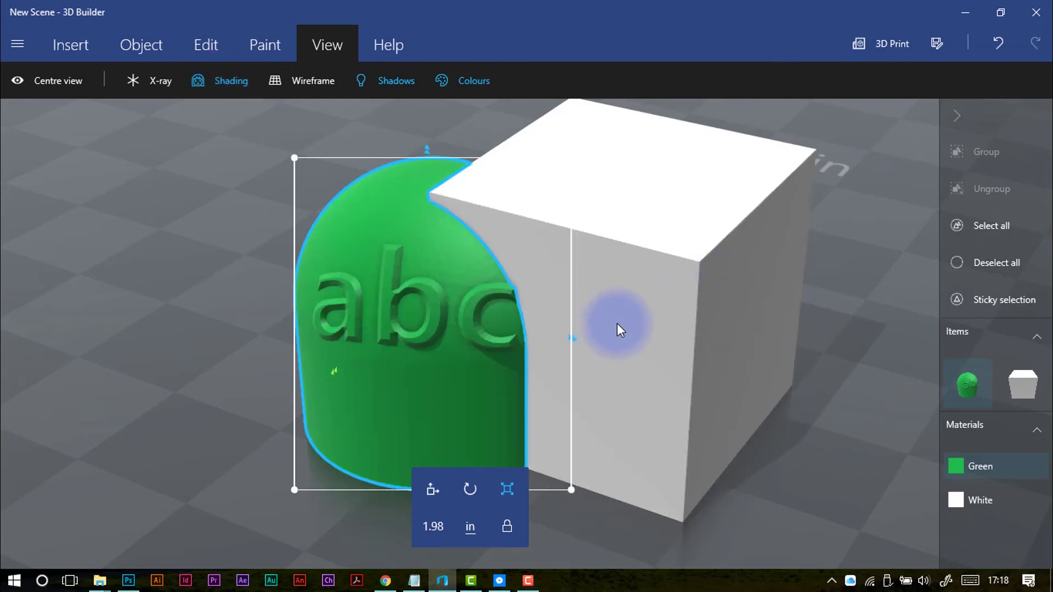
{"action": "left_click", "coordinate": [228, 88]}
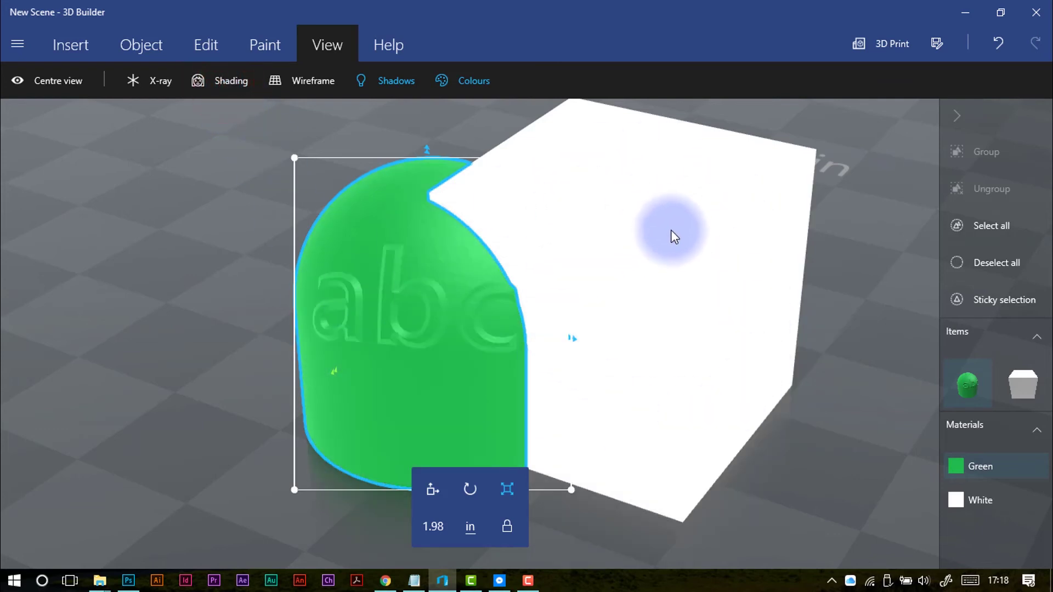
{"action": "left_click", "coordinate": [223, 85]}
Examine the mesh of the dome and its abc lettering up close in wireframe display, and switch wireframe off.
{"action": "left_click", "coordinate": [292, 80]}
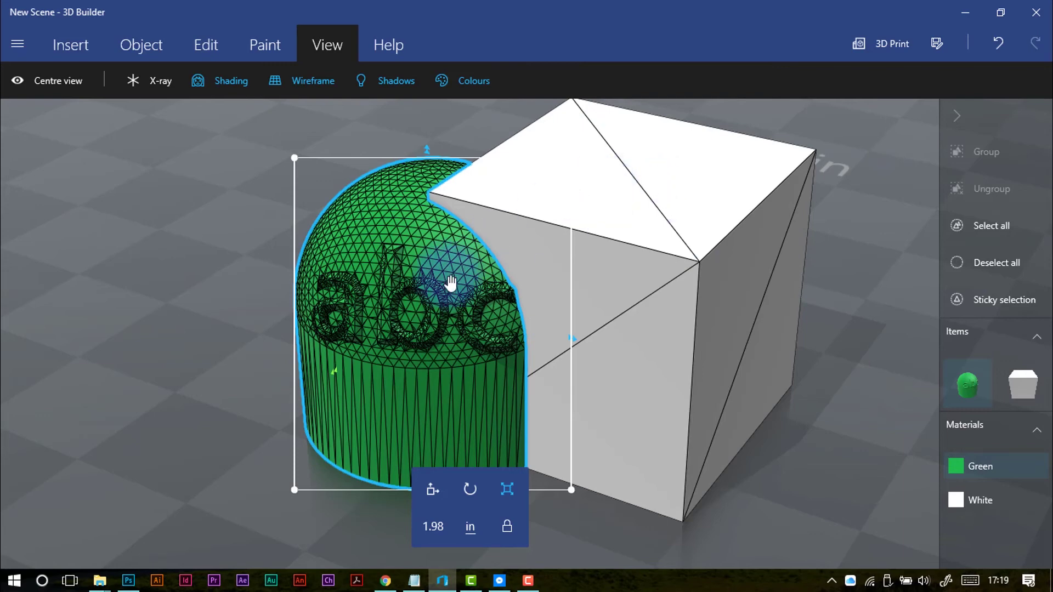
{"action": "scroll", "coordinate": [417, 294], "scroll_direction": "up", "scroll_amount": 1}
{"action": "scroll", "coordinate": [417, 292], "scroll_direction": "up", "scroll_amount": 4}
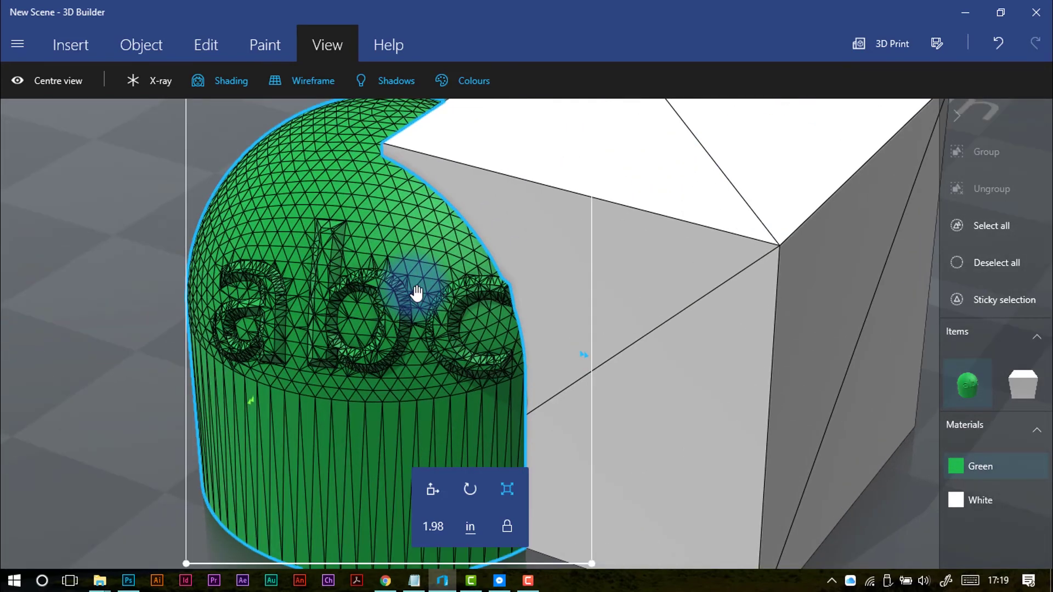
{"action": "right_click_drag", "start_coordinate": [471, 285], "coordinate": [597, 271]}
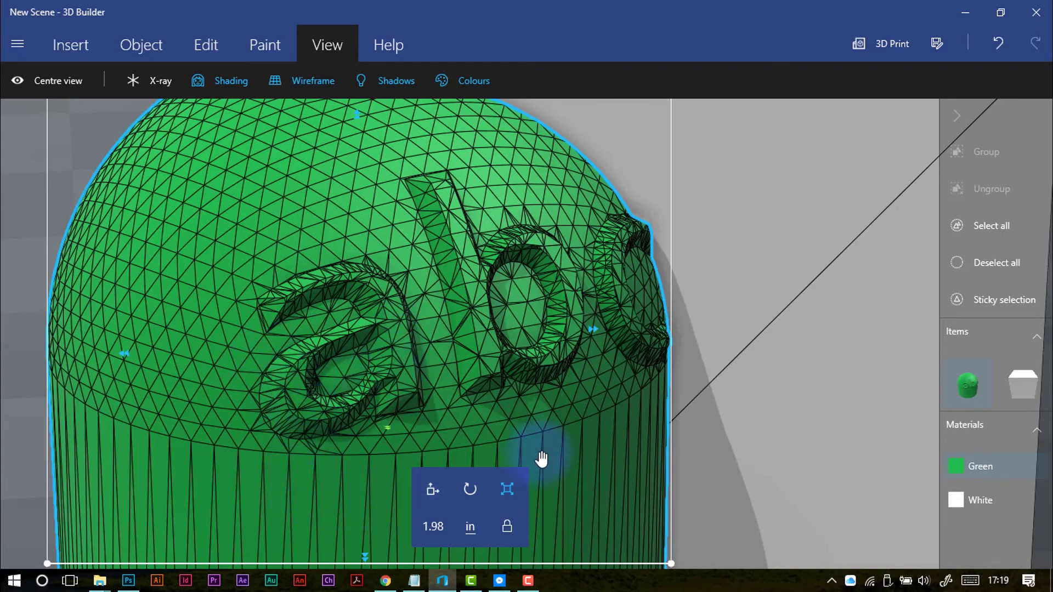
{"action": "left_click_drag", "start_coordinate": [510, 147], "coordinate": [498, 211]}
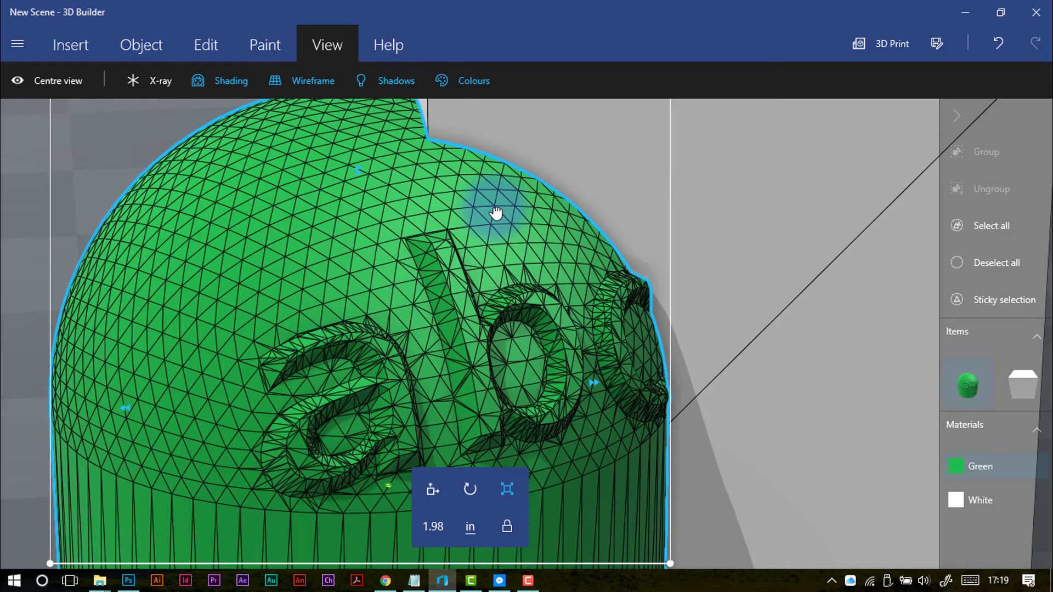
{"action": "left_click", "coordinate": [998, 44]}
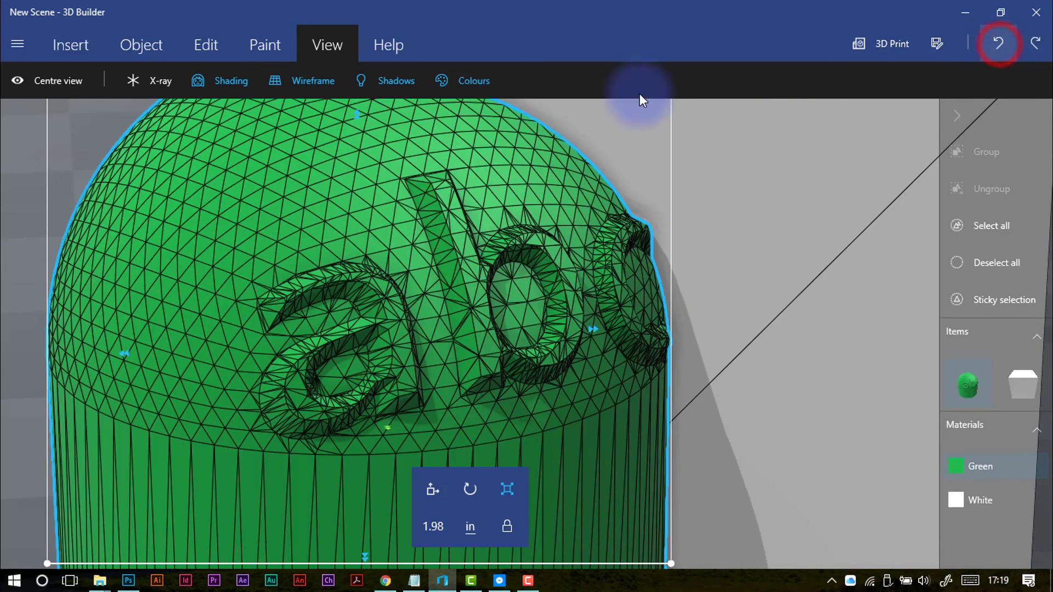
{"action": "left_click", "coordinate": [310, 87]}
{"action": "scroll", "coordinate": [459, 222], "scroll_direction": "down", "scroll_amount": 5}
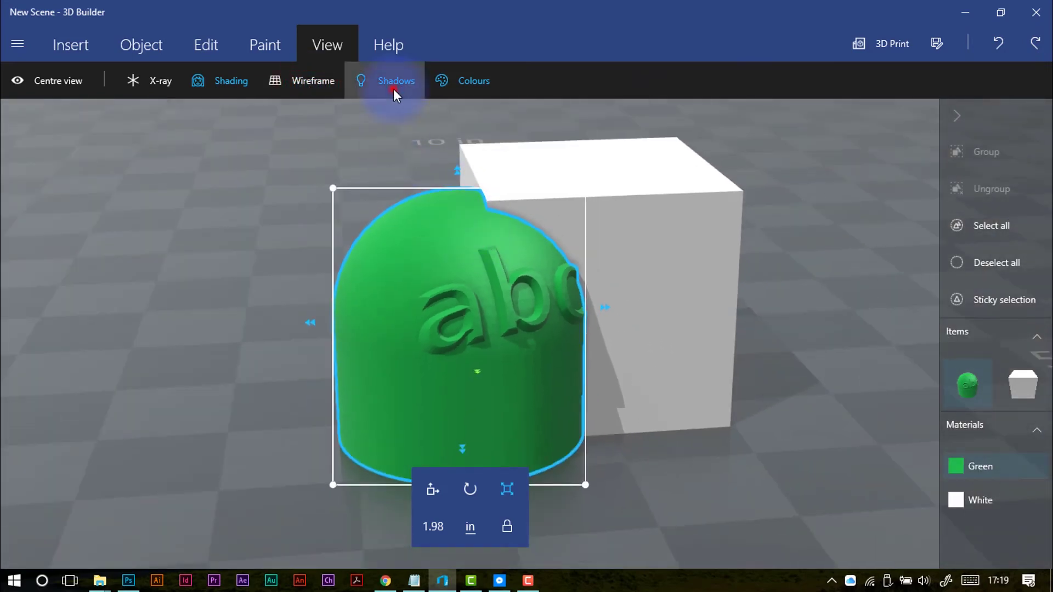
Compare the scene with shadows off and on, and with colours off and on, leaving both on.
{"action": "left_click", "coordinate": [393, 89]}
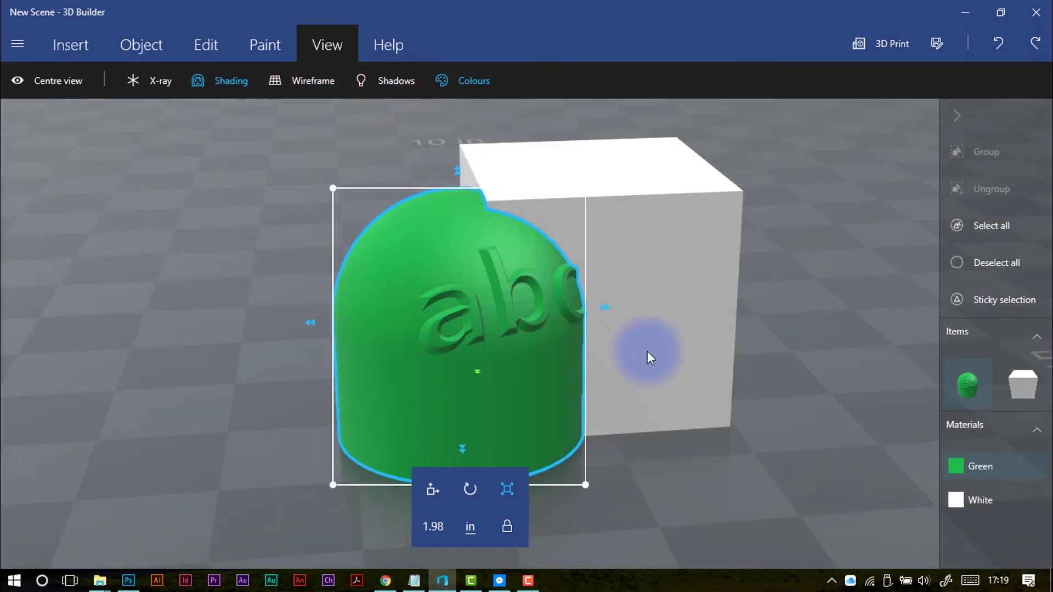
{"action": "left_click", "coordinate": [382, 86]}
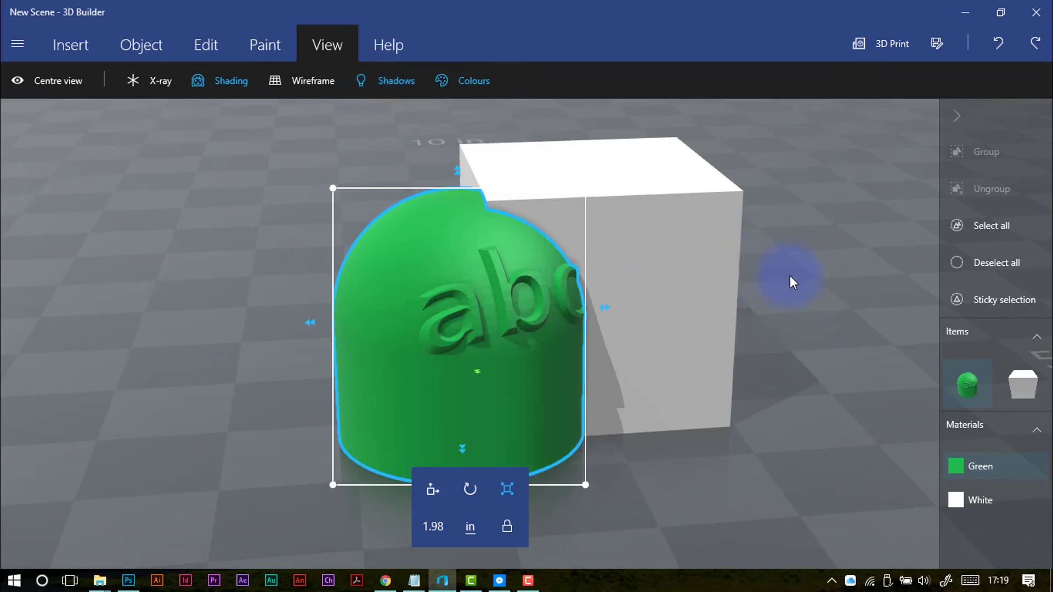
{"action": "left_click_drag", "start_coordinate": [804, 289], "coordinate": [594, 298]}
{"action": "left_click", "coordinate": [471, 90]}
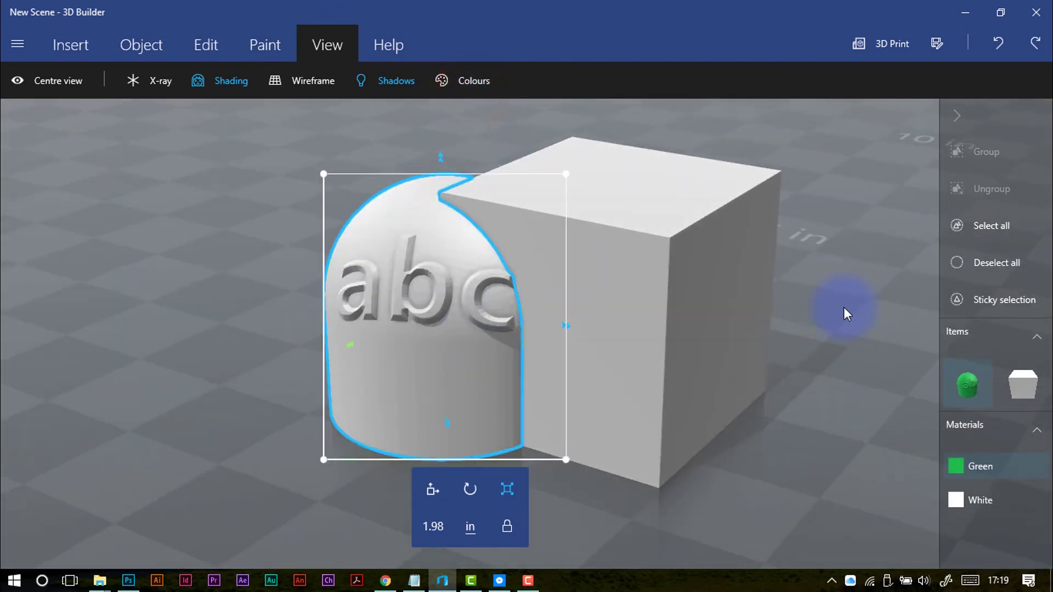
{"action": "left_click", "coordinate": [963, 265]}
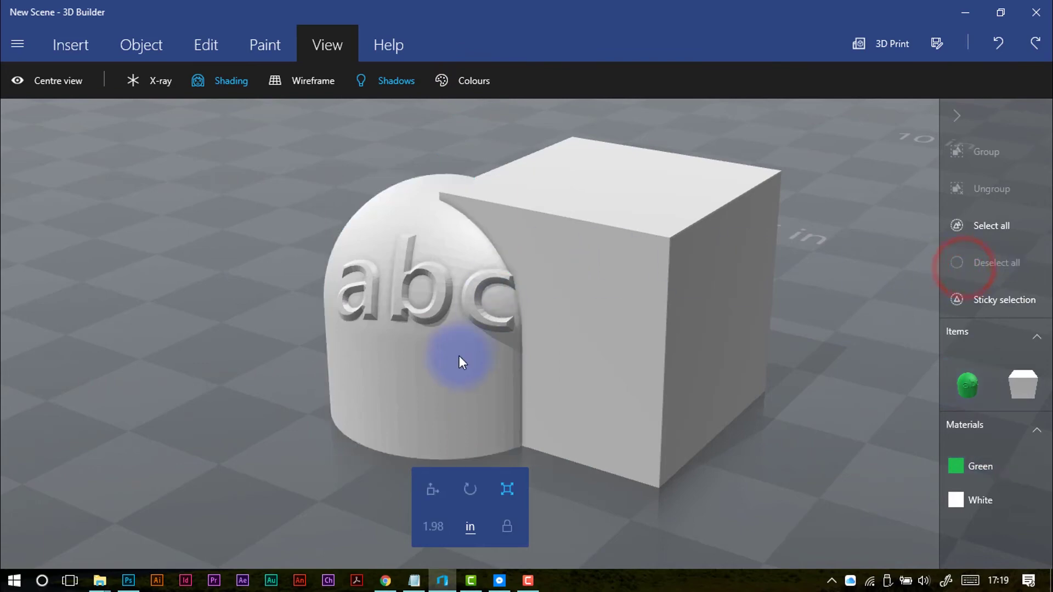
{"action": "left_click_drag", "start_coordinate": [817, 281], "coordinate": [854, 273]}
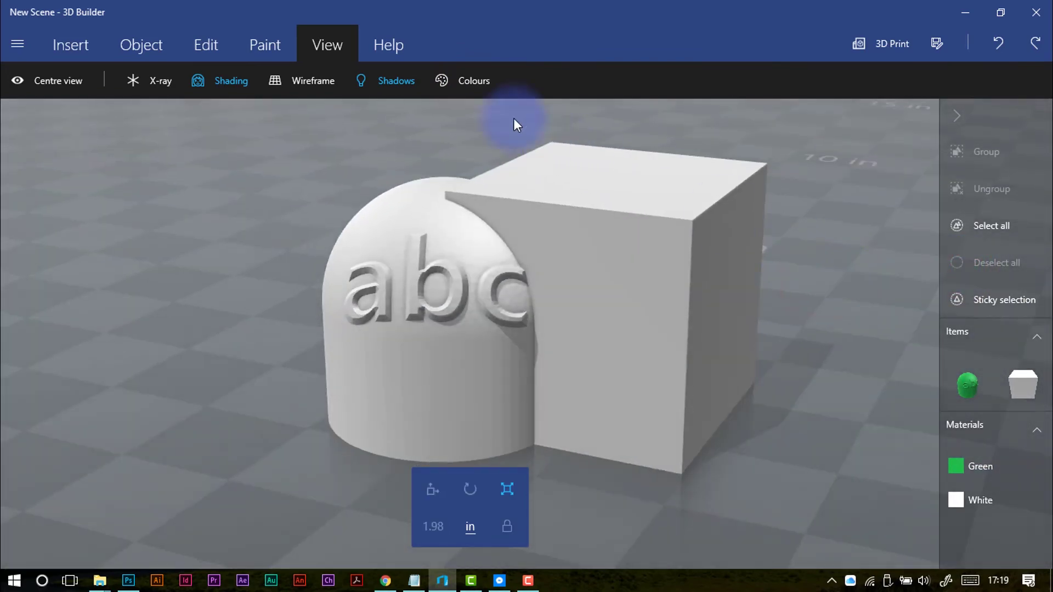
{"action": "left_click", "coordinate": [472, 86]}
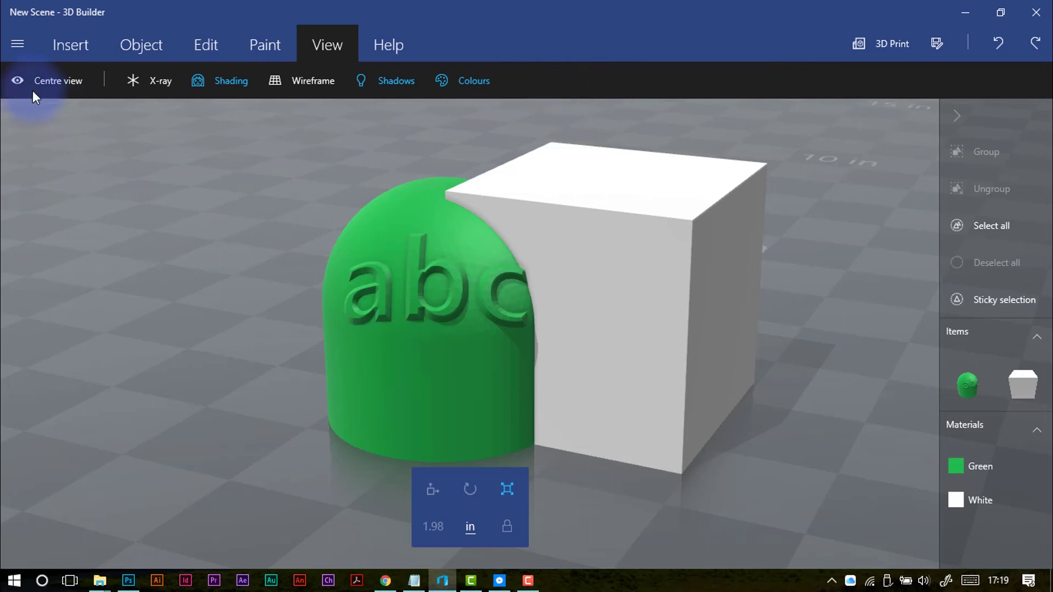
Look through the file formats offered for saving the scene under a new name, and cancel without saving.
{"action": "left_click", "coordinate": [15, 48]}
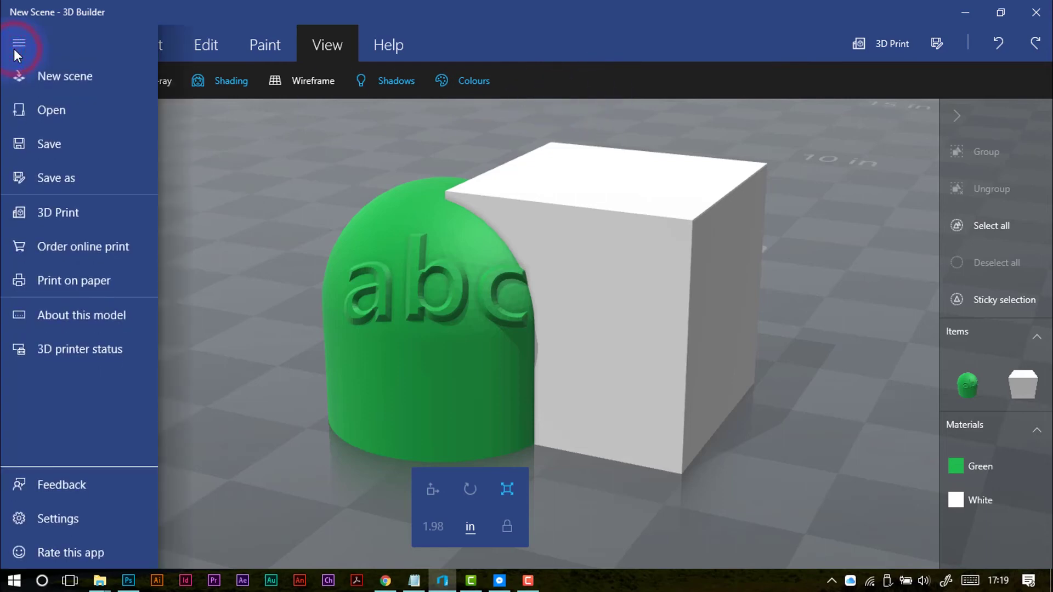
{"action": "left_click", "coordinate": [37, 169]}
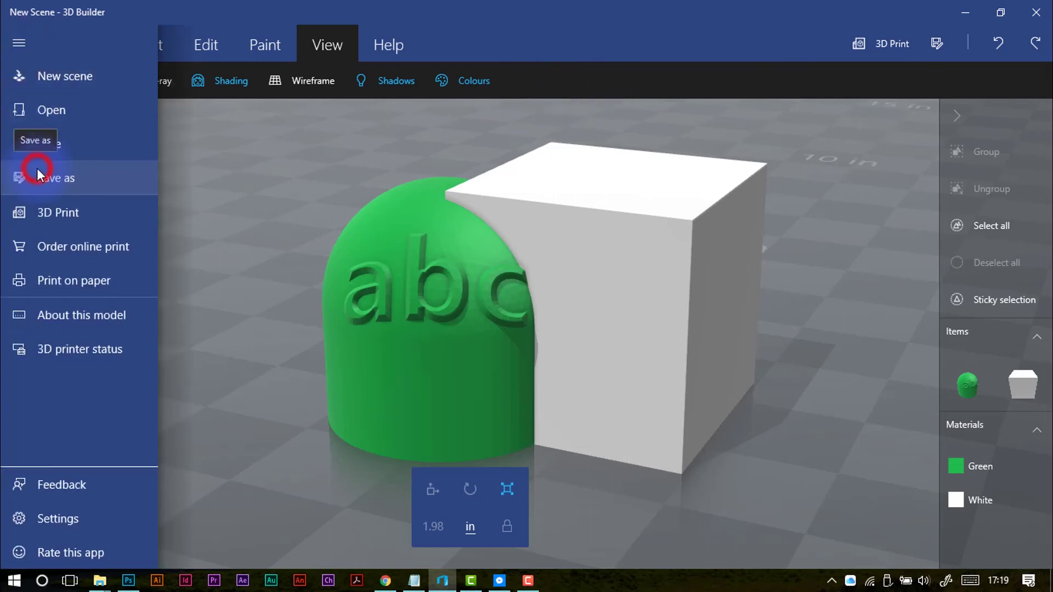
{"action": "left_click", "coordinate": [91, 176]}
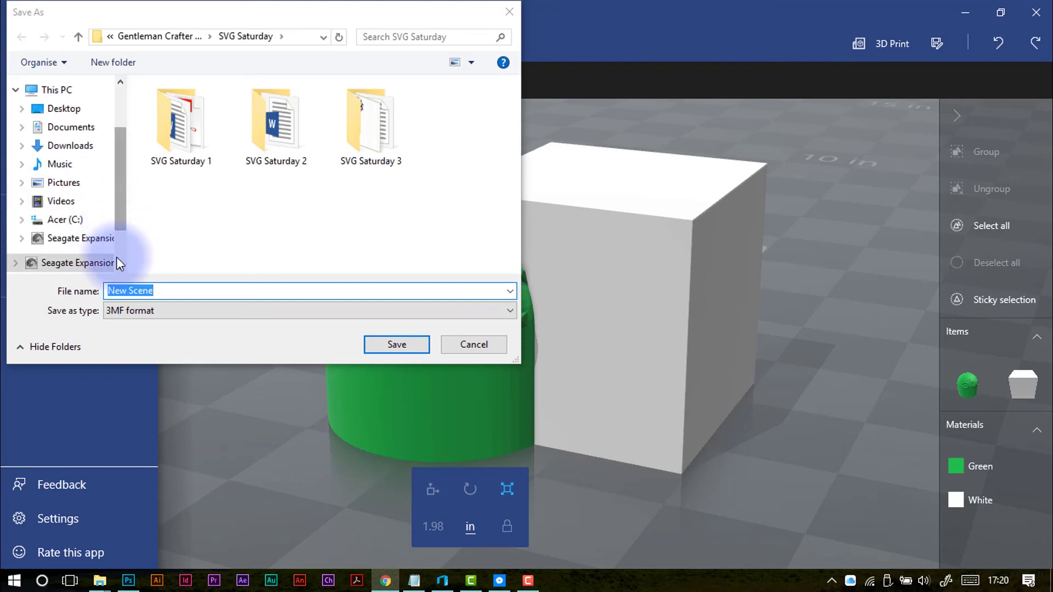
{"action": "left_click", "coordinate": [163, 310]}
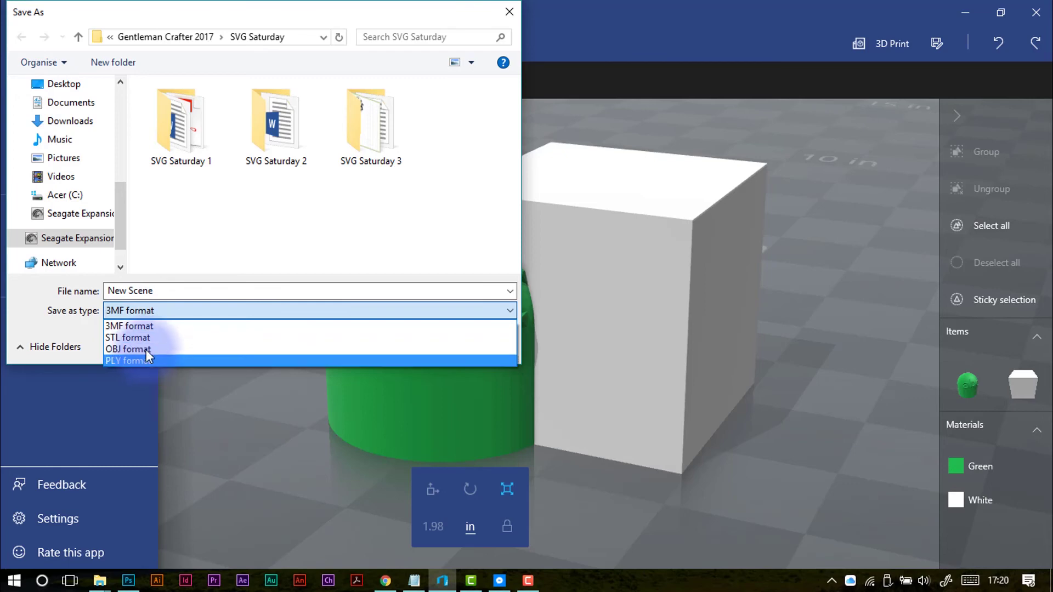
{"action": "left_click", "coordinate": [149, 312]}
{"action": "left_click", "coordinate": [470, 347]}
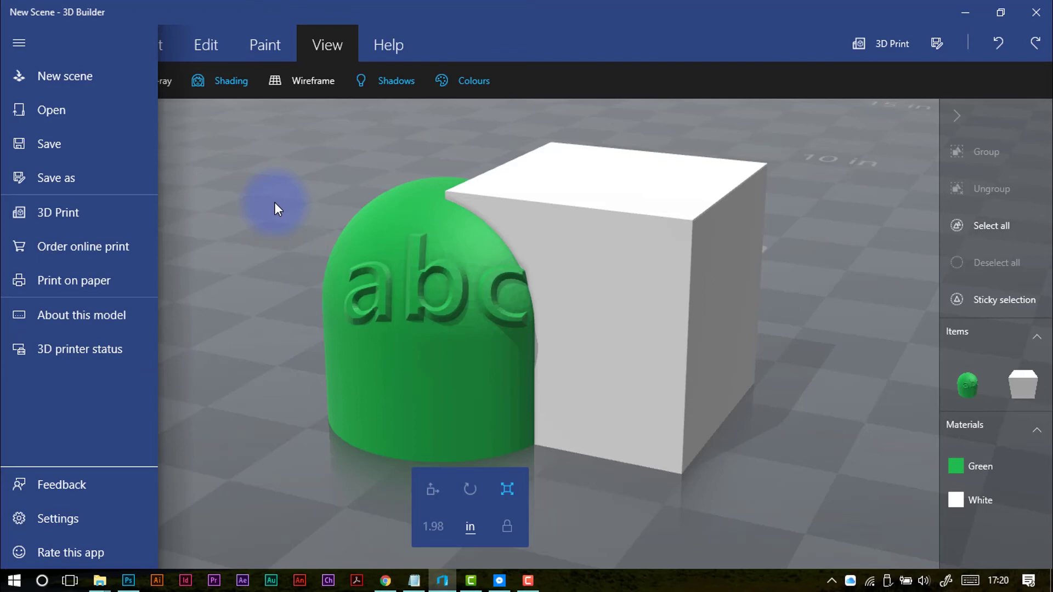
{"action": "left_click", "coordinate": [275, 202]}
Move the green dome sideways away from the white cube until the two no longer overlap.
{"action": "right_click_drag", "start_coordinate": [268, 192], "coordinate": [268, 210]}
{"action": "left_click_drag", "start_coordinate": [270, 207], "coordinate": [374, 248]}
{"action": "middle_click_drag", "start_coordinate": [374, 248], "coordinate": [281, 243]}
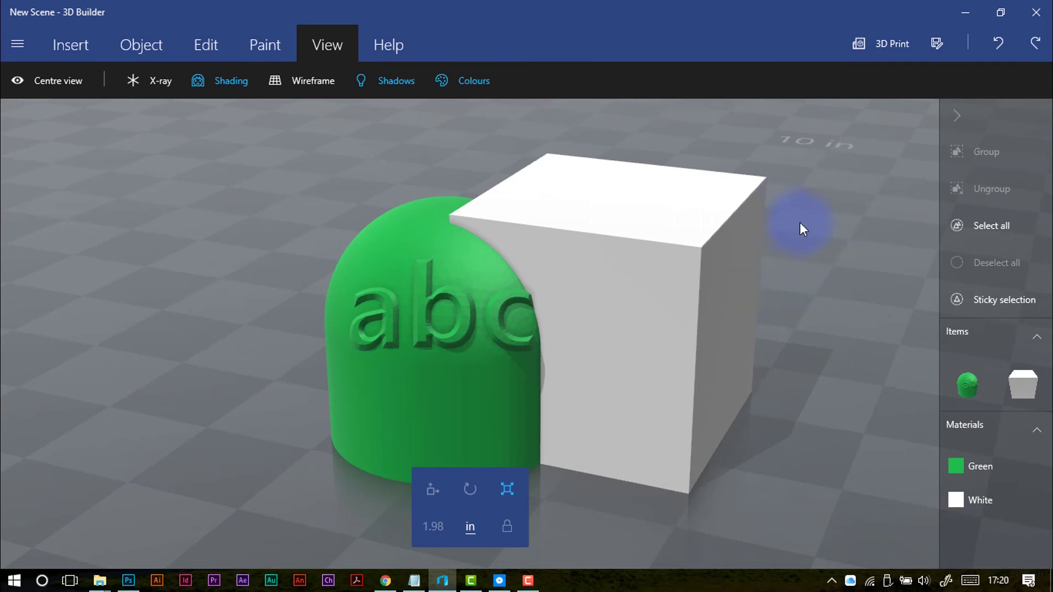
{"action": "right_click_drag", "start_coordinate": [821, 232], "coordinate": [673, 256]}
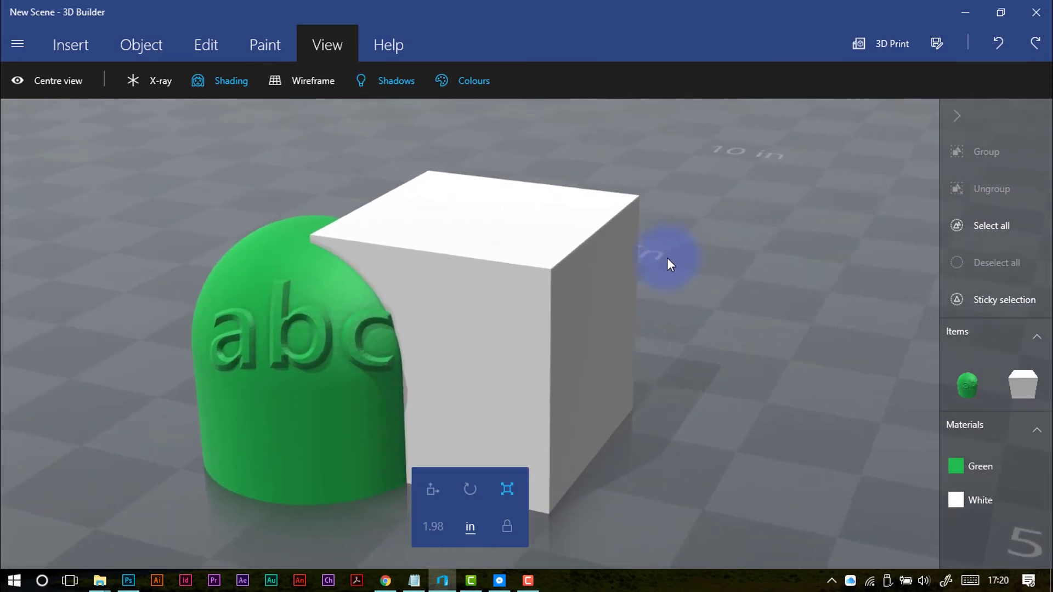
{"action": "left_click", "coordinate": [302, 387]}
{"action": "left_click_drag", "start_coordinate": [323, 415], "coordinate": [188, 399]}
Unlock the white cube's proportions and flatten it to a height of about 0.57 in.
{"action": "left_click", "coordinate": [373, 368]}
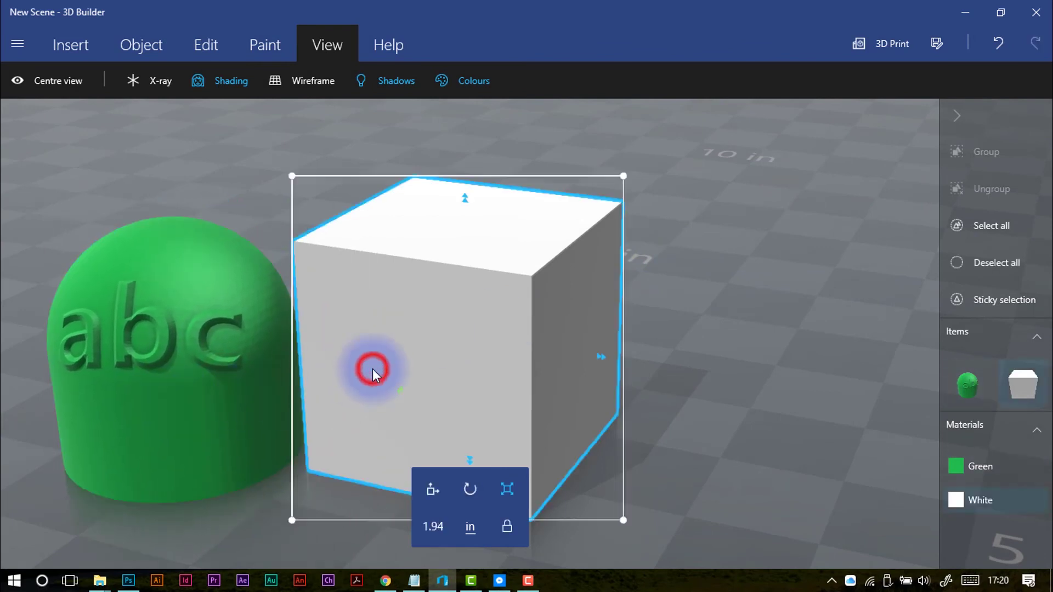
{"action": "left_click", "coordinate": [506, 527]}
{"action": "left_click_drag", "start_coordinate": [464, 198], "coordinate": [477, 364]}
{"action": "left_click_drag", "start_coordinate": [383, 232], "coordinate": [366, 214]}
Insert a new cube and position it on top of the flattened white block.
{"action": "left_click", "coordinate": [70, 44]}
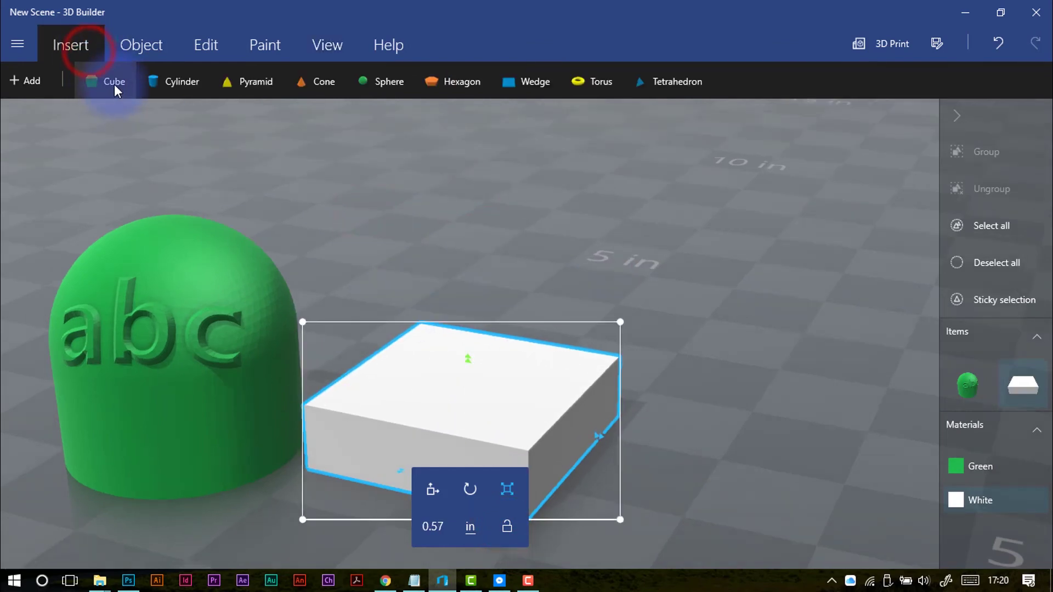
{"action": "left_click", "coordinate": [115, 83]}
{"action": "left_click_drag", "start_coordinate": [199, 186], "coordinate": [742, 308]}
{"action": "left_click", "coordinate": [432, 490]}
{"action": "left_click_drag", "start_coordinate": [630, 341], "coordinate": [630, 340]}
{"action": "left_click_drag", "start_coordinate": [815, 381], "coordinate": [312, 347]}
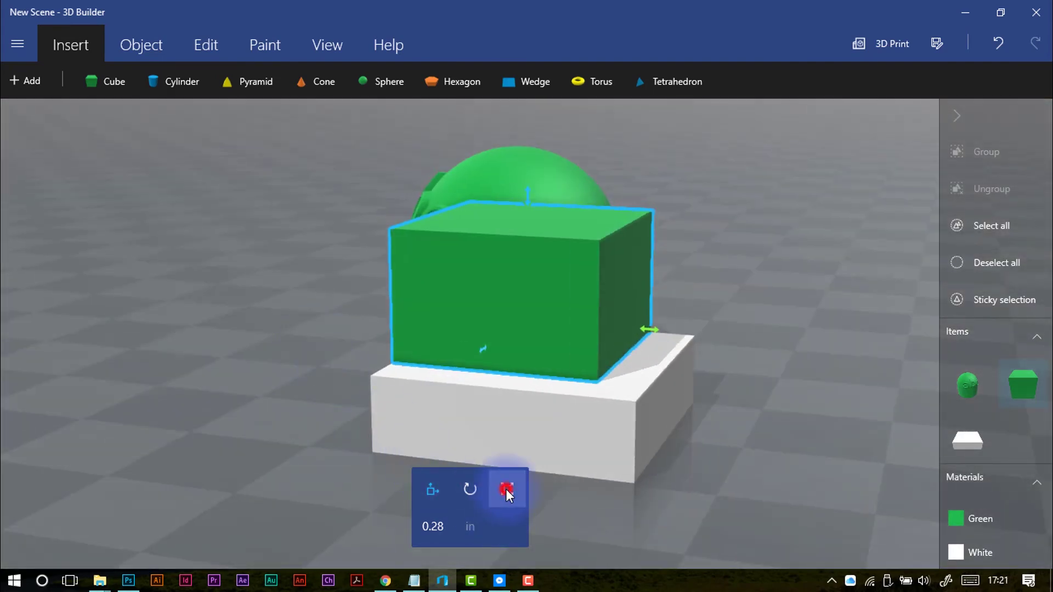
Scale the green cube horizontally to about 1.92 by 1.94 in to match the white block's footprint.
{"action": "left_click", "coordinate": [506, 489]}
{"action": "left_click_drag", "start_coordinate": [480, 351], "coordinate": [463, 388]}
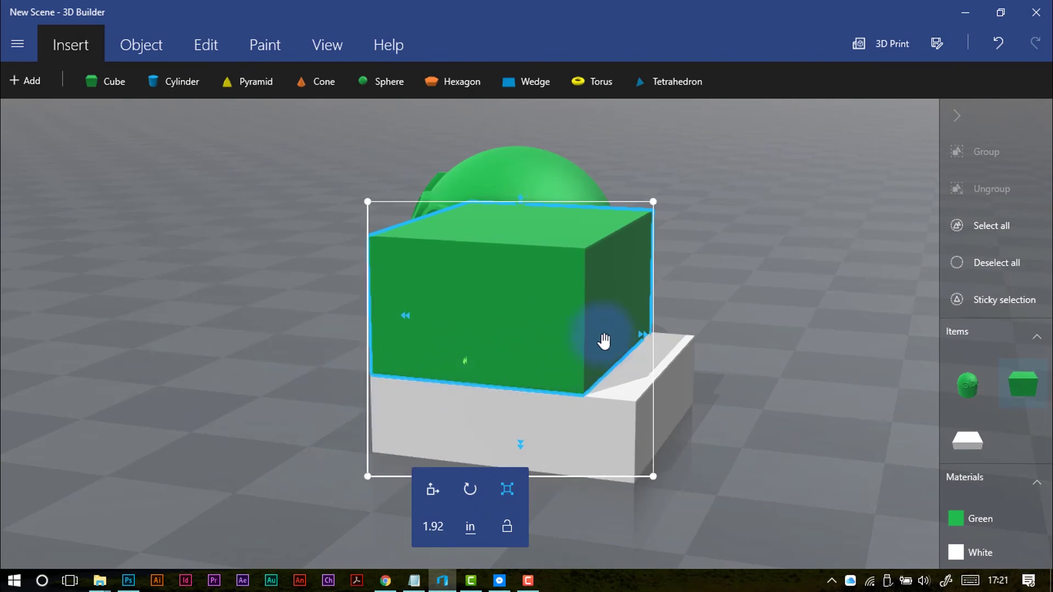
{"action": "left_click_drag", "start_coordinate": [640, 335], "coordinate": [692, 363]}
{"action": "right_click_drag", "start_coordinate": [288, 408], "coordinate": [659, 411]}
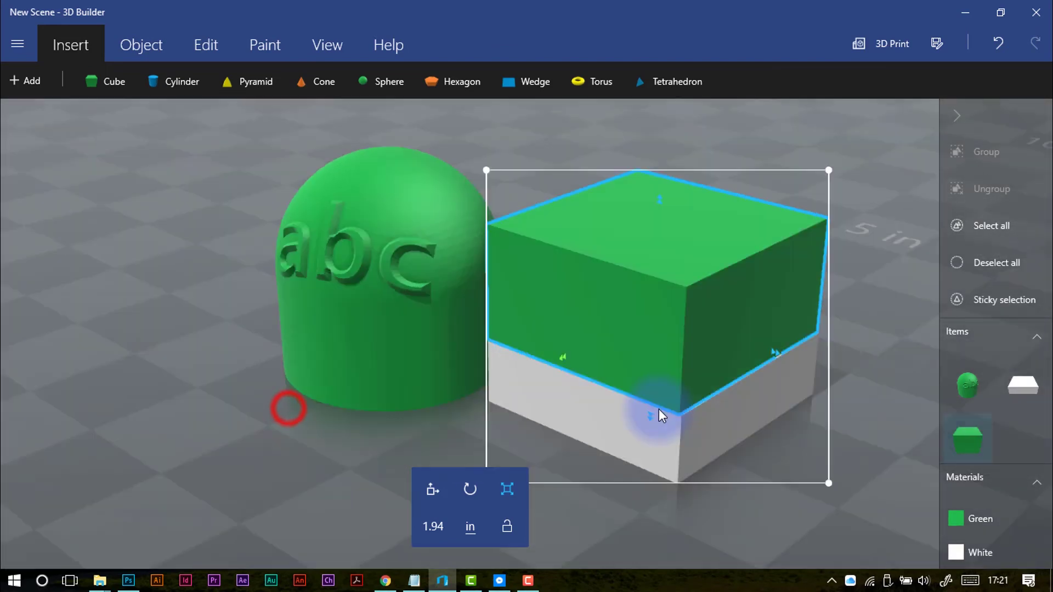
Select the white block beneath the green one to check its horizontal size.
{"action": "left_click", "coordinate": [691, 393]}
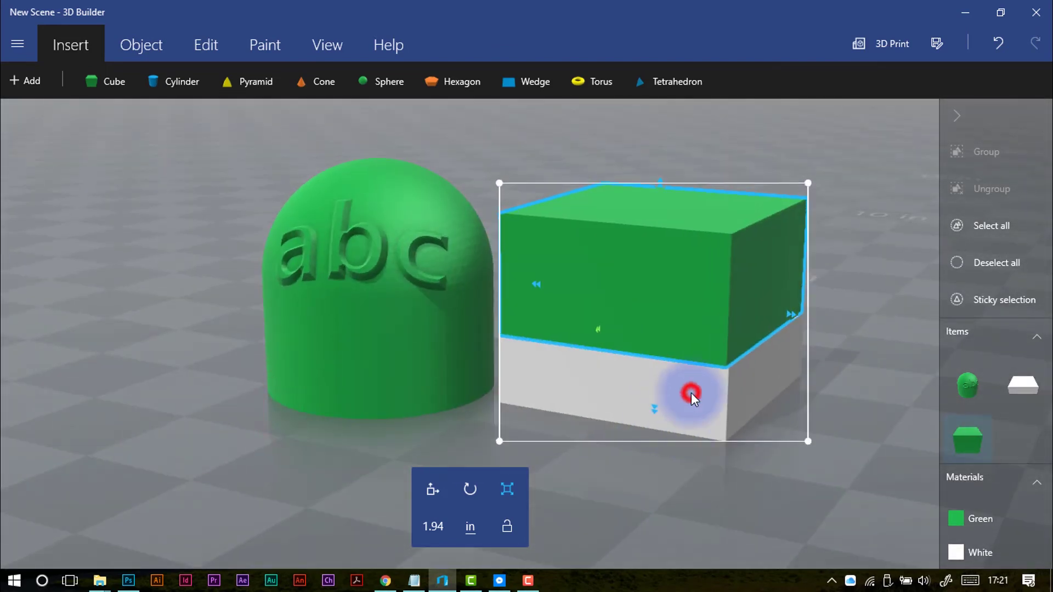
{"action": "left_click", "coordinate": [718, 392]}
{"action": "left_click", "coordinate": [834, 384]}
{"action": "left_click", "coordinate": [773, 383]}
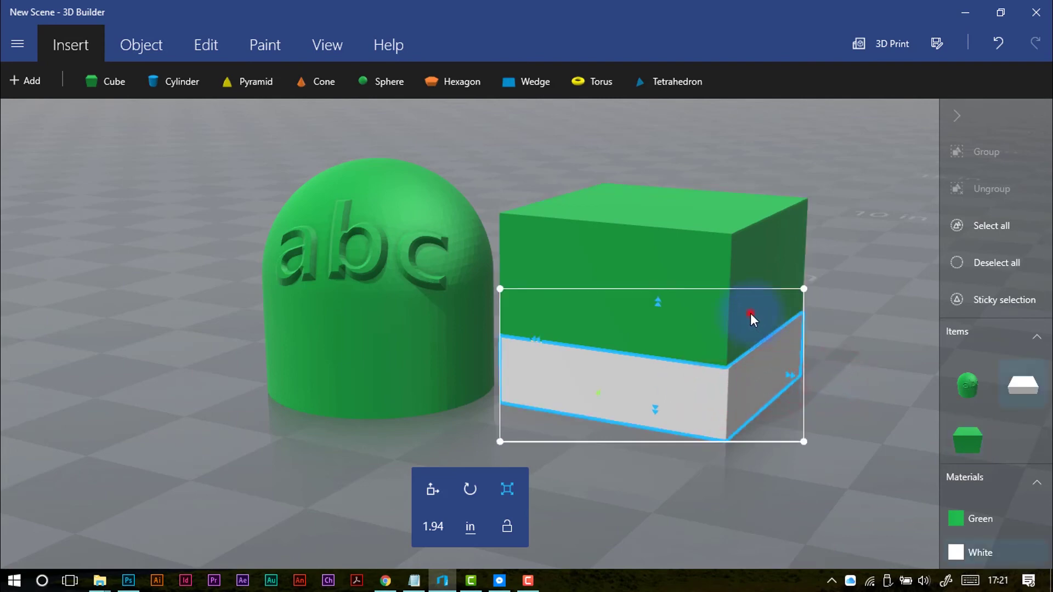
Set the green block's front-to-back depth to 1.7415 in.
{"action": "left_click", "coordinate": [751, 314]}
{"action": "left_click", "coordinate": [432, 528]}
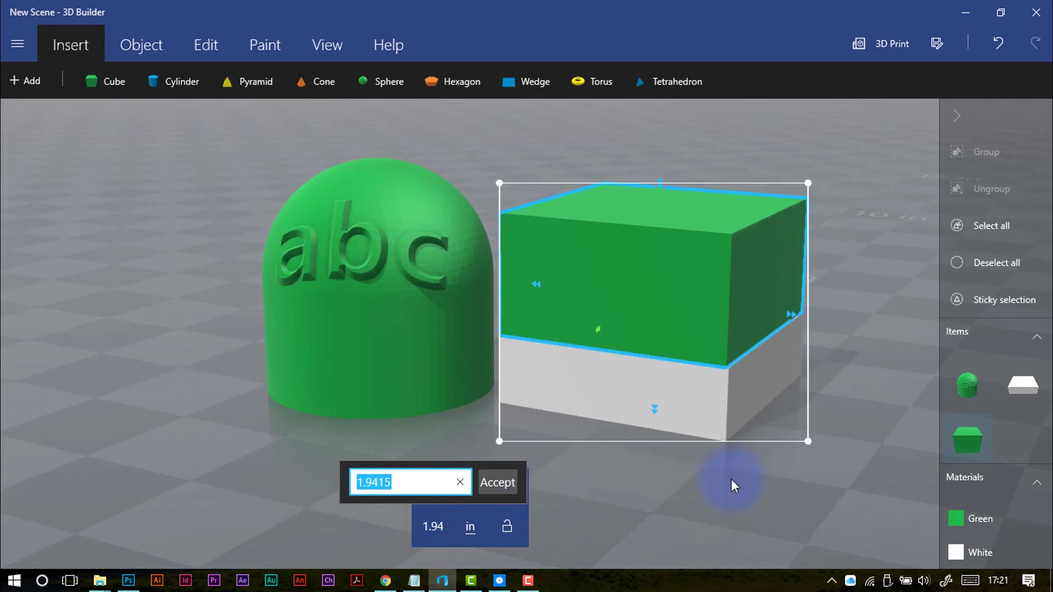
{"action": "type", "text": "1.7415"}
{"action": "key", "text": "Return"}
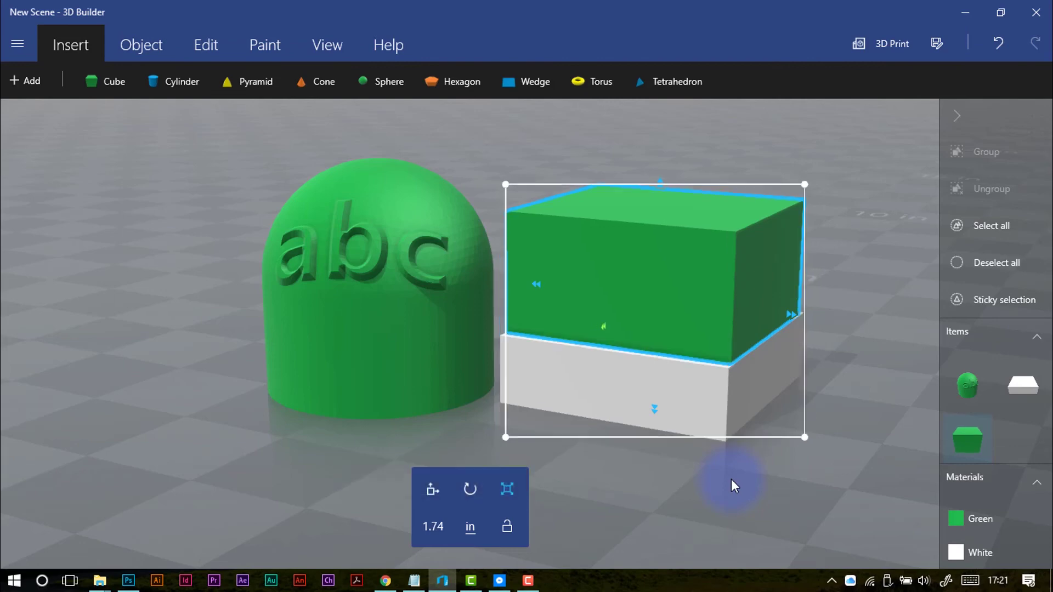
Set the green block's side-to-side width to 1.7219 in.
{"action": "left_click", "coordinate": [794, 318]}
{"action": "left_click", "coordinate": [433, 528]}
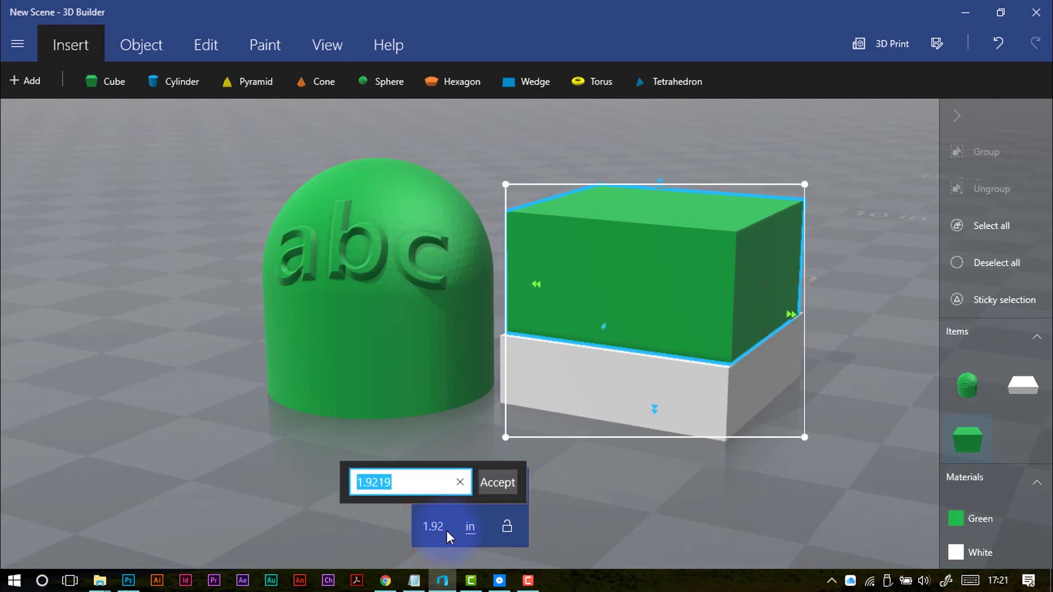
{"action": "type", "text": "1.7219"}
{"action": "key", "text": "Return"}
Raise the green block to a vertical position of about 0.97 in, keeping its lower part inside the white block.
{"action": "mouse_move", "coordinate": [851, 324]}
{"action": "right_mouse_down"}
{"action": "mouse_move", "coordinate": [847, 361]}
{"action": "mouse_move", "coordinate": [752, 294]}
{"action": "right_mouse_up"}
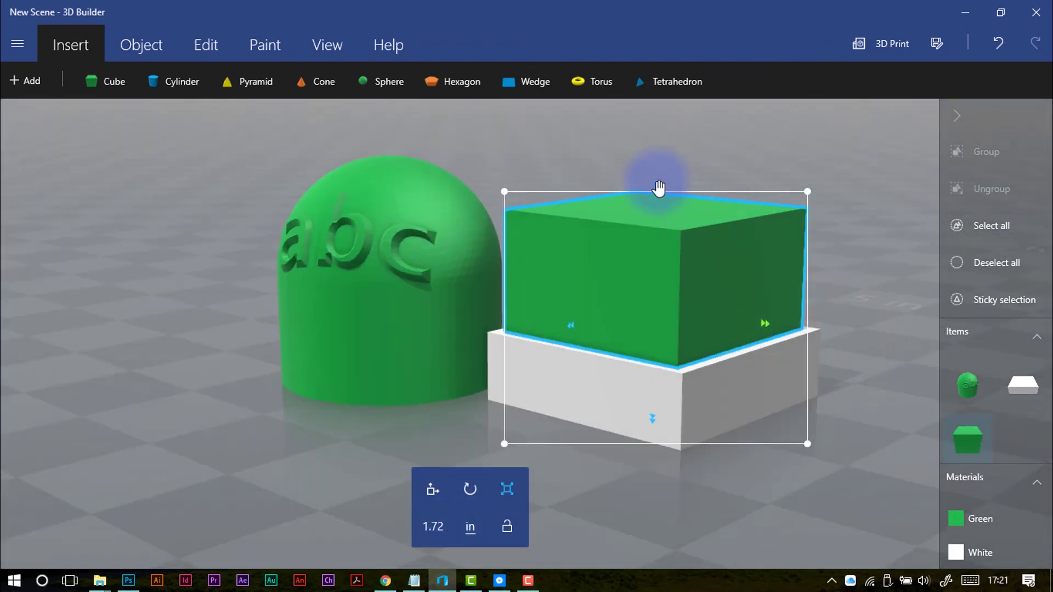
{"action": "left_click", "coordinate": [437, 488]}
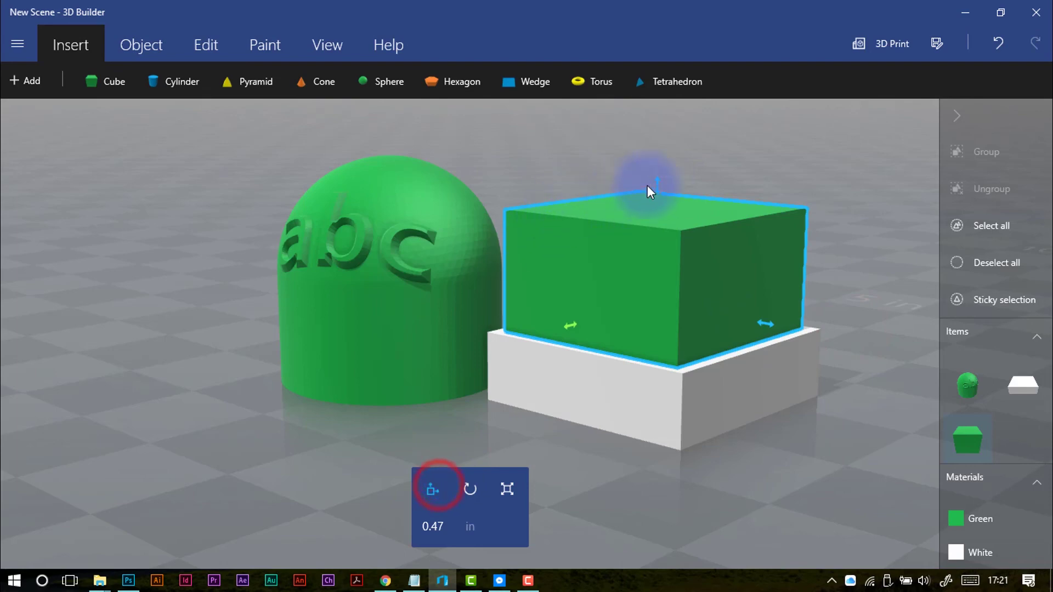
{"action": "left_click_drag", "start_coordinate": [656, 183], "coordinate": [658, 165]}
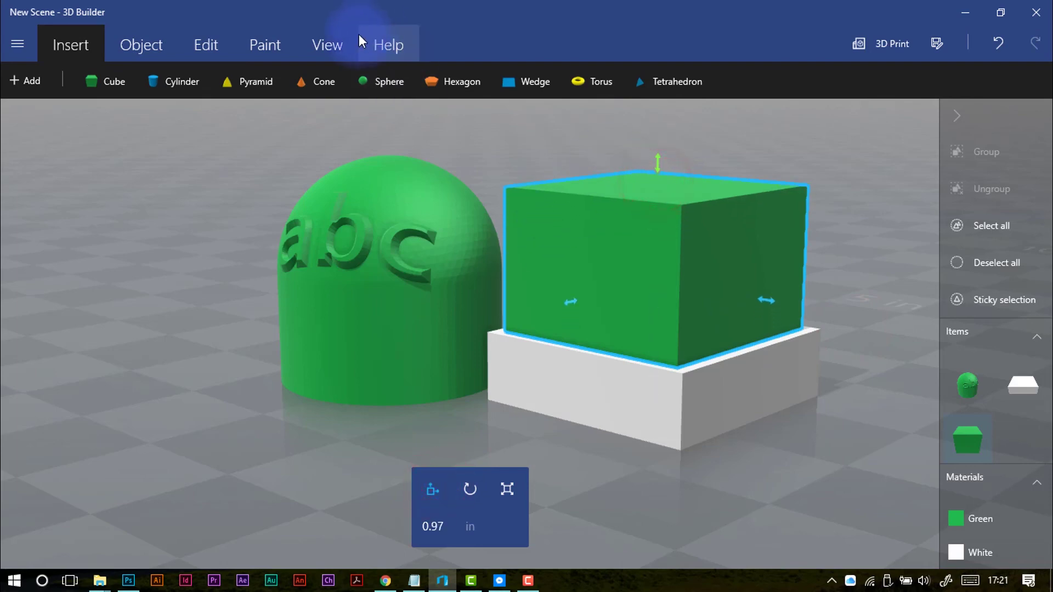
Check how deep the green block sits inside the white block using the X-ray display, and turn X-ray off again.
{"action": "left_click", "coordinate": [328, 44]}
{"action": "left_click", "coordinate": [169, 81]}
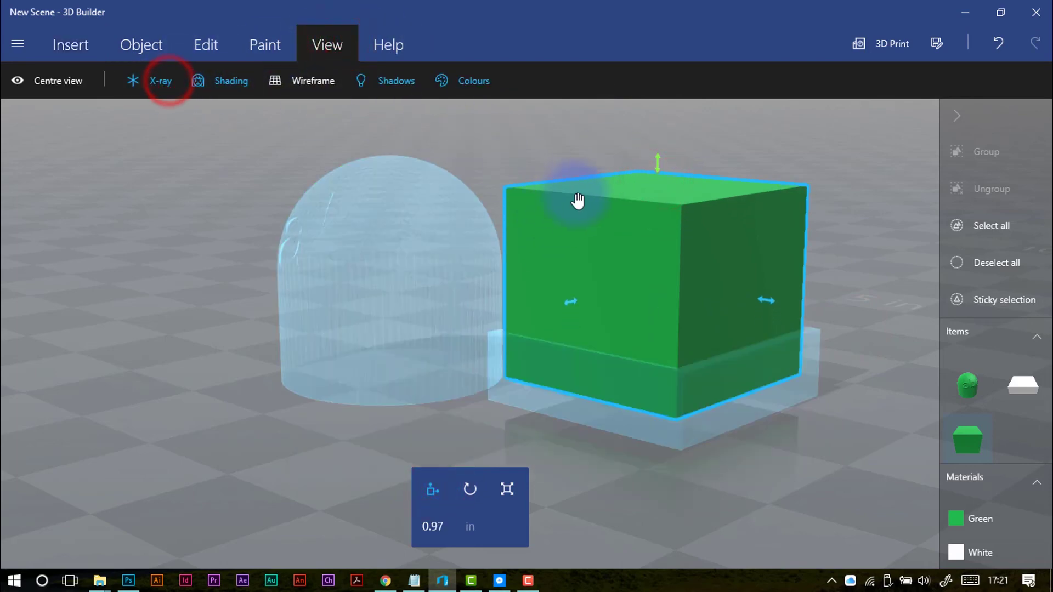
{"action": "right_click_drag", "start_coordinate": [821, 406], "coordinate": [859, 491]}
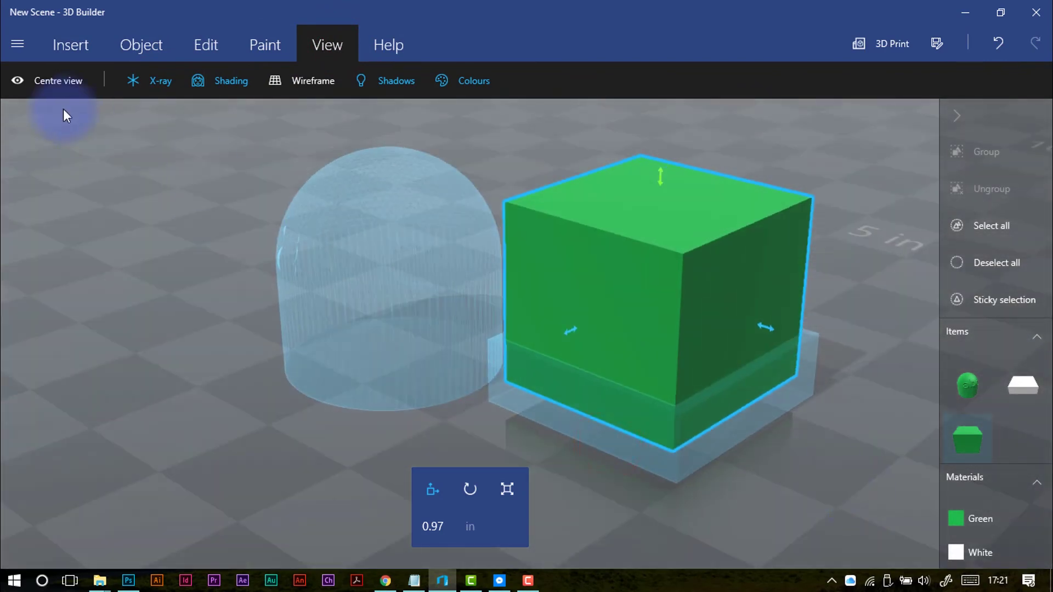
{"action": "left_click", "coordinate": [139, 83]}
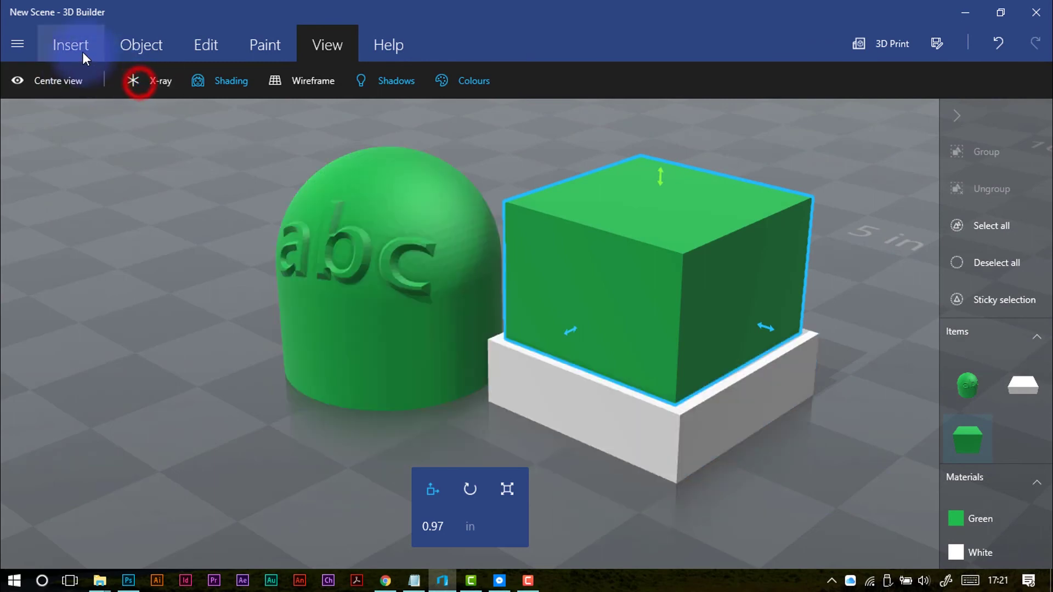
Subtract the green block from the white block to hollow it into an open box, and inspect the cavity.
{"action": "left_click", "coordinate": [219, 48]}
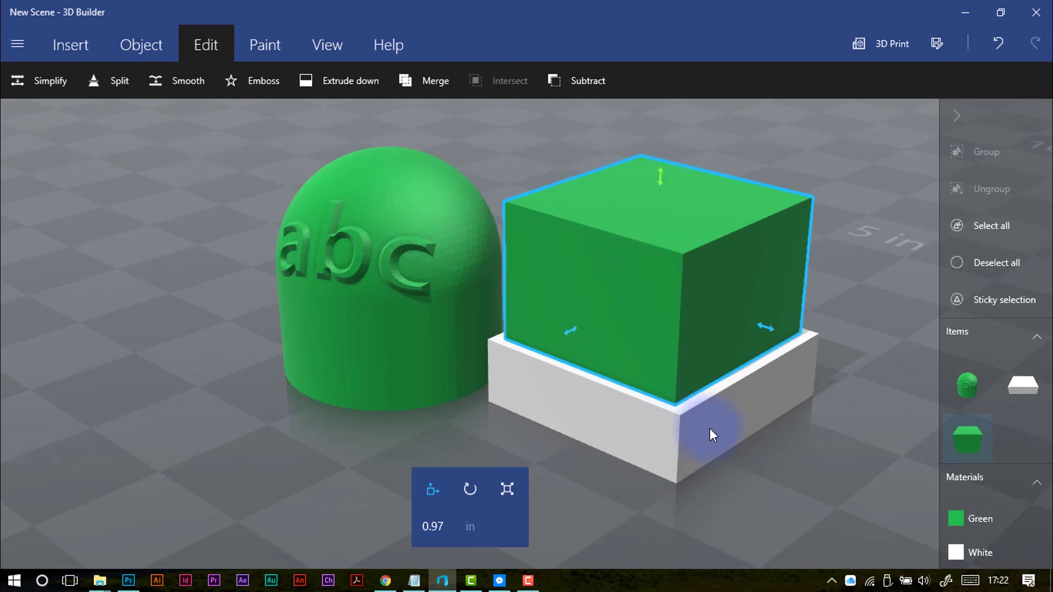
{"action": "left_click", "coordinate": [574, 87]}
{"action": "left_click_drag", "start_coordinate": [823, 266], "coordinate": [725, 222]}
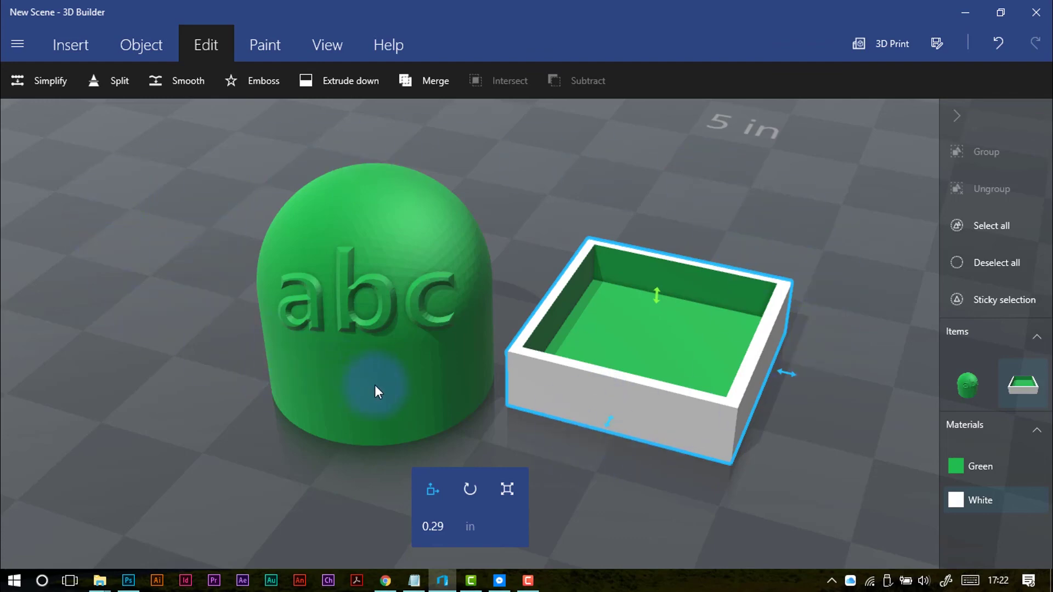
{"action": "left_click_drag", "start_coordinate": [794, 444], "coordinate": [784, 403]}
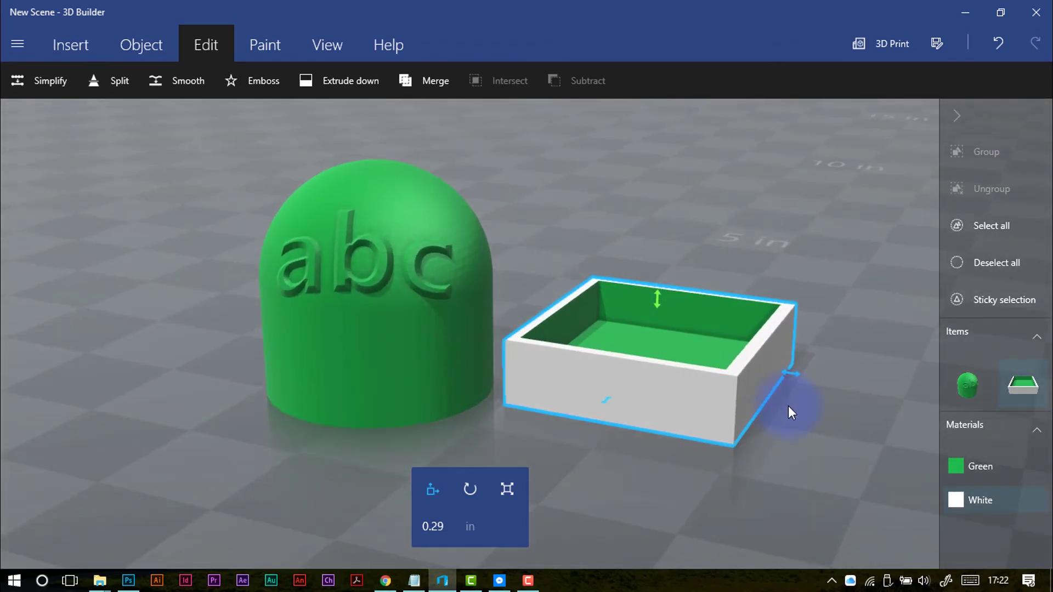